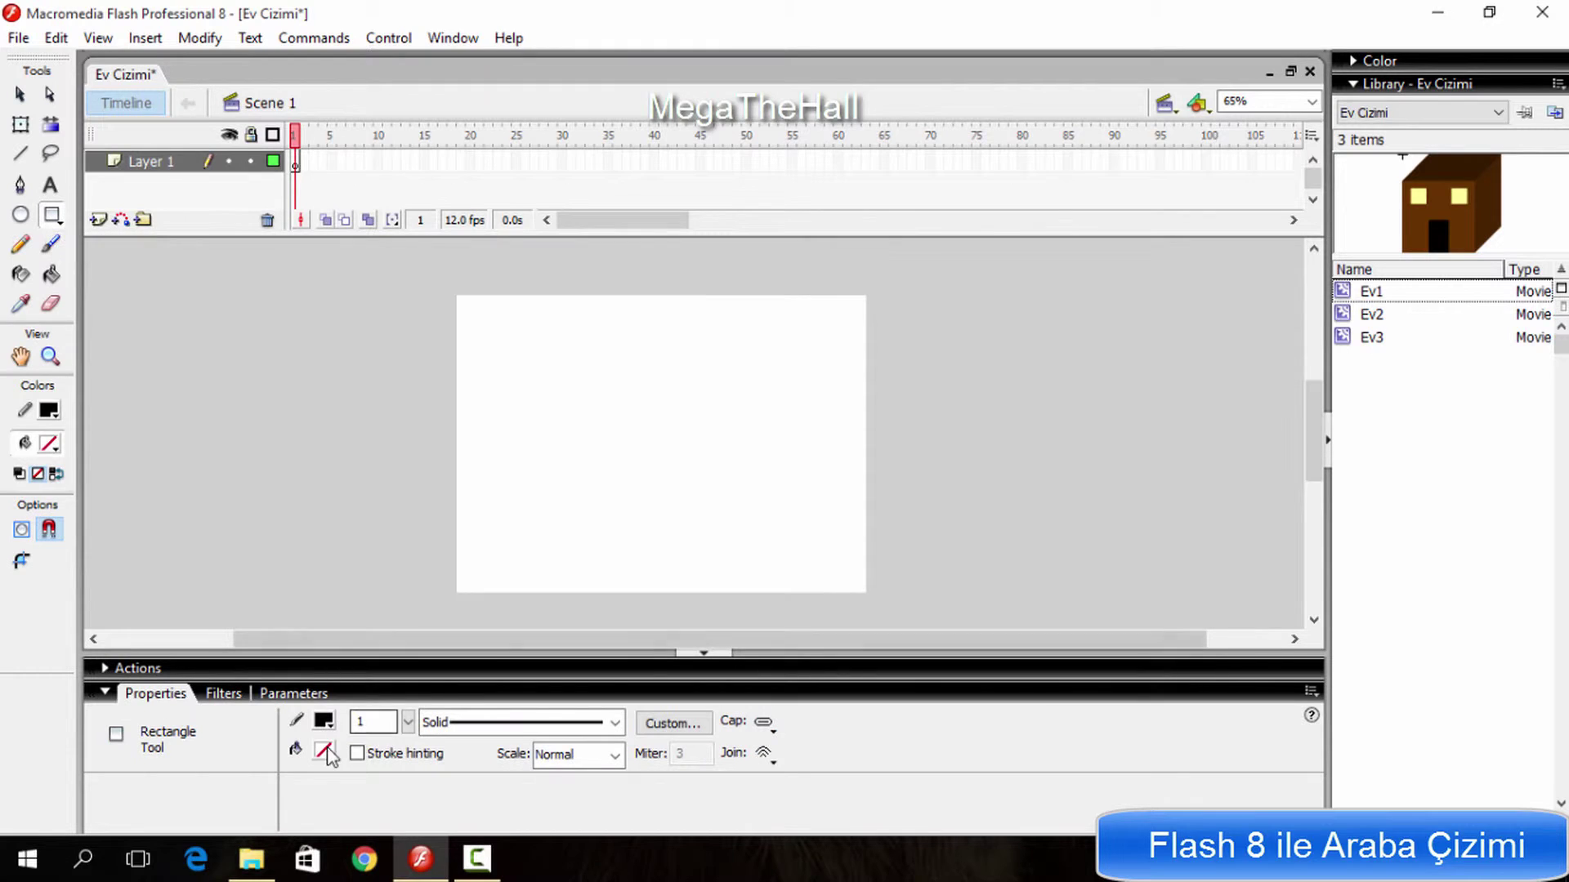
Step: Draw an unfilled, black-outlined rectangle about 446 px wide across the lower half of the stage as the car body
click(324, 750)
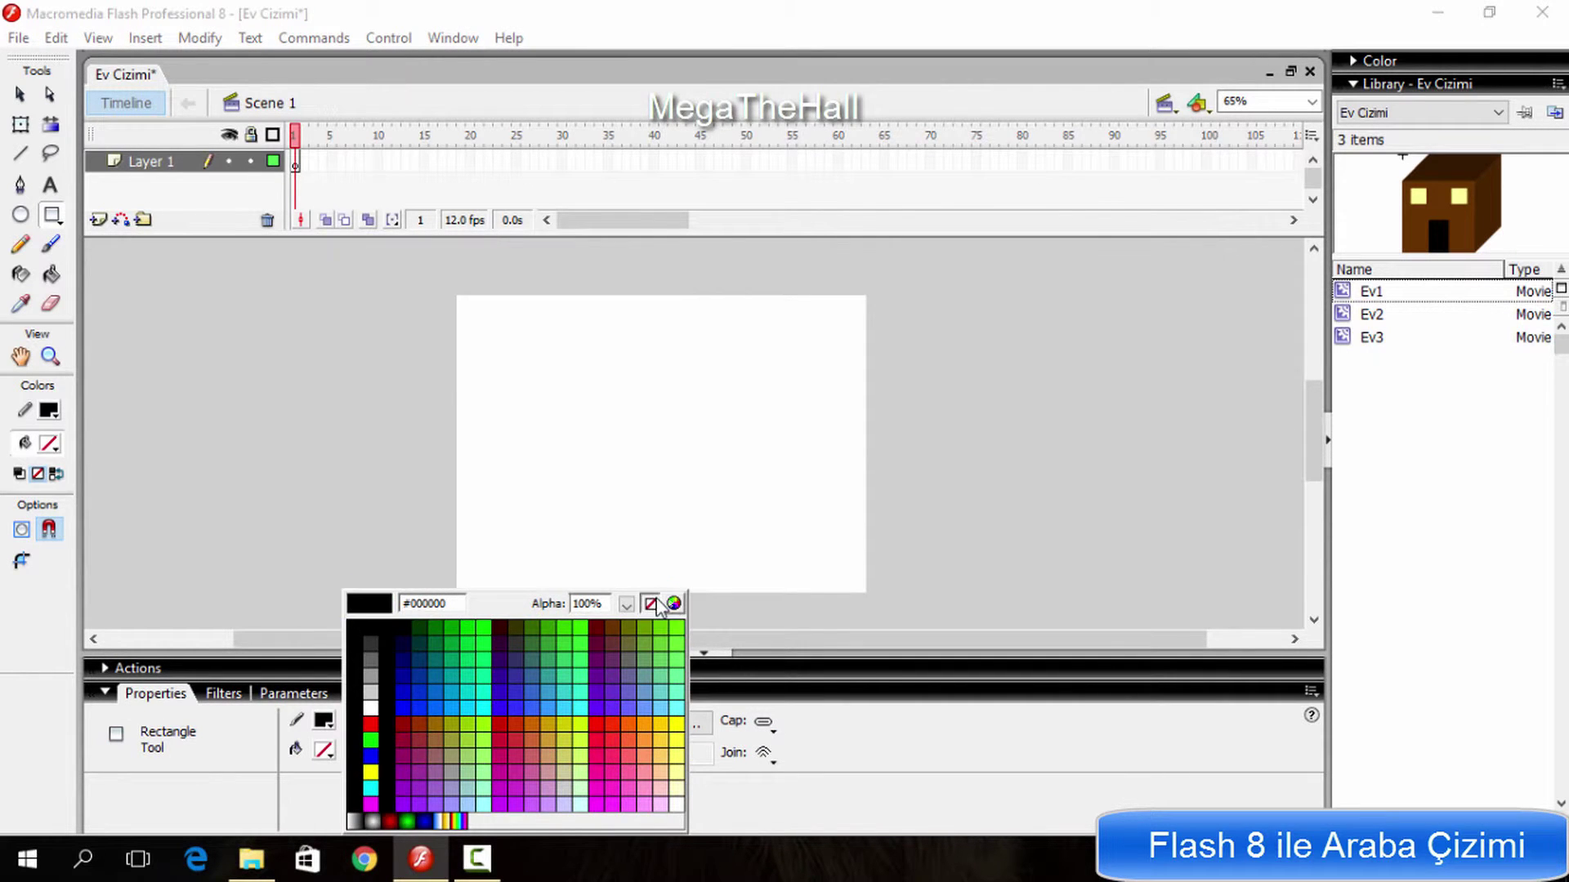
click(225, 745)
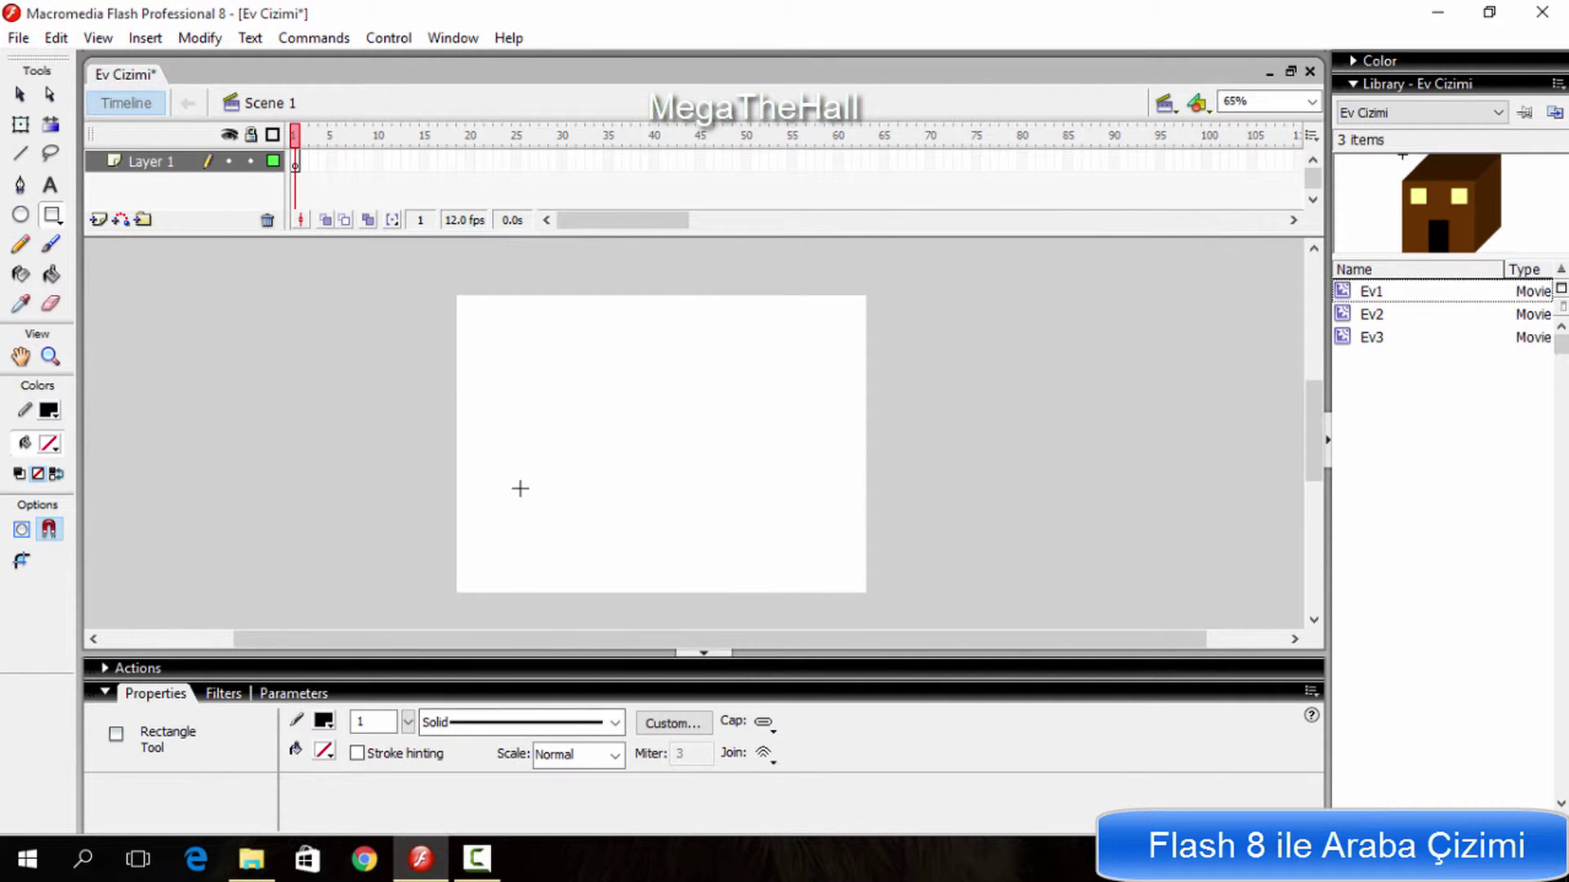
drag(495, 455, 828, 538)
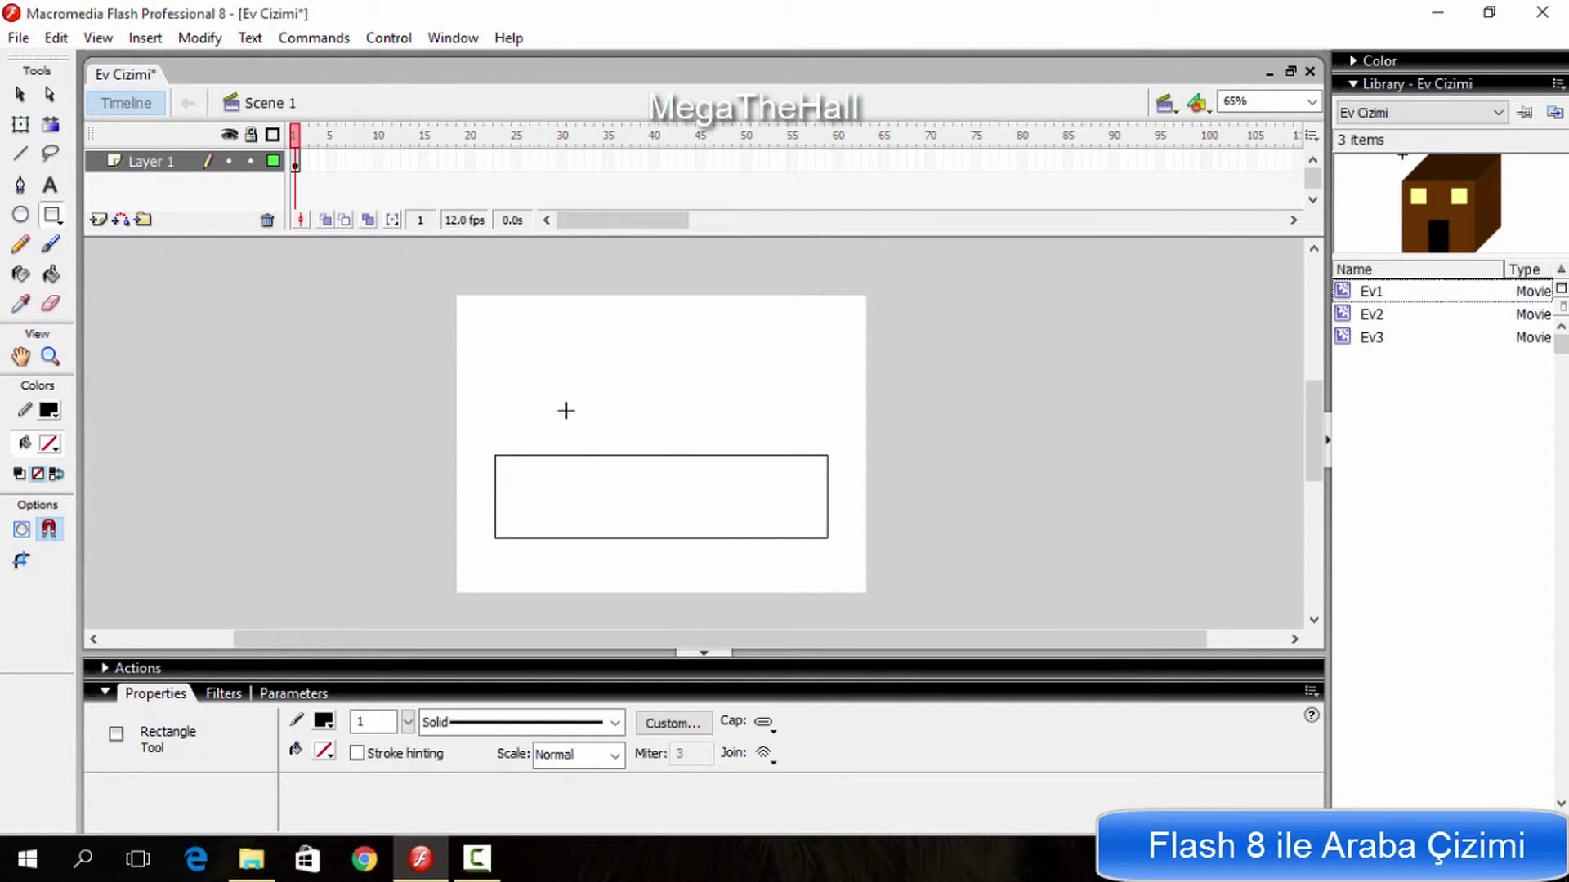
Step: Draw a narrower unfilled rectangle about 79 px tall resting on the body's top edge as the cabin
drag(566, 410, 755, 455)
key(ctrl+z)
drag(532, 398, 794, 455)
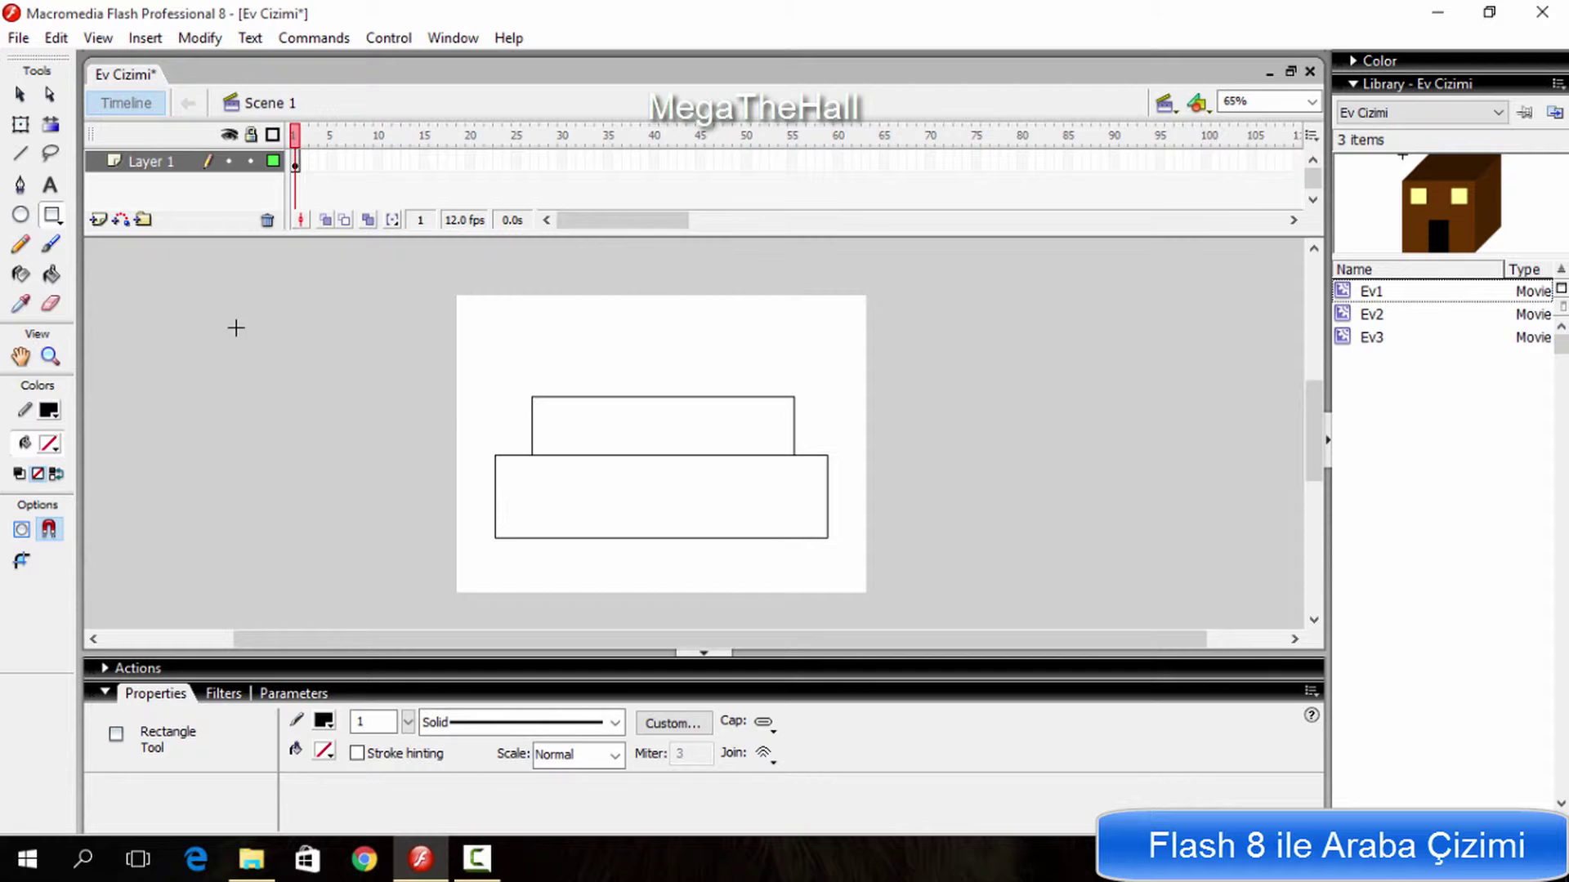
Step: Draw two diagonal lines from the cabin's lower corners, sloping inward and up past its top edge
click(20, 153)
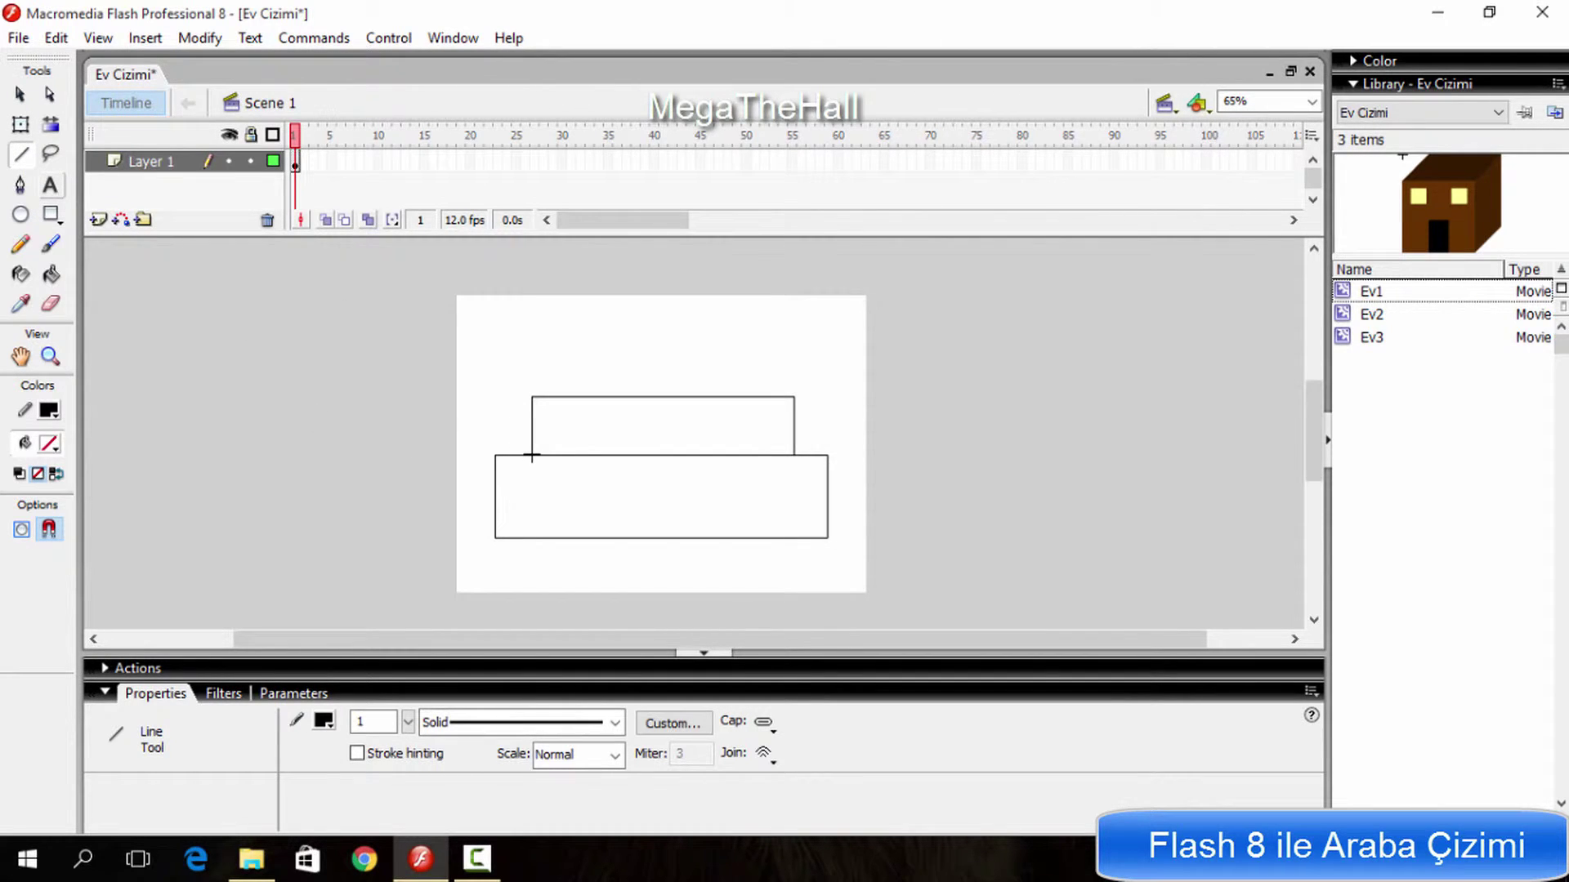
drag(532, 455, 635, 352)
drag(794, 455, 665, 327)
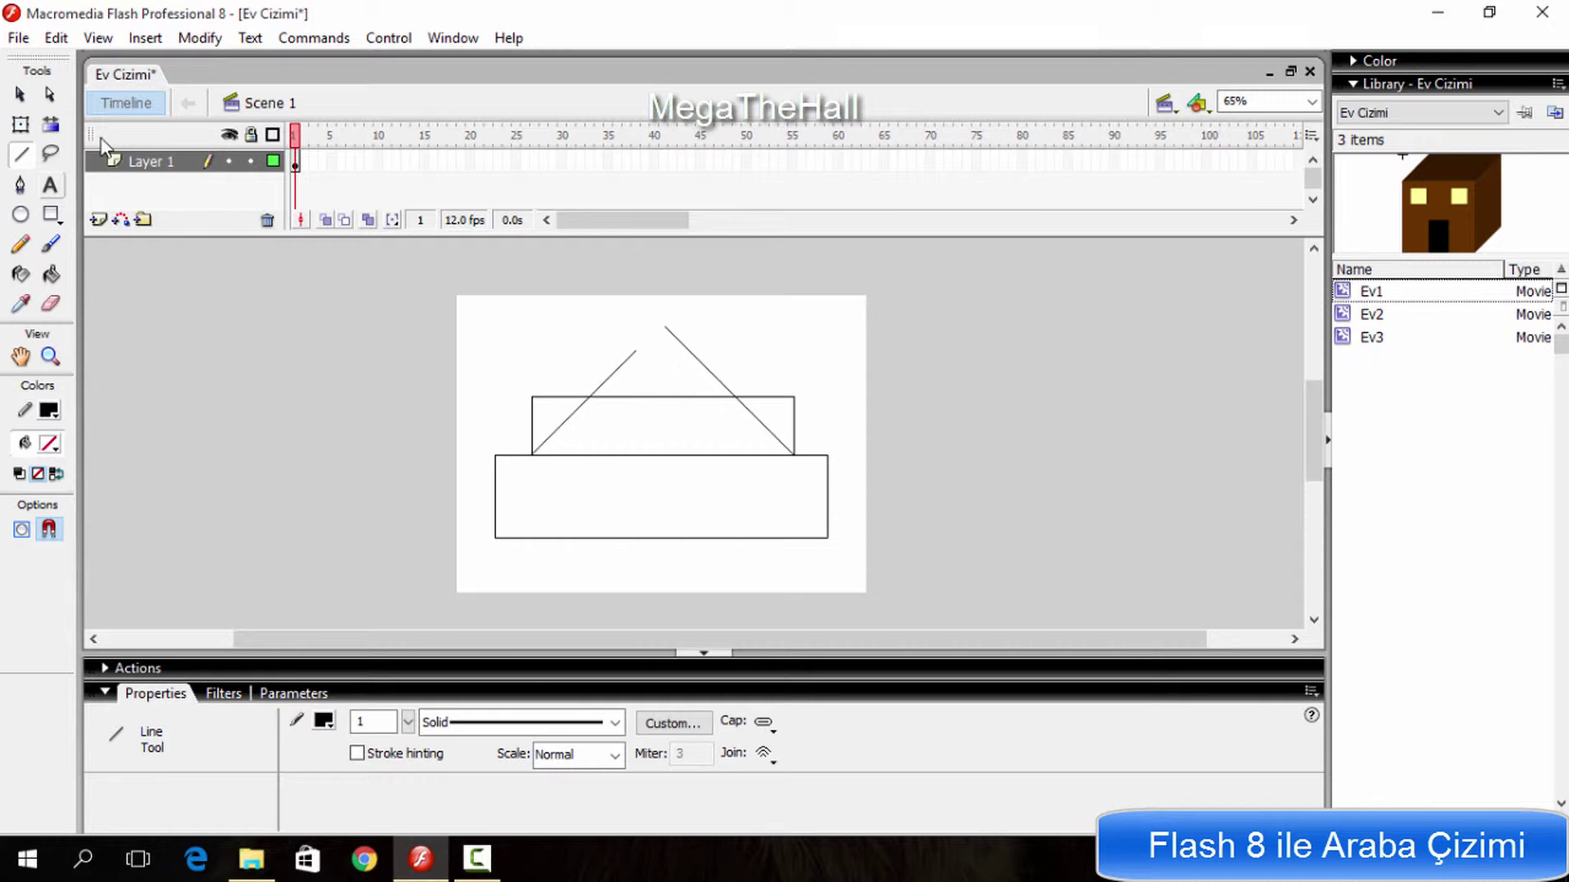
Step: Delete the diagonal ends above the roof and the cabin's cut-off corner lines, leaving a trapezoid cabin
click(23, 95)
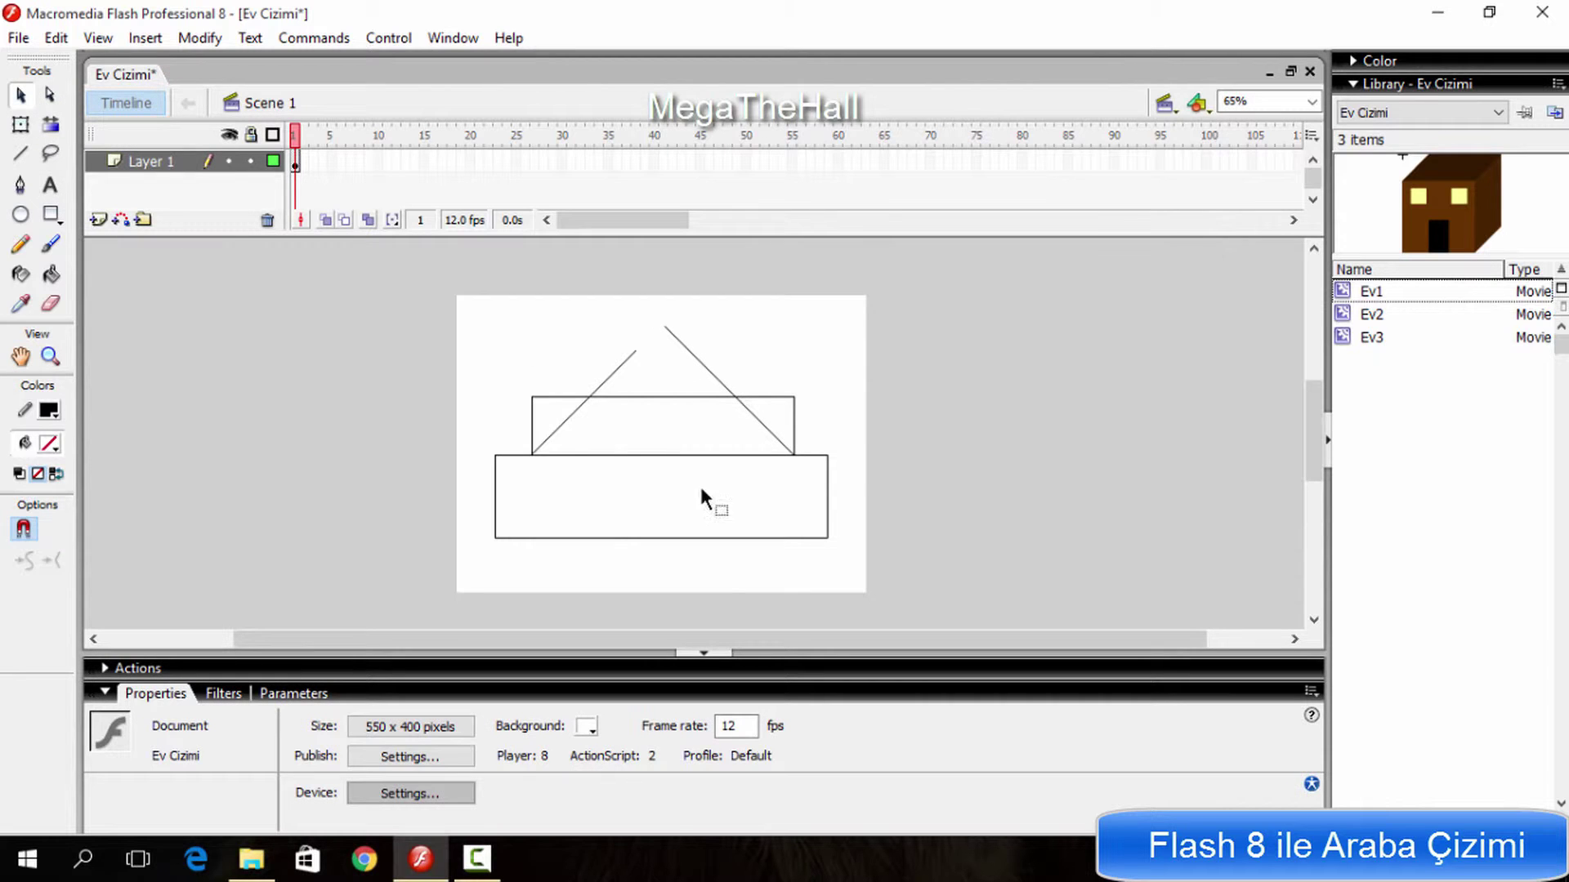
click(612, 381)
key(Delete)
click(686, 359)
key(Delete)
click(532, 408)
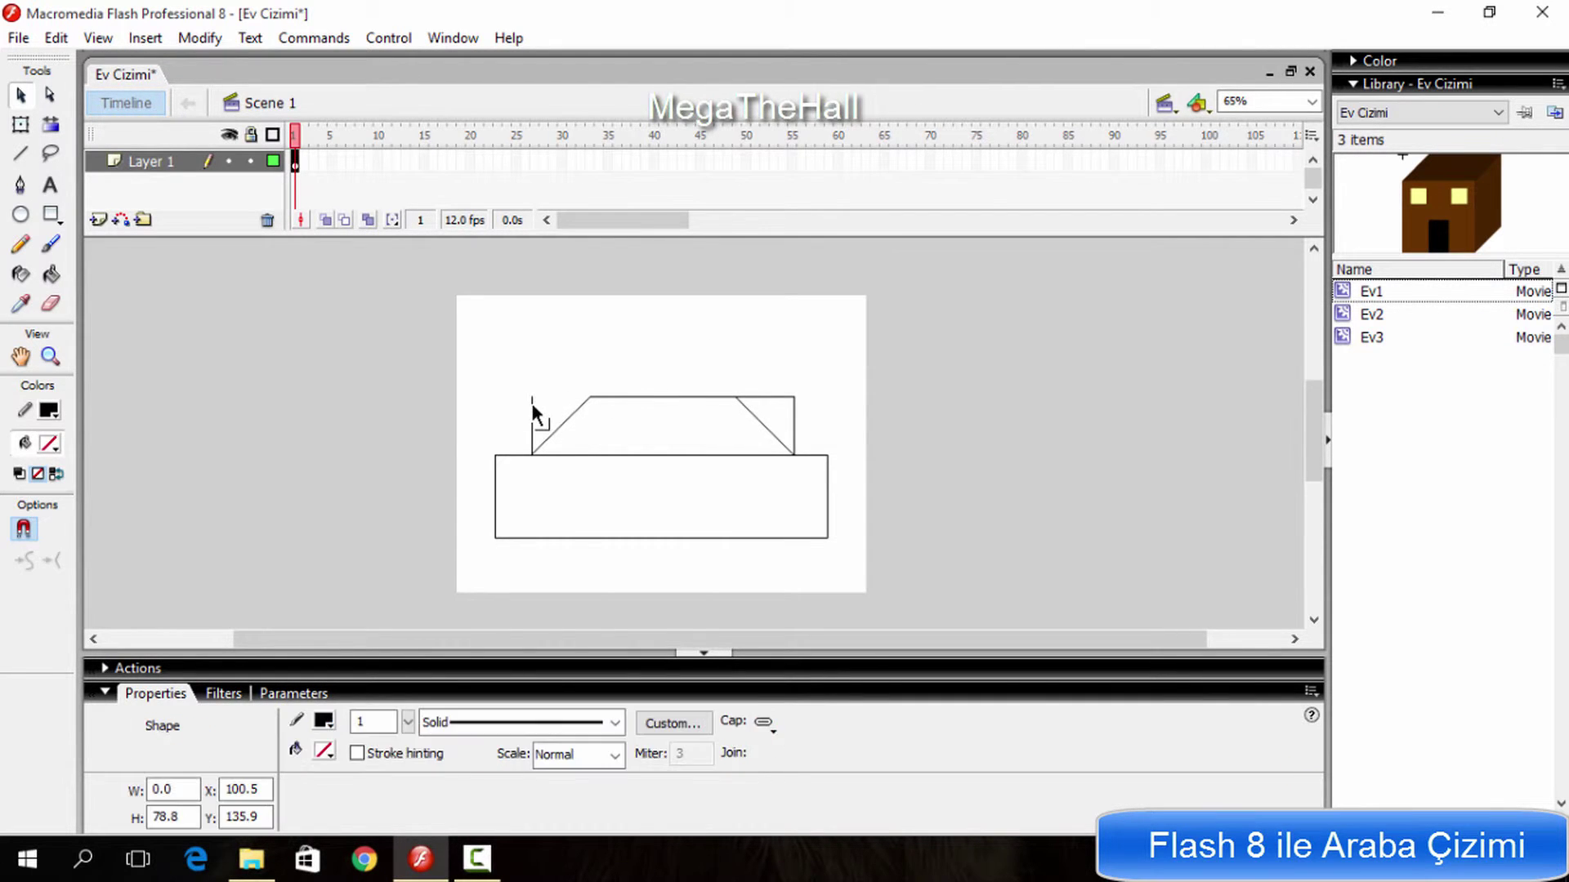
key(Delete)
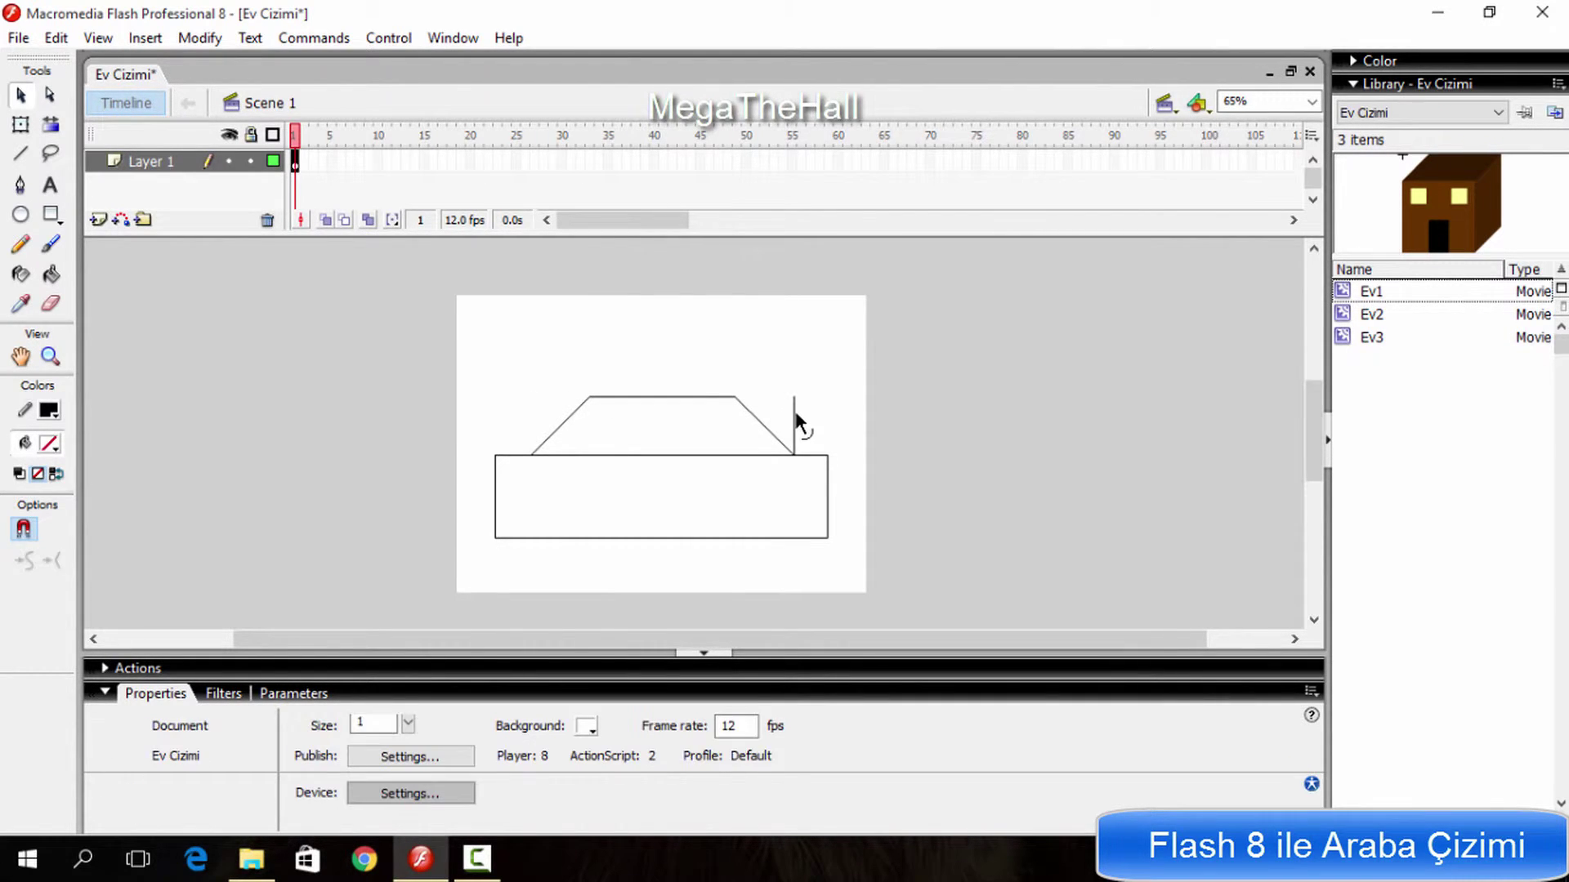
click(793, 406)
key(Delete)
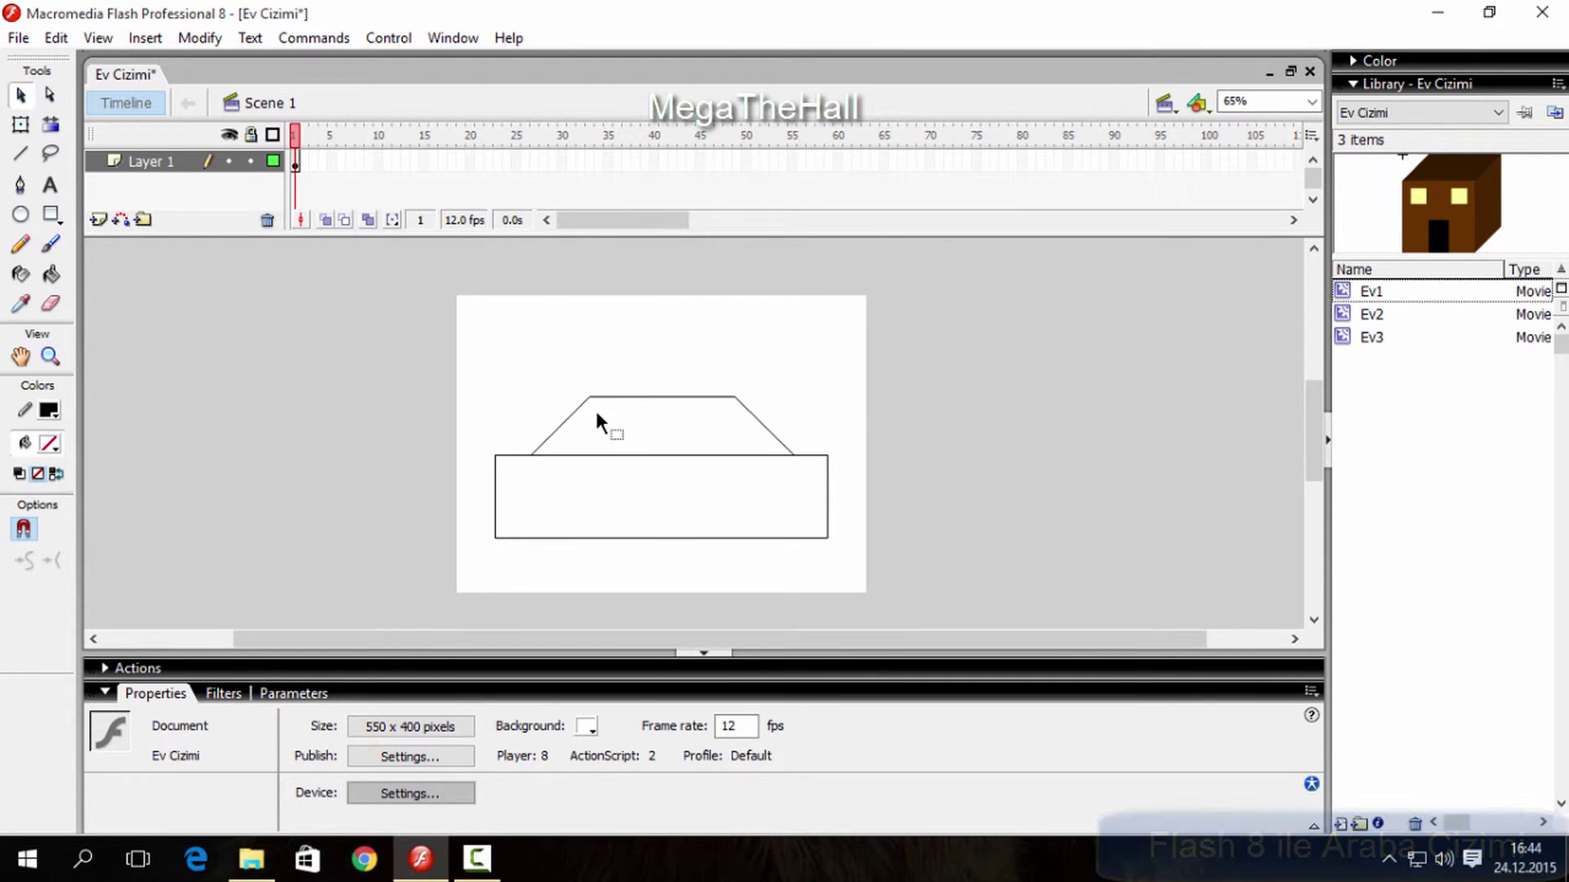
click(574, 418)
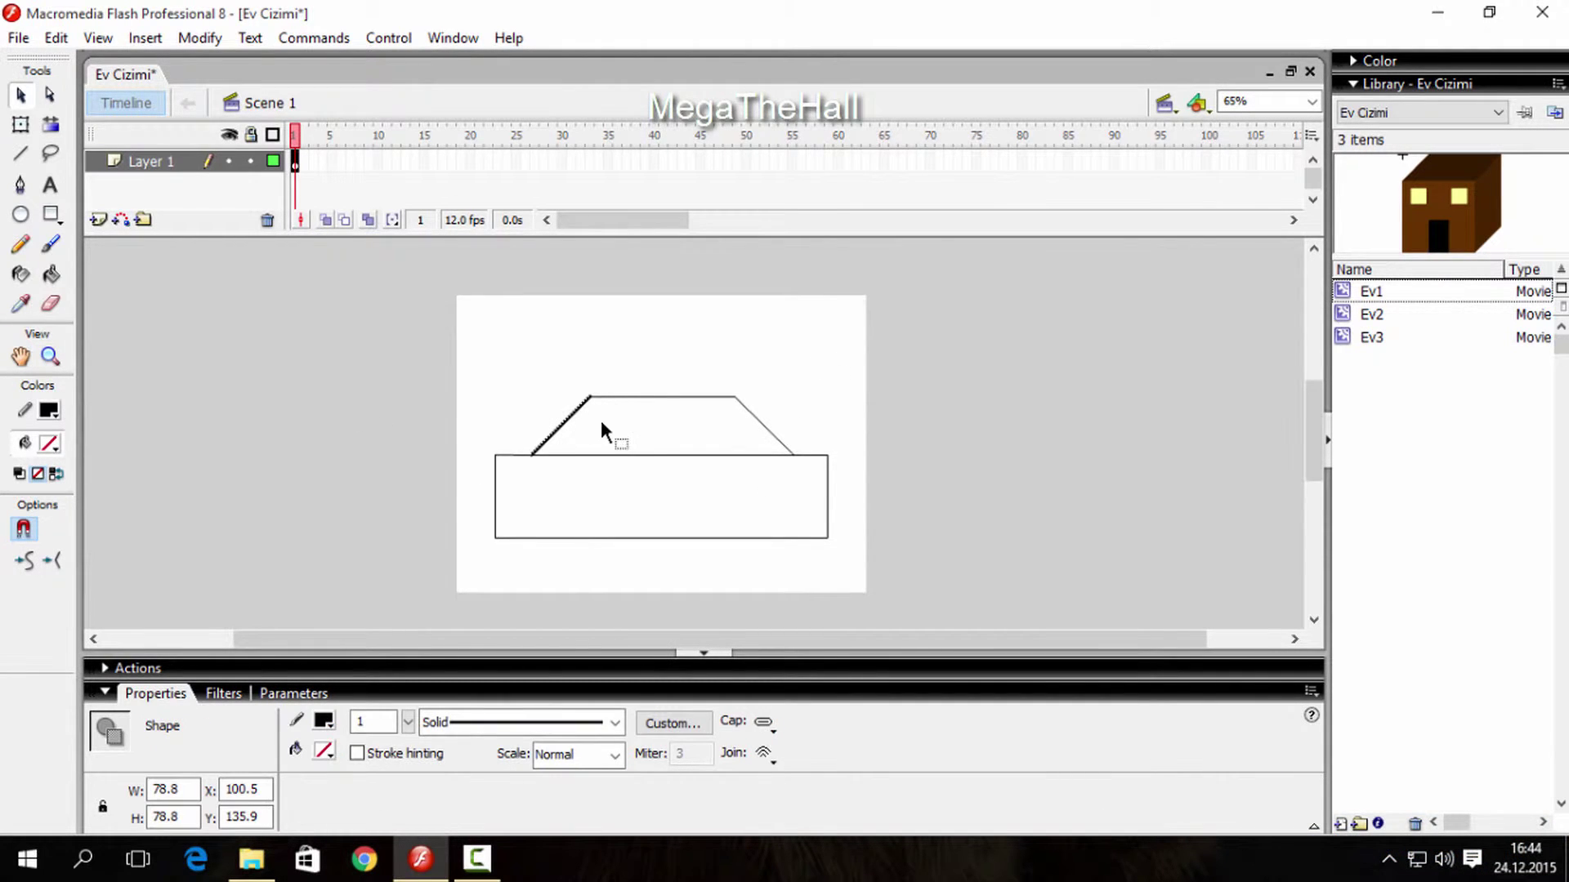
click(603, 423)
Step: Draw a smaller trapezoid window outline inside the cabin with lines parallel to its sloped sides and roof
click(52, 357)
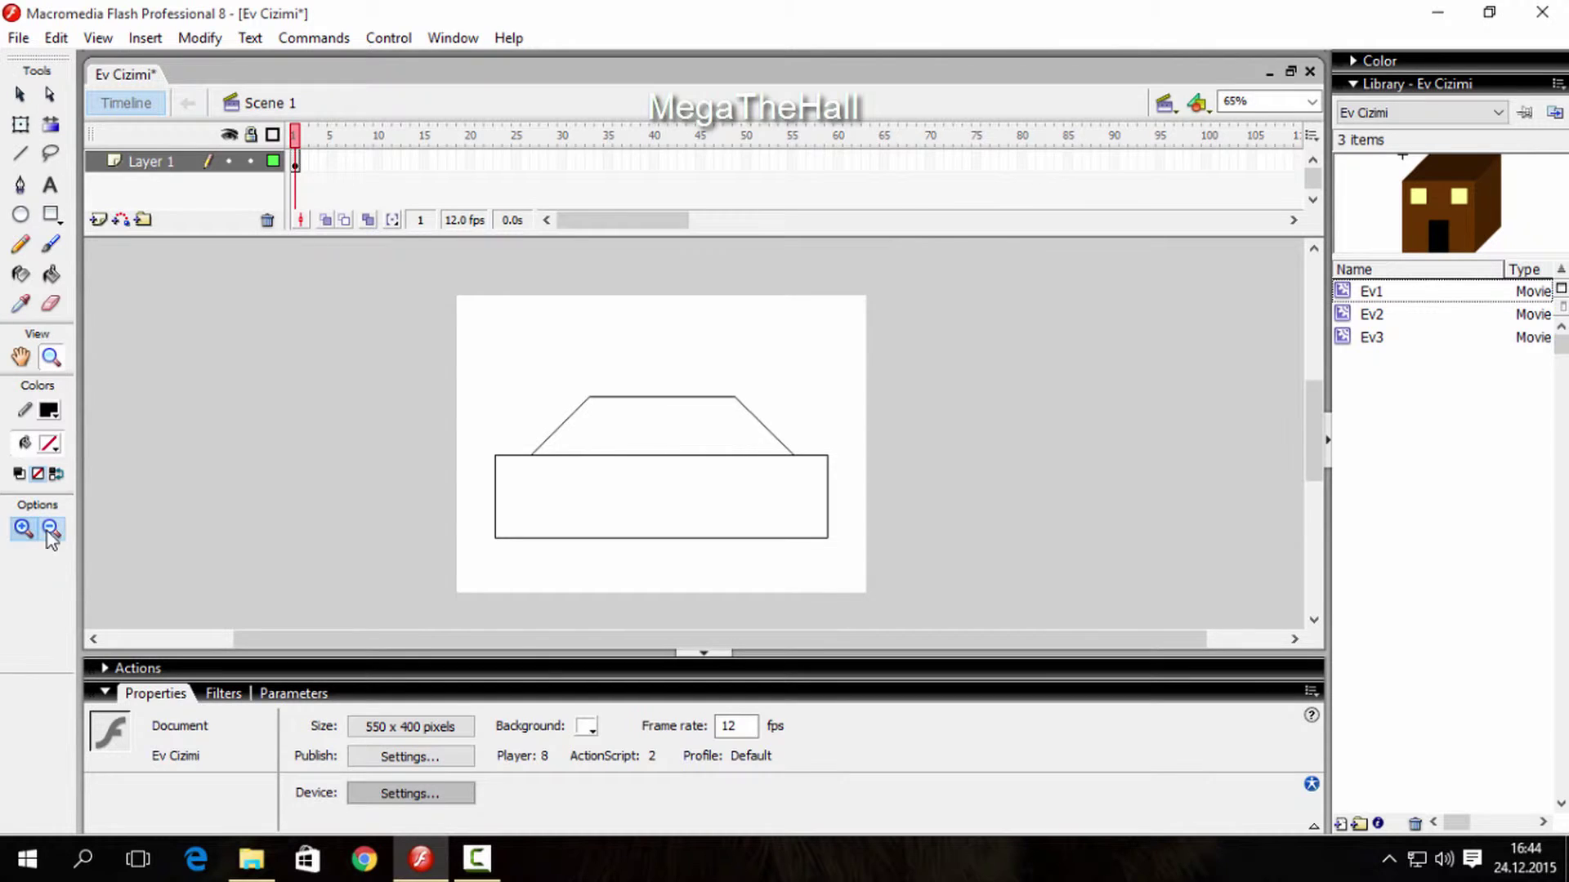
drag(404, 340, 887, 598)
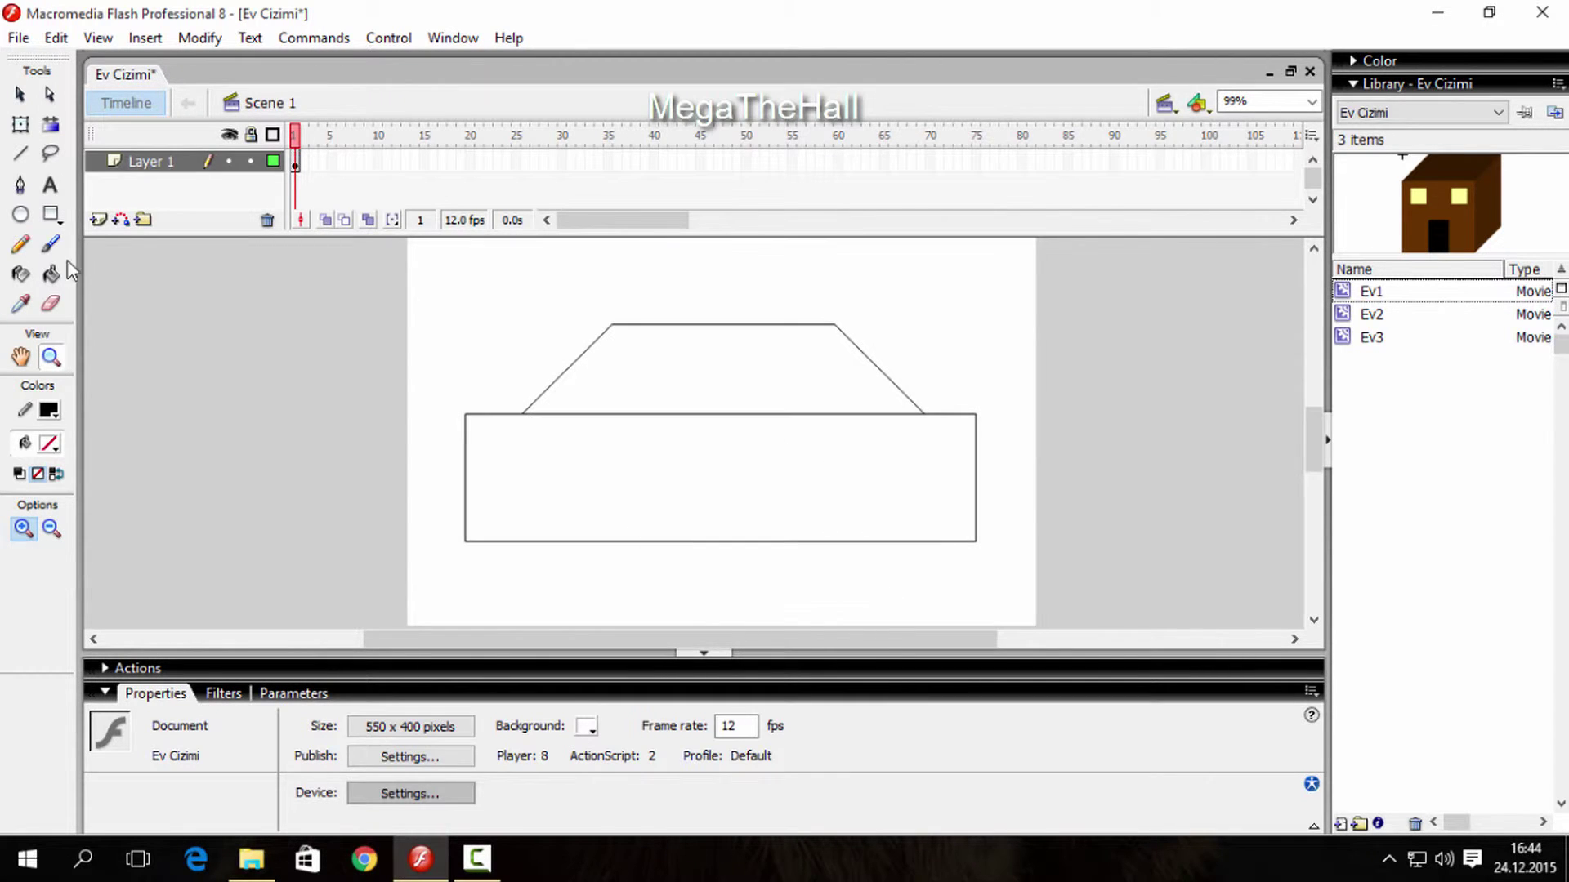
click(20, 154)
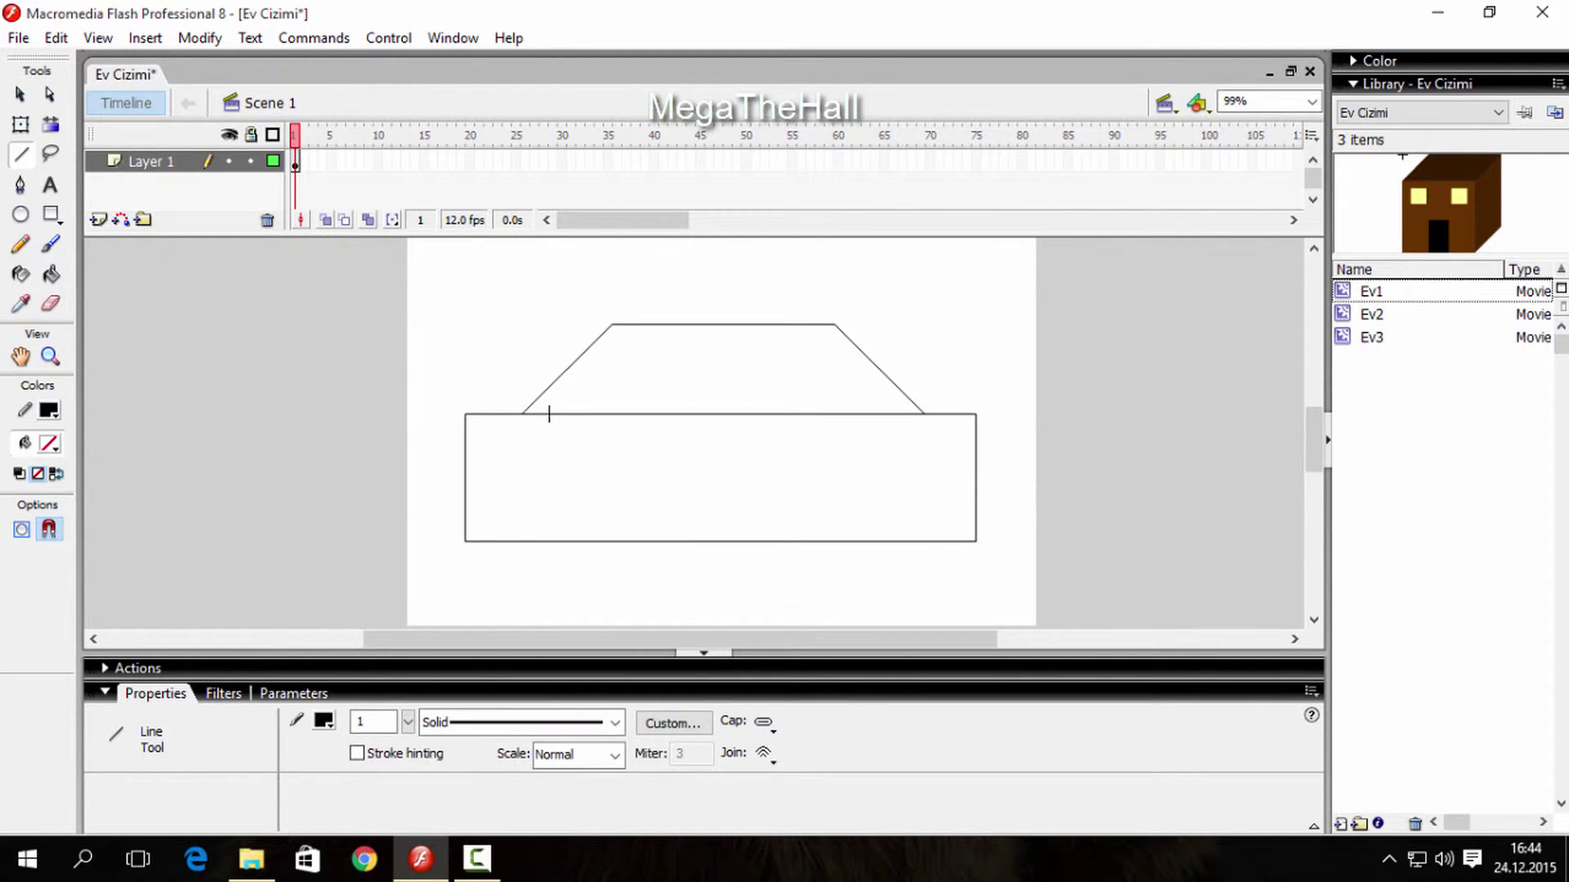
mouse_move(554, 413)
mouse_down()
mouse_move(621, 340)
mouse_move(820, 340)
mouse_up()
mouse_move(819, 340)
mouse_down()
mouse_move(921, 417)
mouse_move(925, 445)
mouse_up()
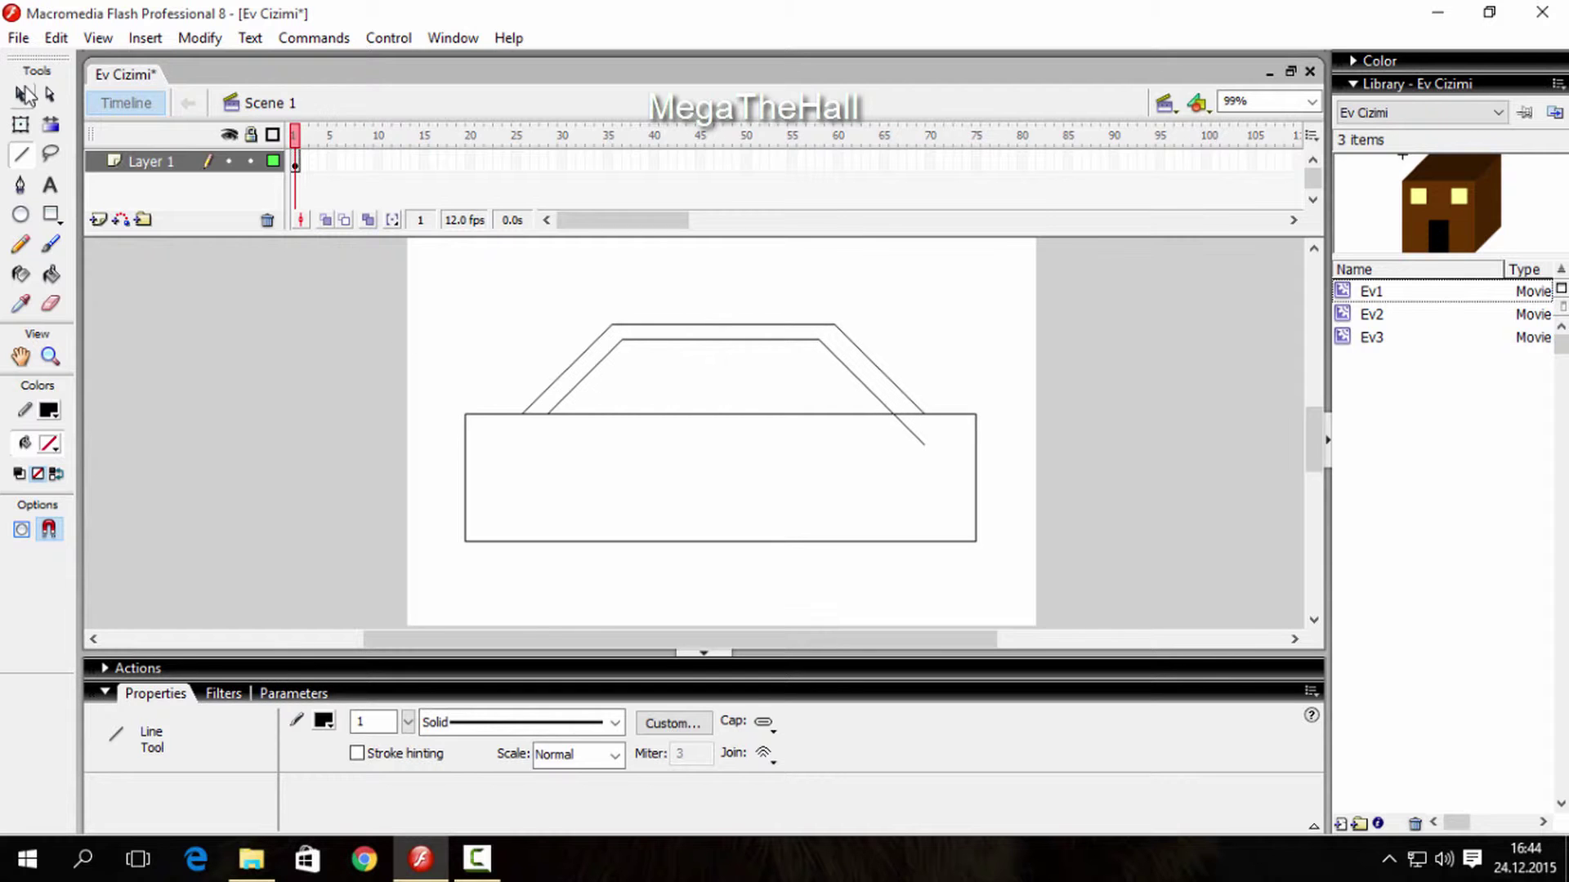
Step: Delete the window line's overshoot into the body and the short body-edge segments between the window and cabin outlines
click(26, 93)
click(911, 433)
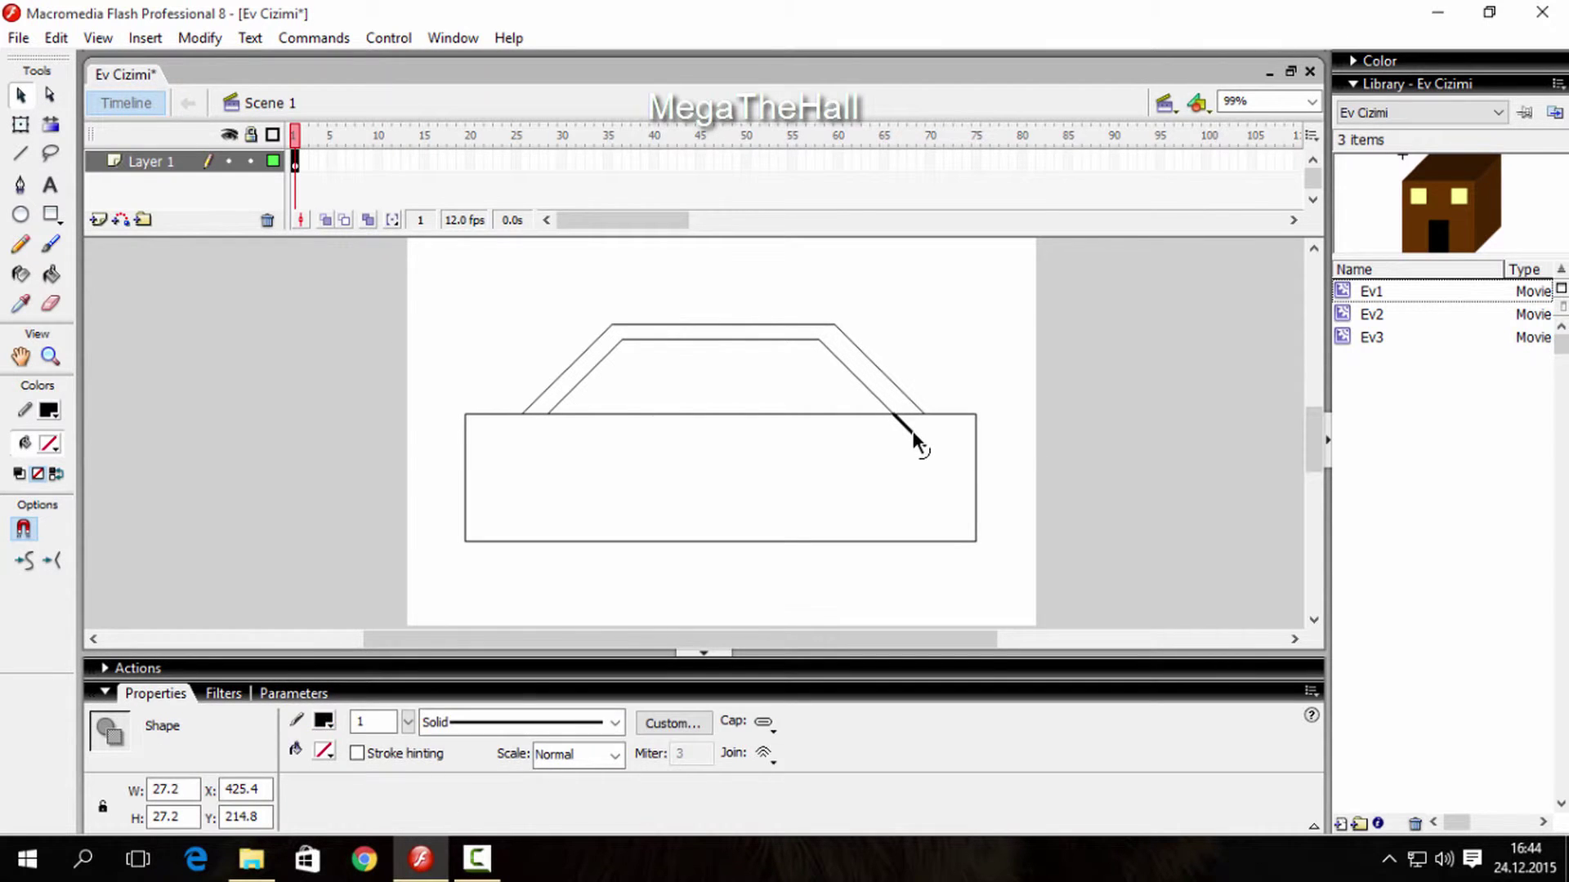
key(Delete)
click(540, 415)
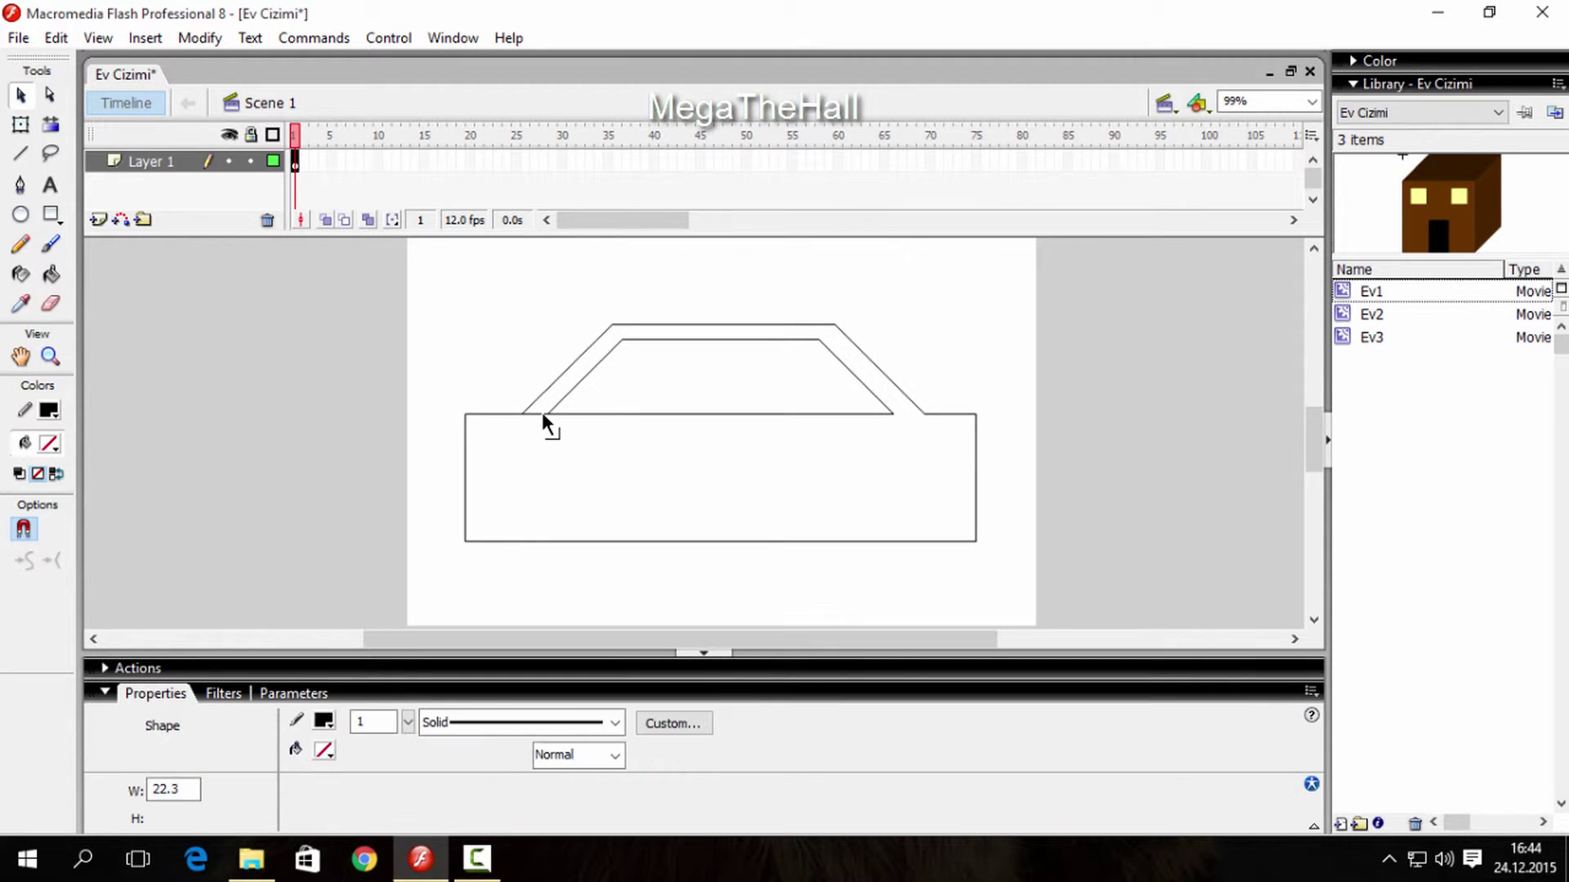
key(Delete)
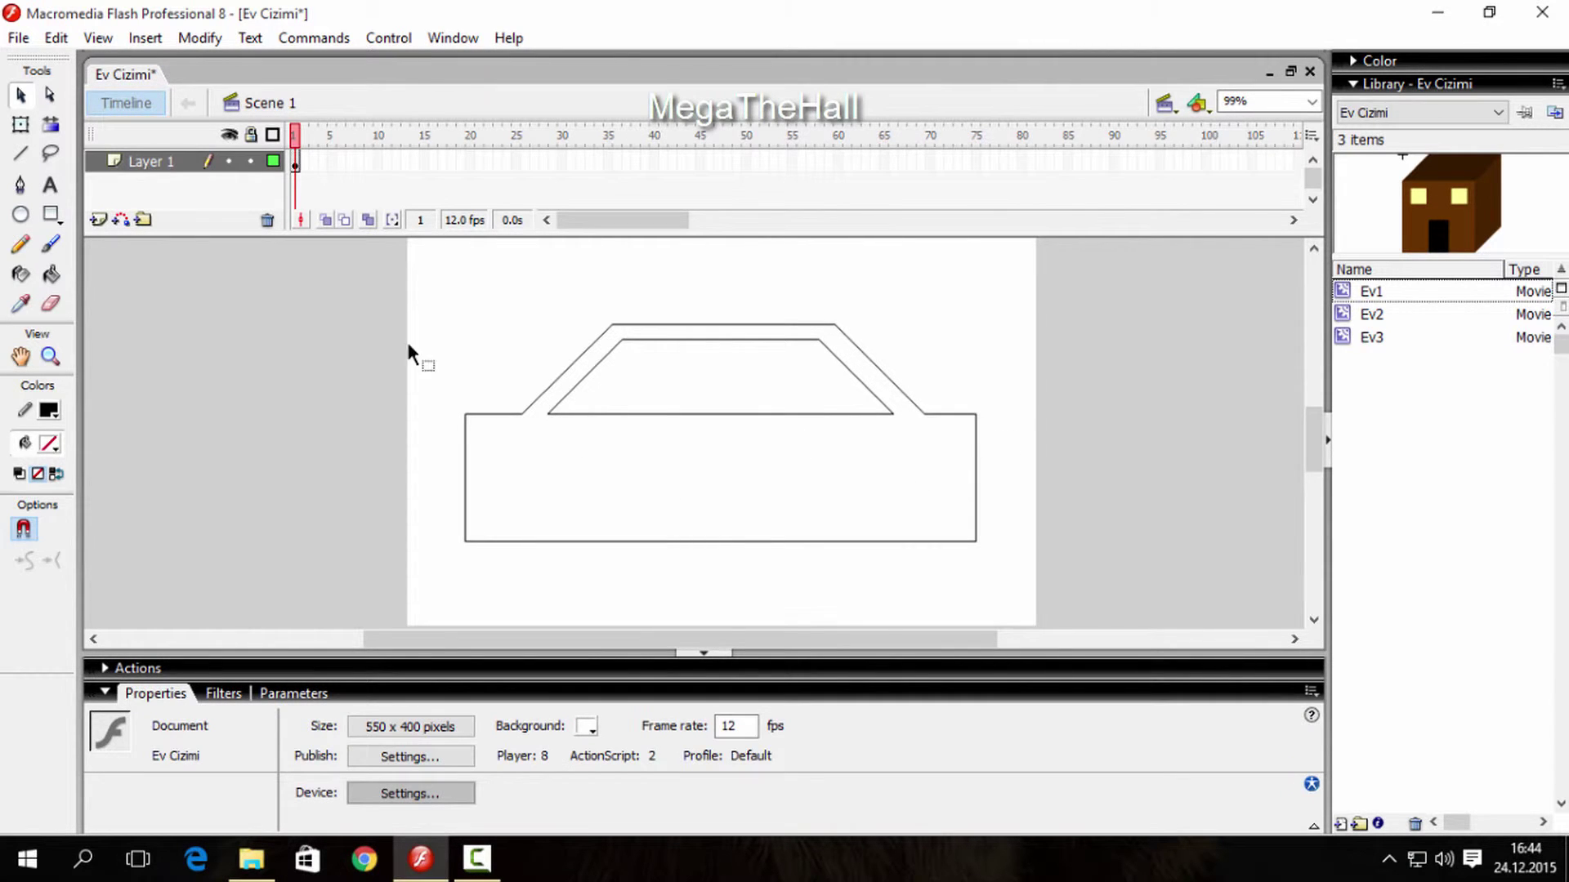
Step: Draw an unfilled rectangle of the body's height attached to the left end of the car body
drag(630, 429, 327, 291)
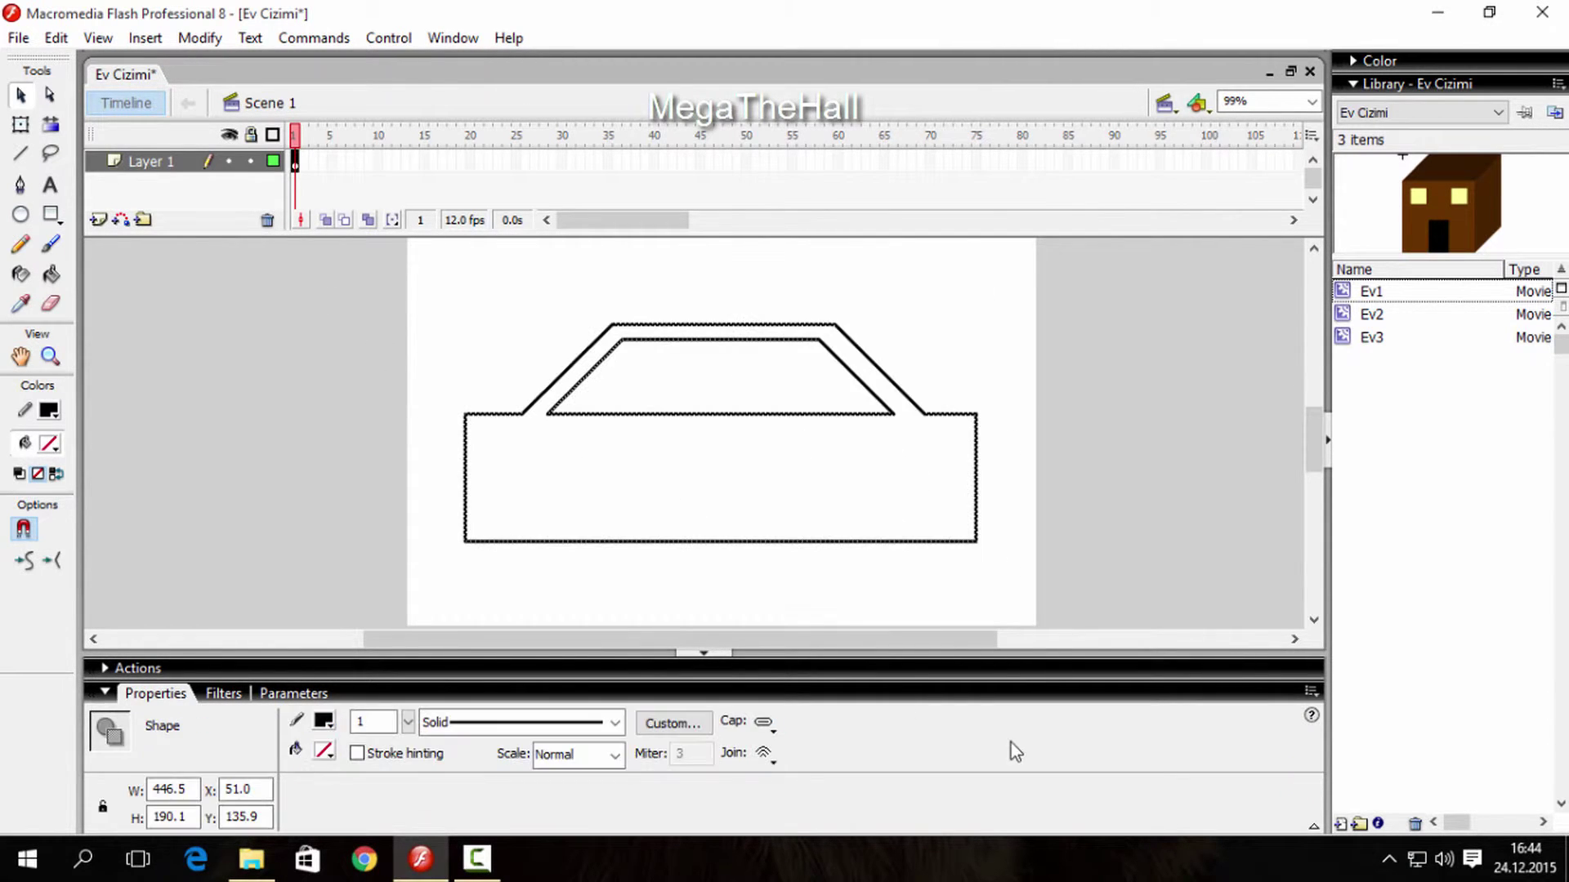
click(991, 421)
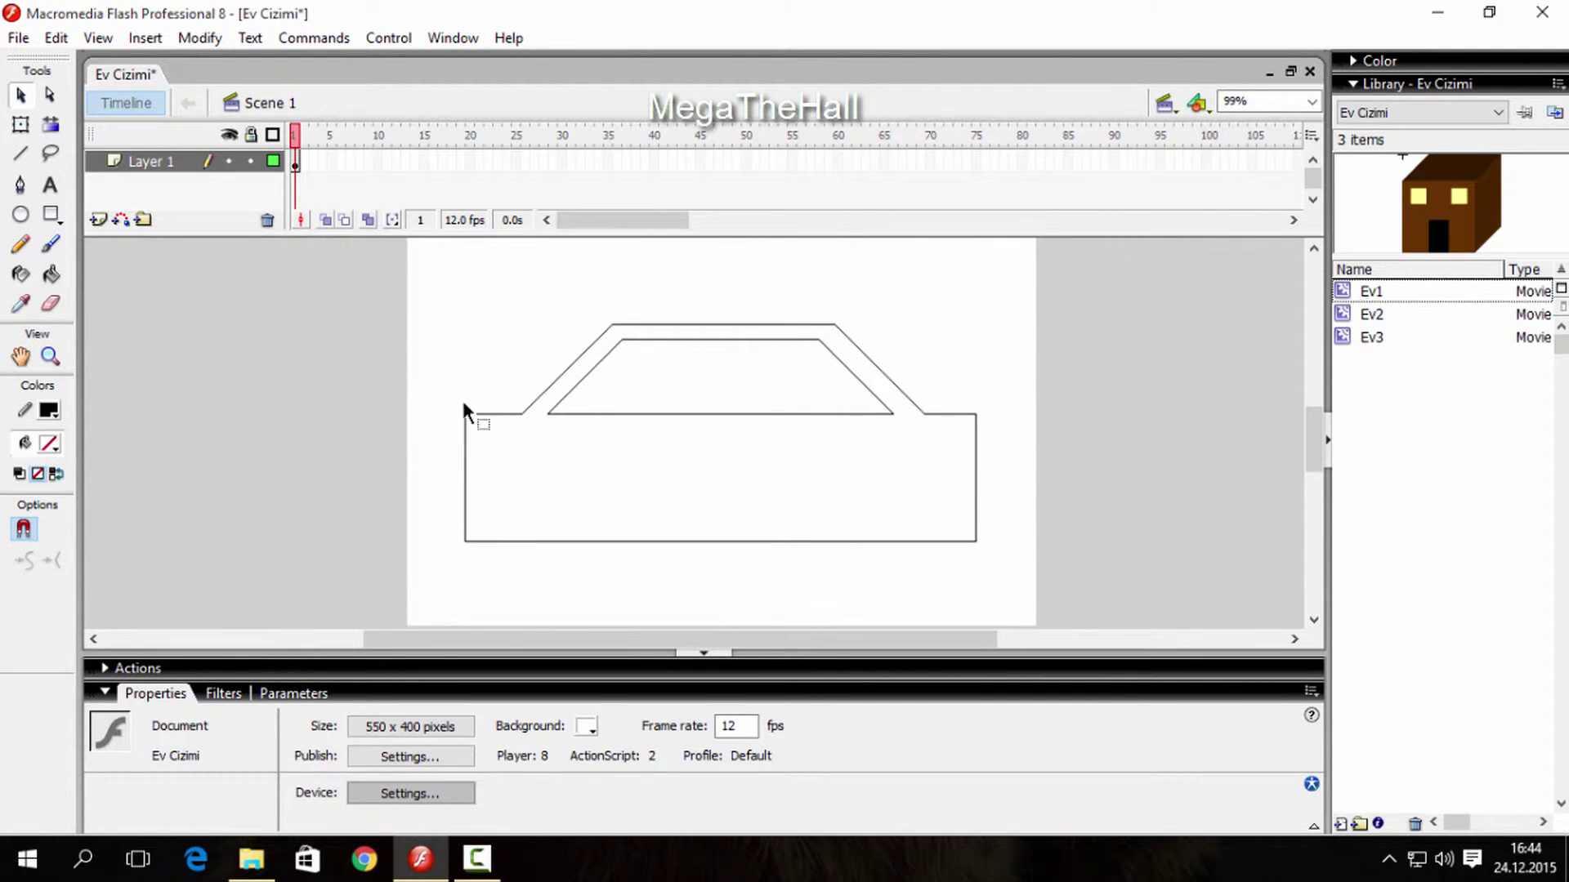
click(51, 214)
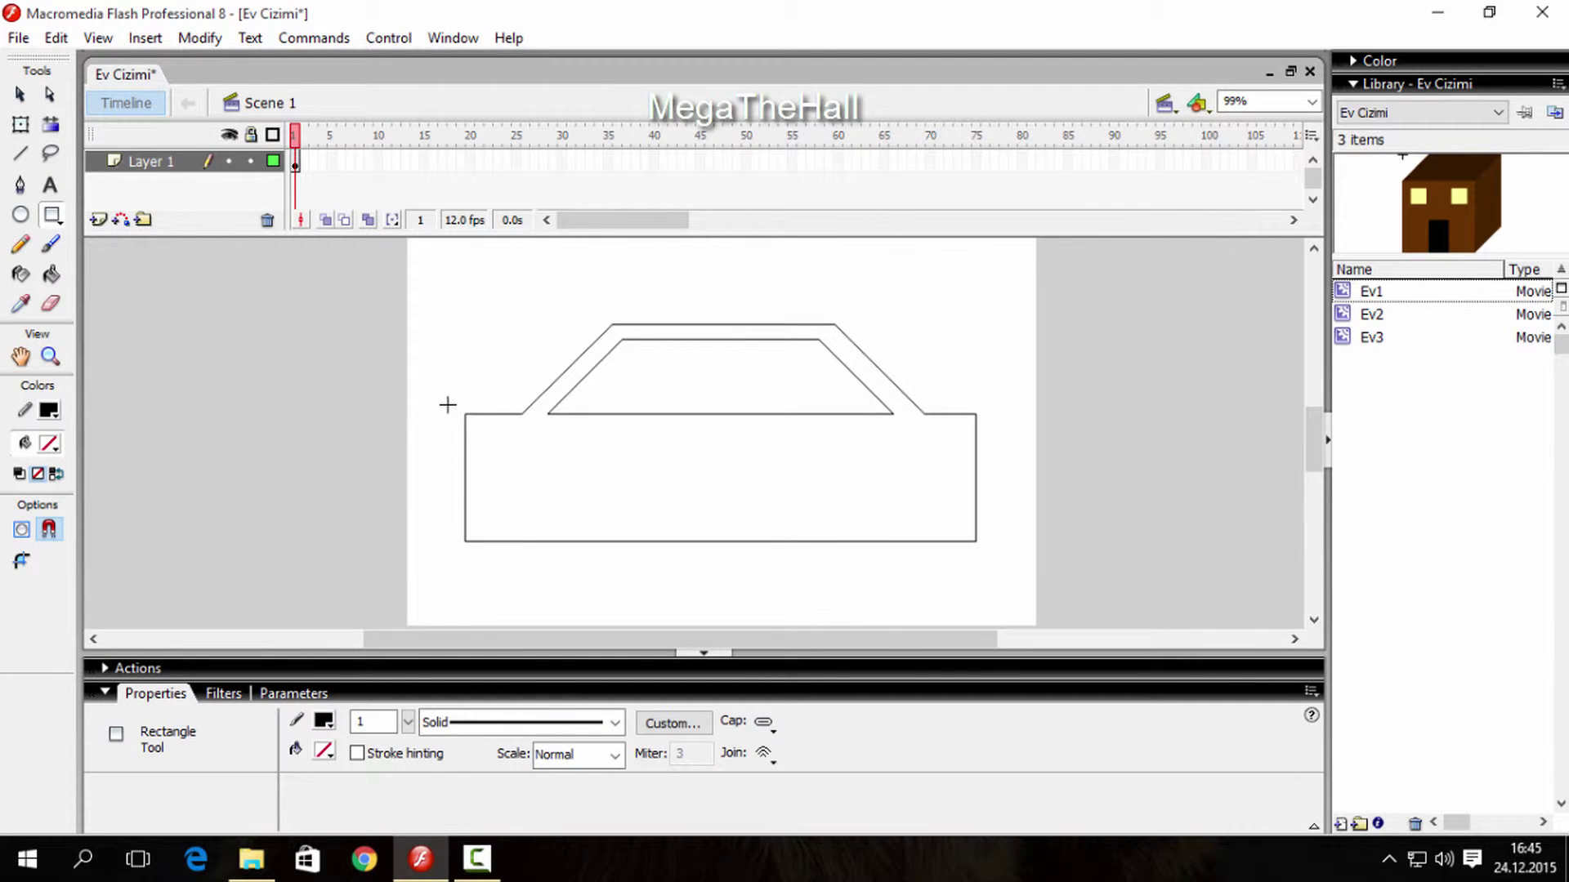
drag(465, 414, 369, 543)
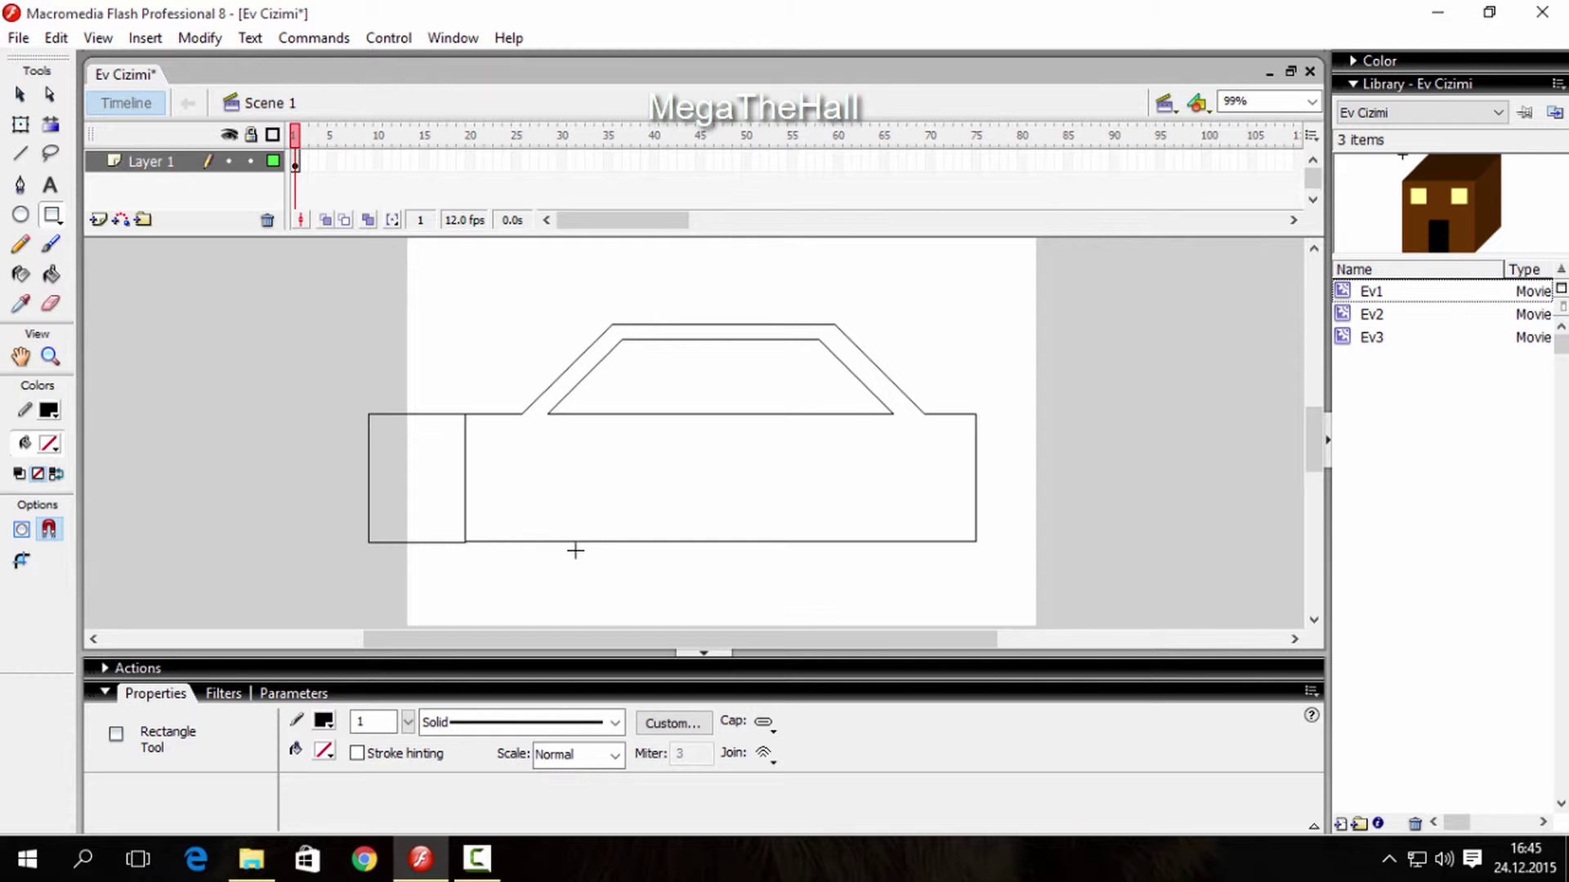
Step: Delete the added left rectangle's misaligned bottom edge and the small stub at the body's lower corner
click(50, 356)
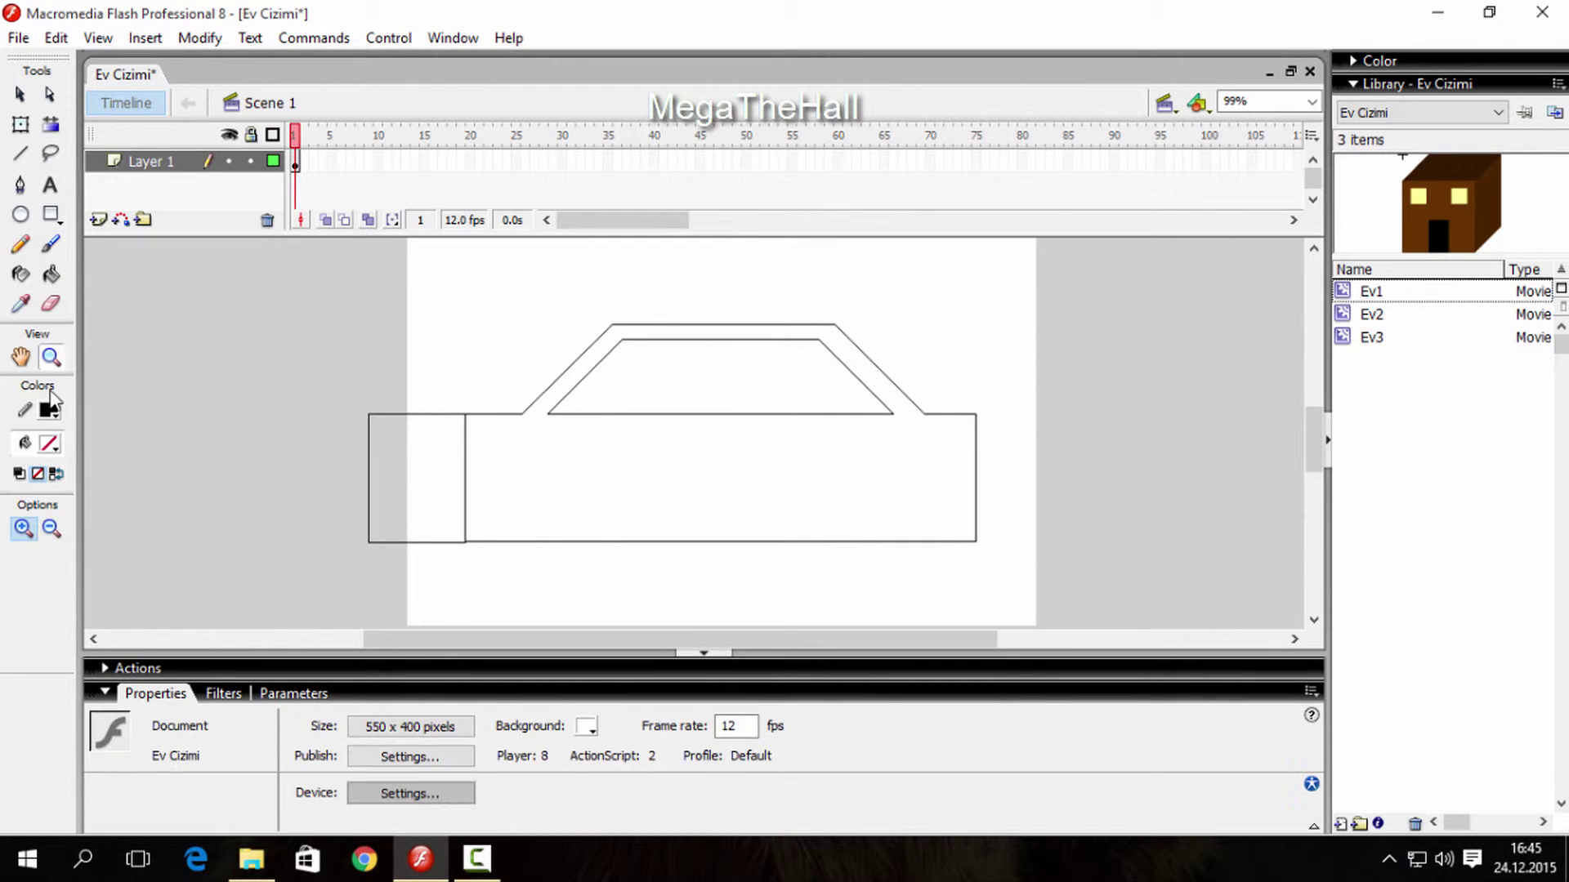
click(459, 530)
click(591, 452)
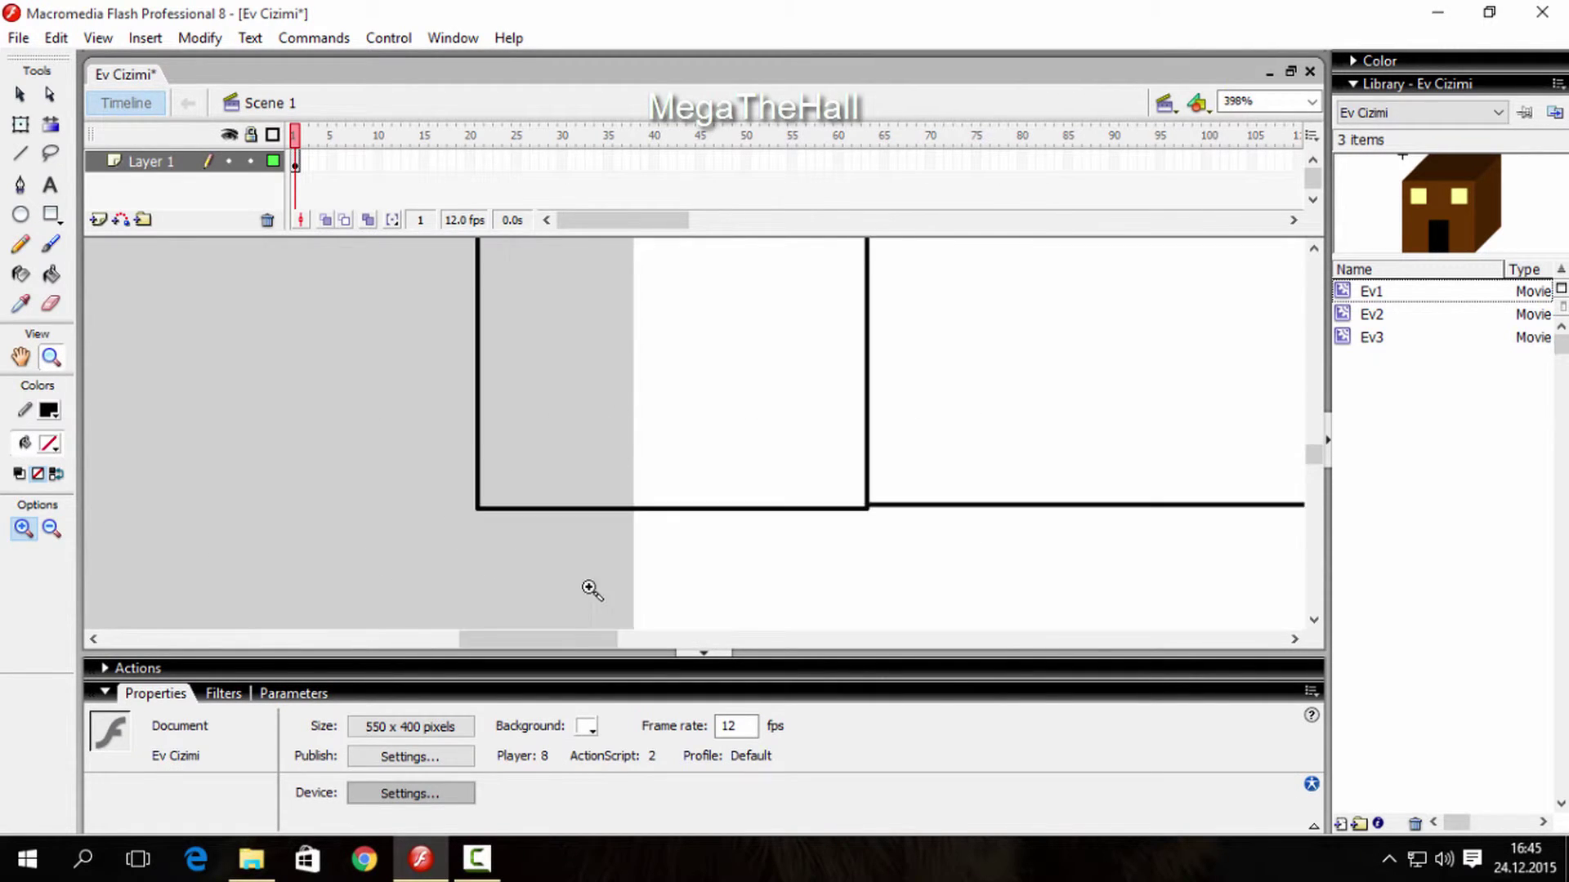
click(21, 94)
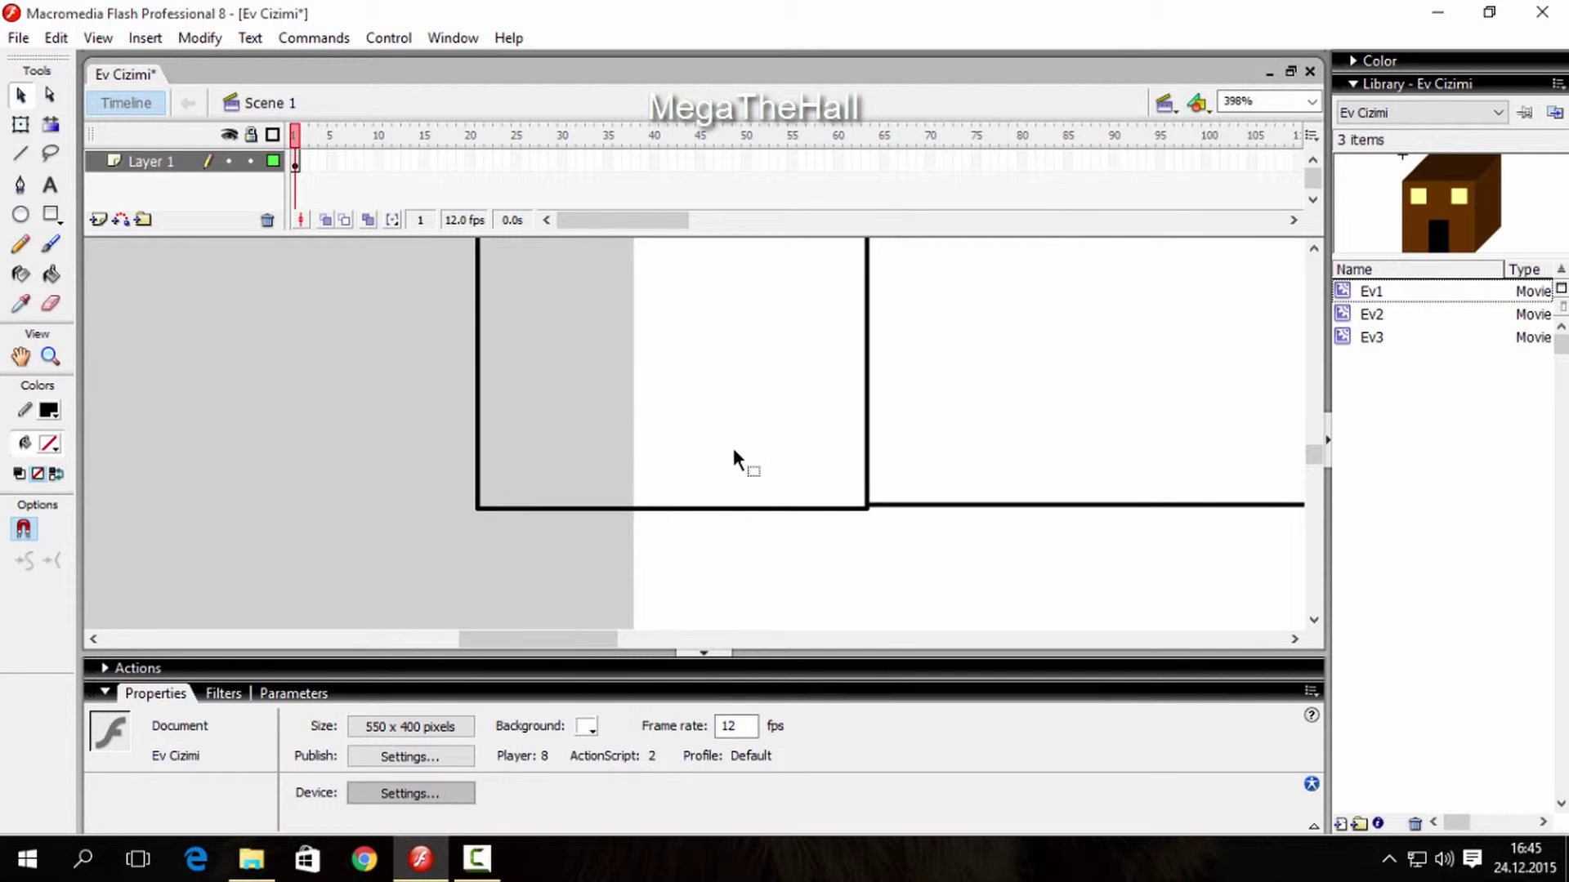
click(842, 509)
key(Delete)
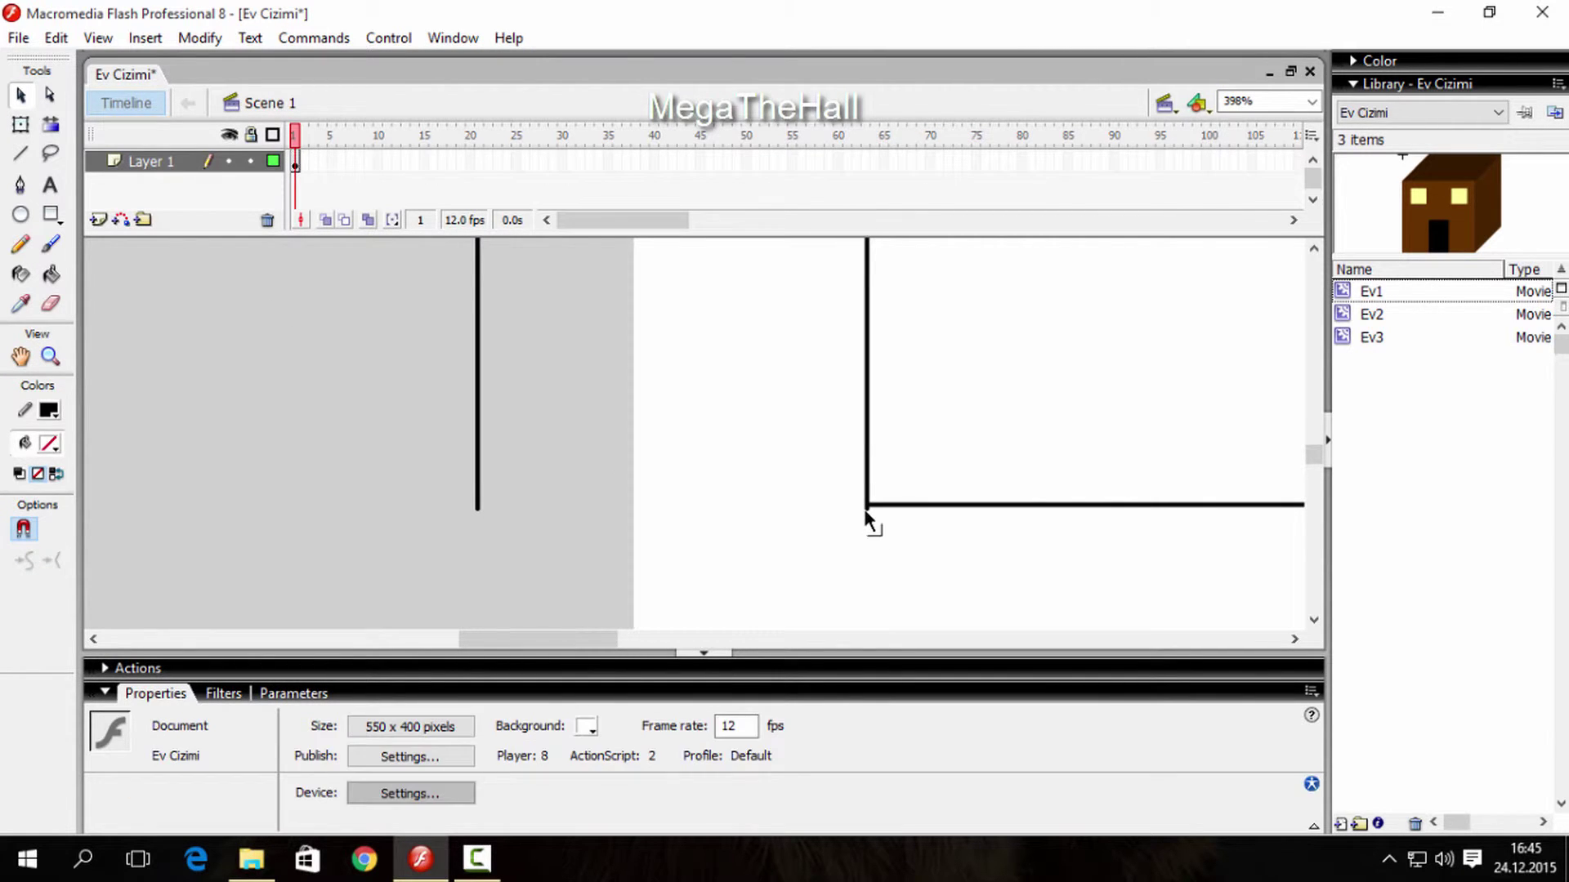
click(864, 508)
click(869, 526)
Step: Extend the body's bottom edge with a straight line past the added section's left side and trim the overshoot
click(21, 152)
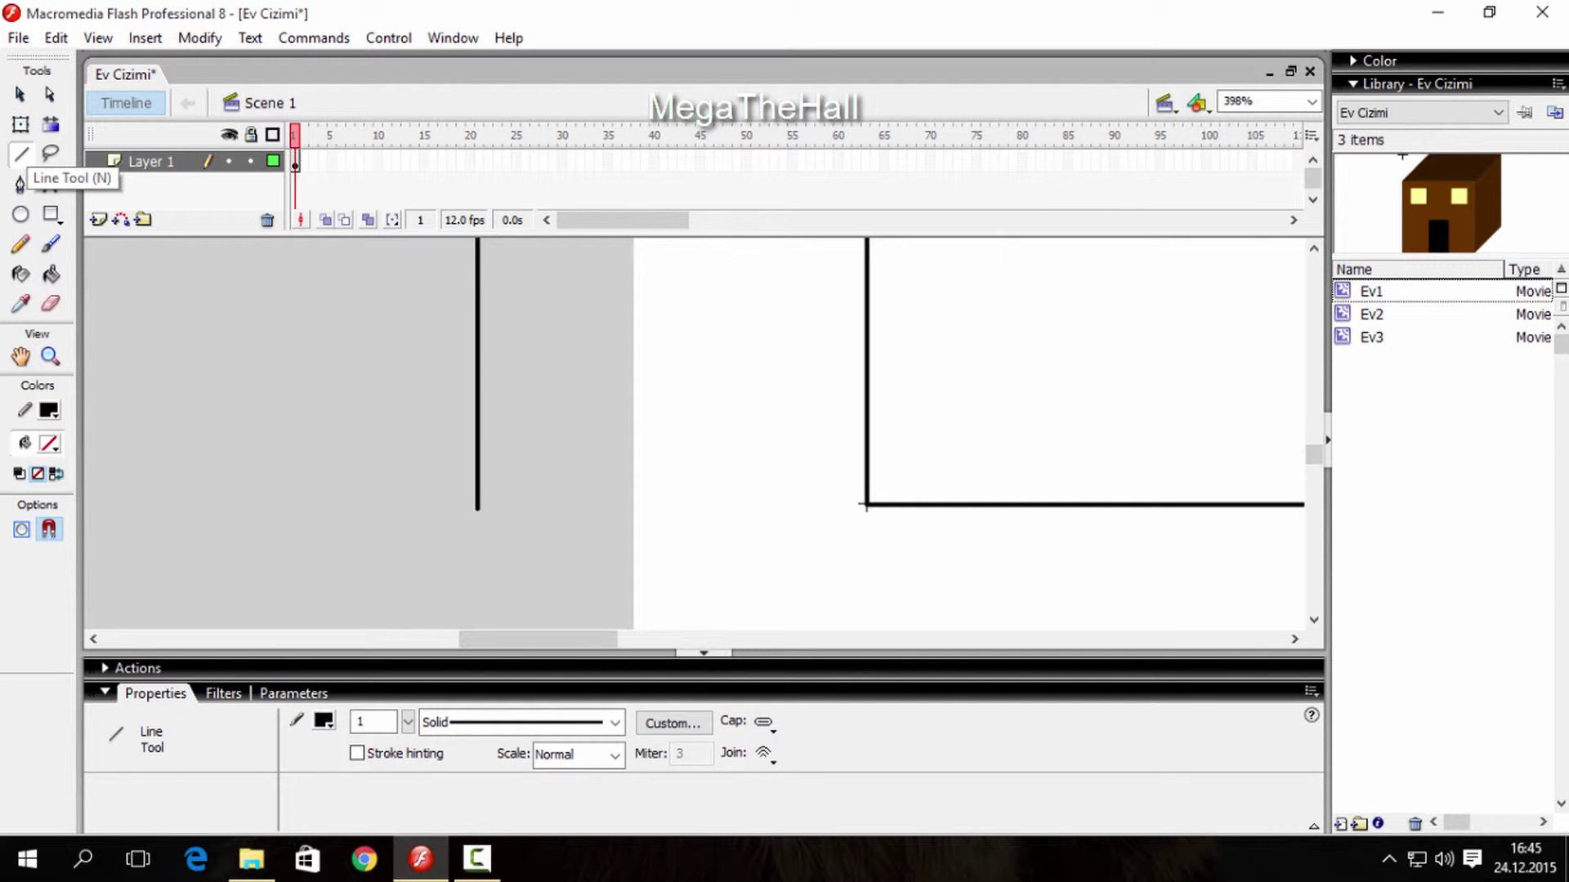
drag(864, 505, 844, 504)
drag(529, 500, 403, 504)
key(v)
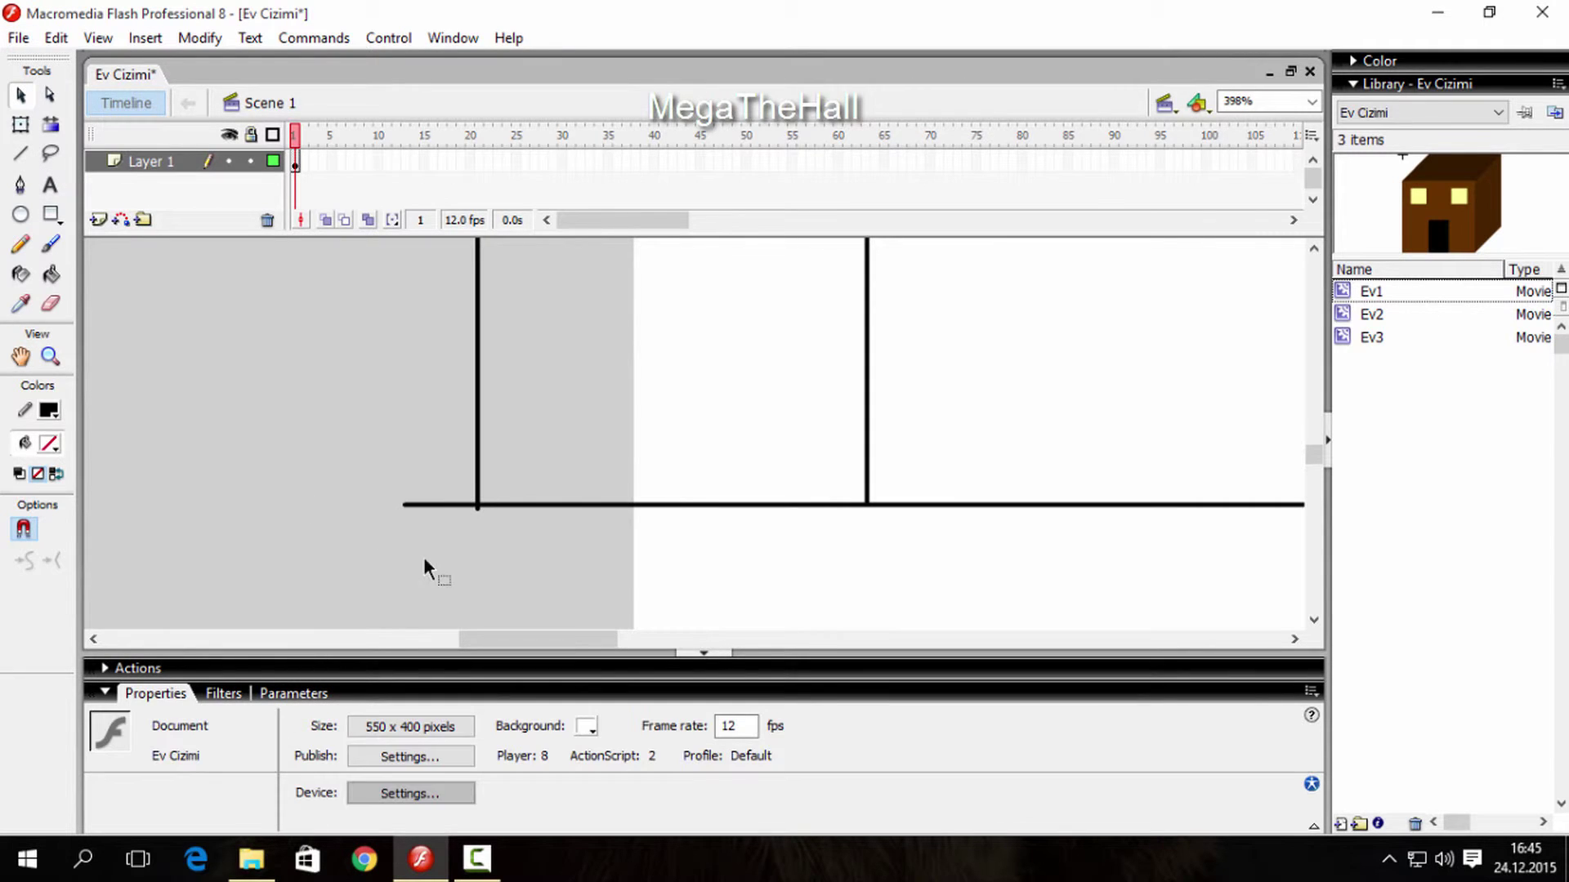
click(441, 503)
key(Delete)
Step: Delete the vertical dividing line between the added left section and the original car body
click(50, 356)
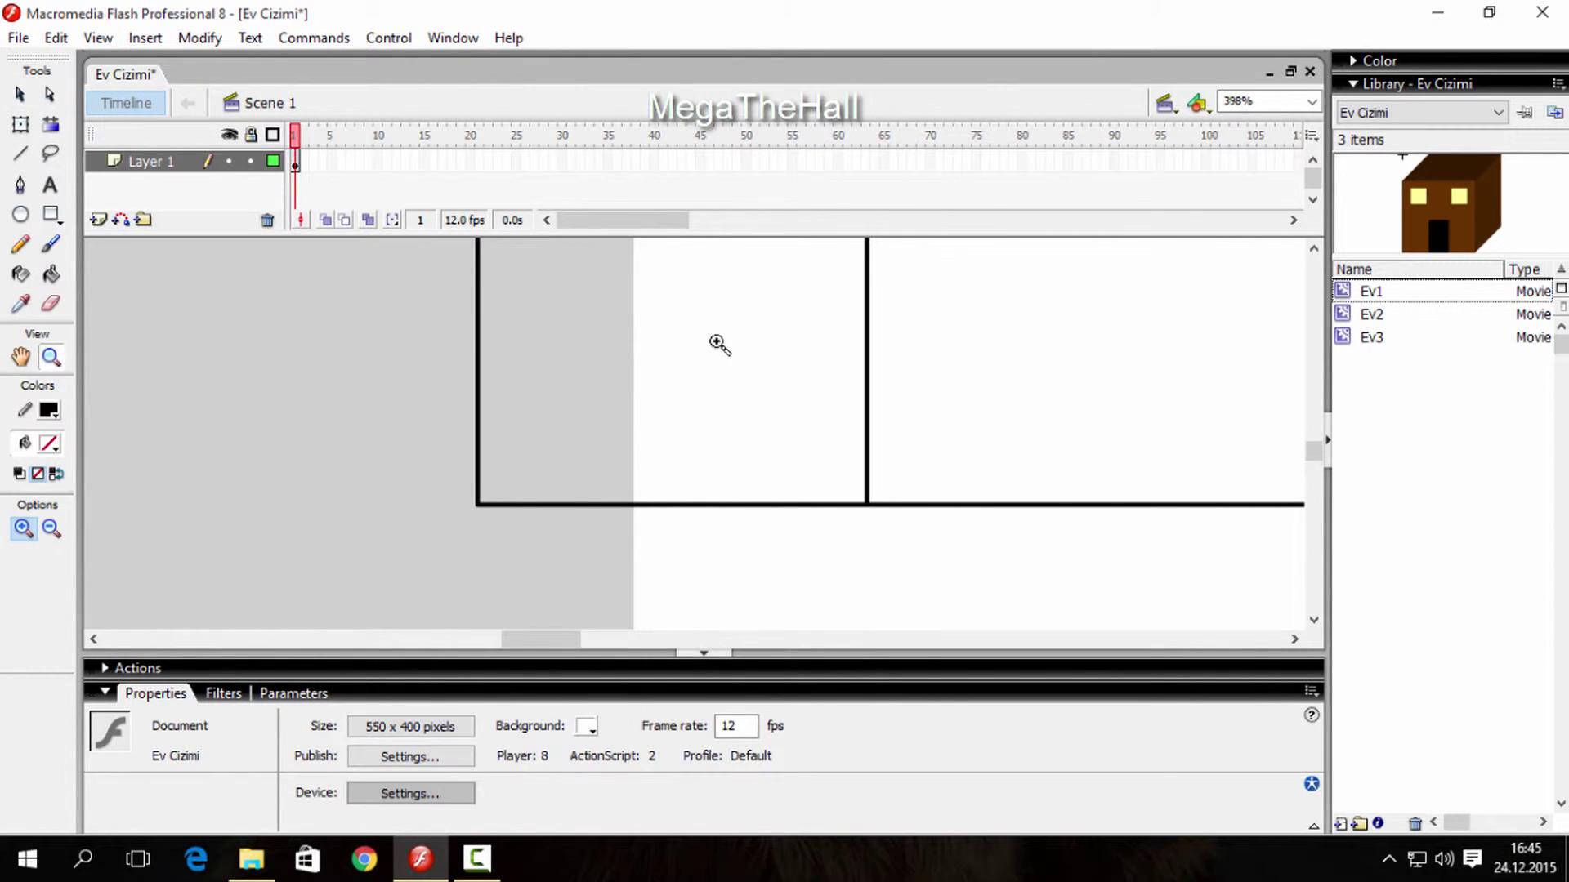
click(717, 343)
alt+click(868, 407)
alt+click(905, 398)
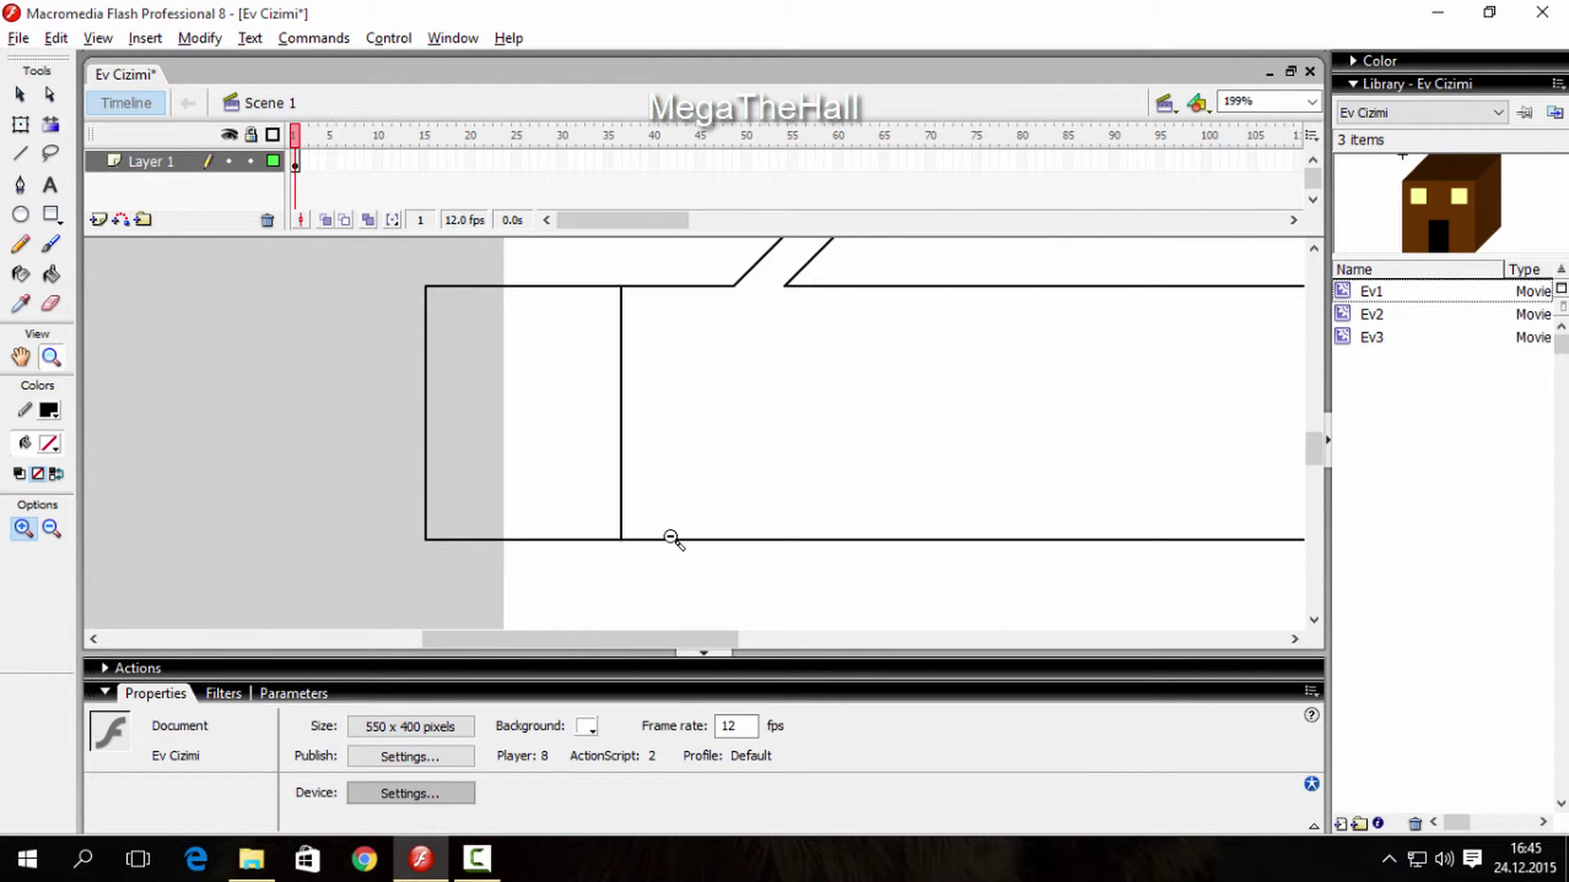
alt+click(809, 508)
scroll(817, 434, up, 3)
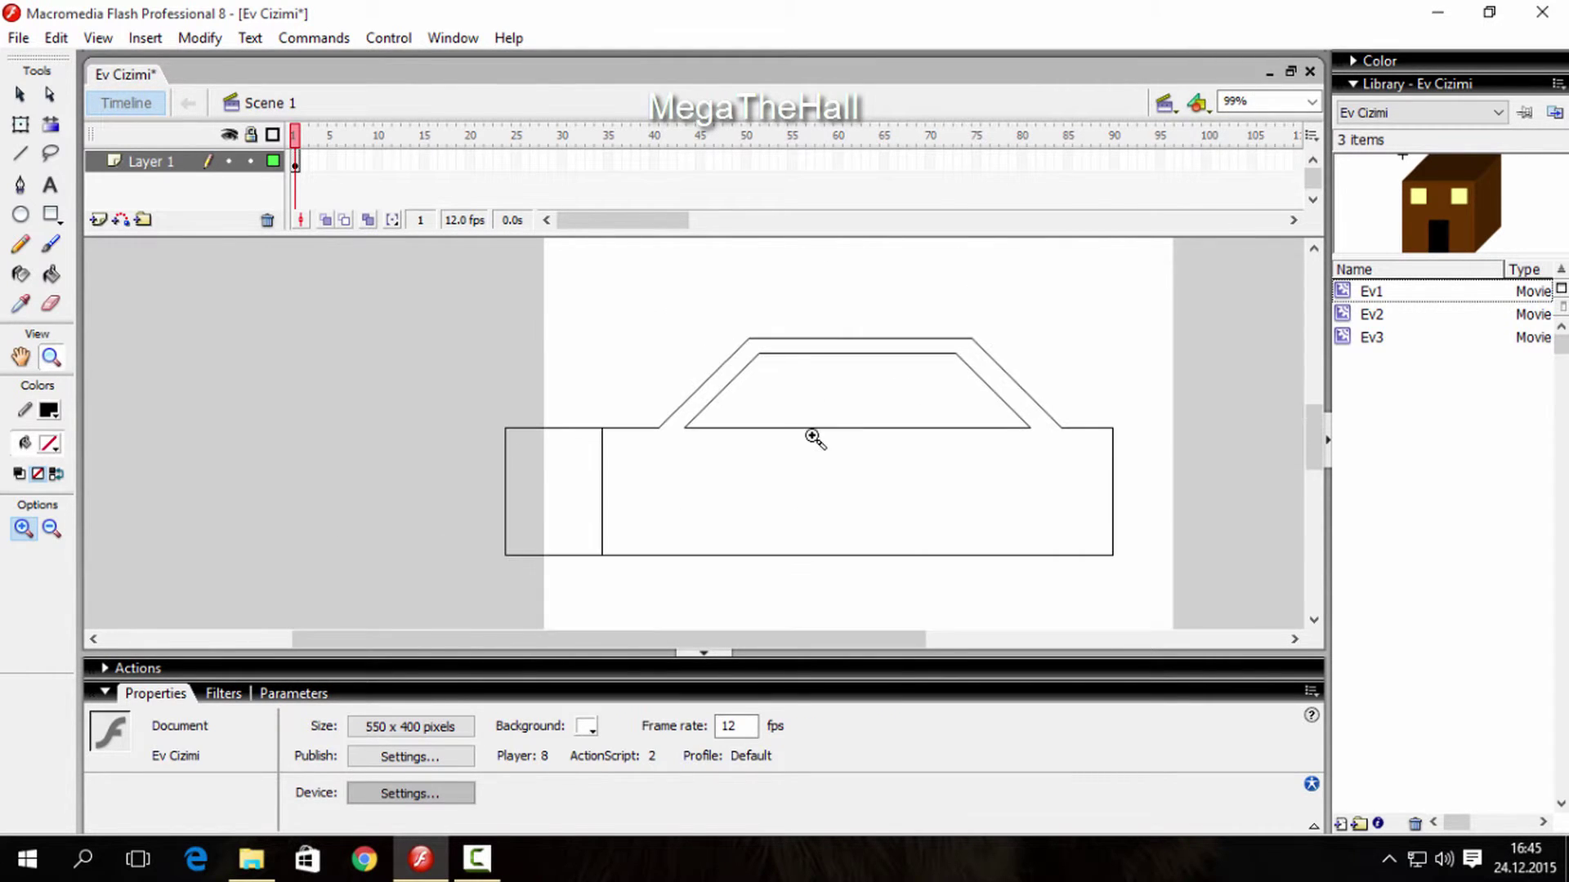
click(18, 95)
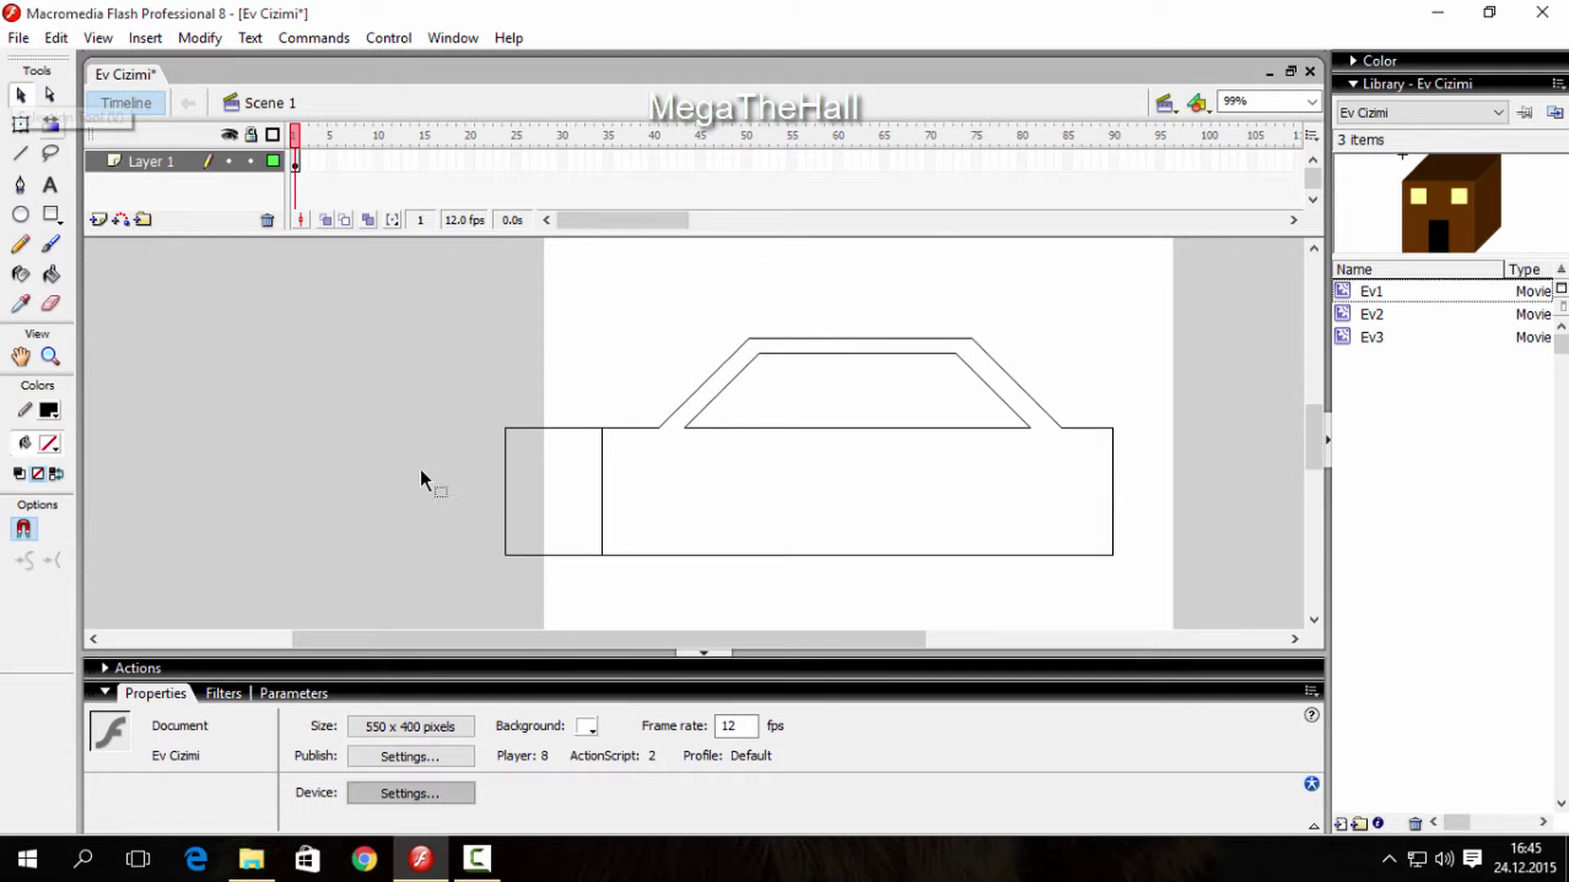
click(603, 488)
key(Delete)
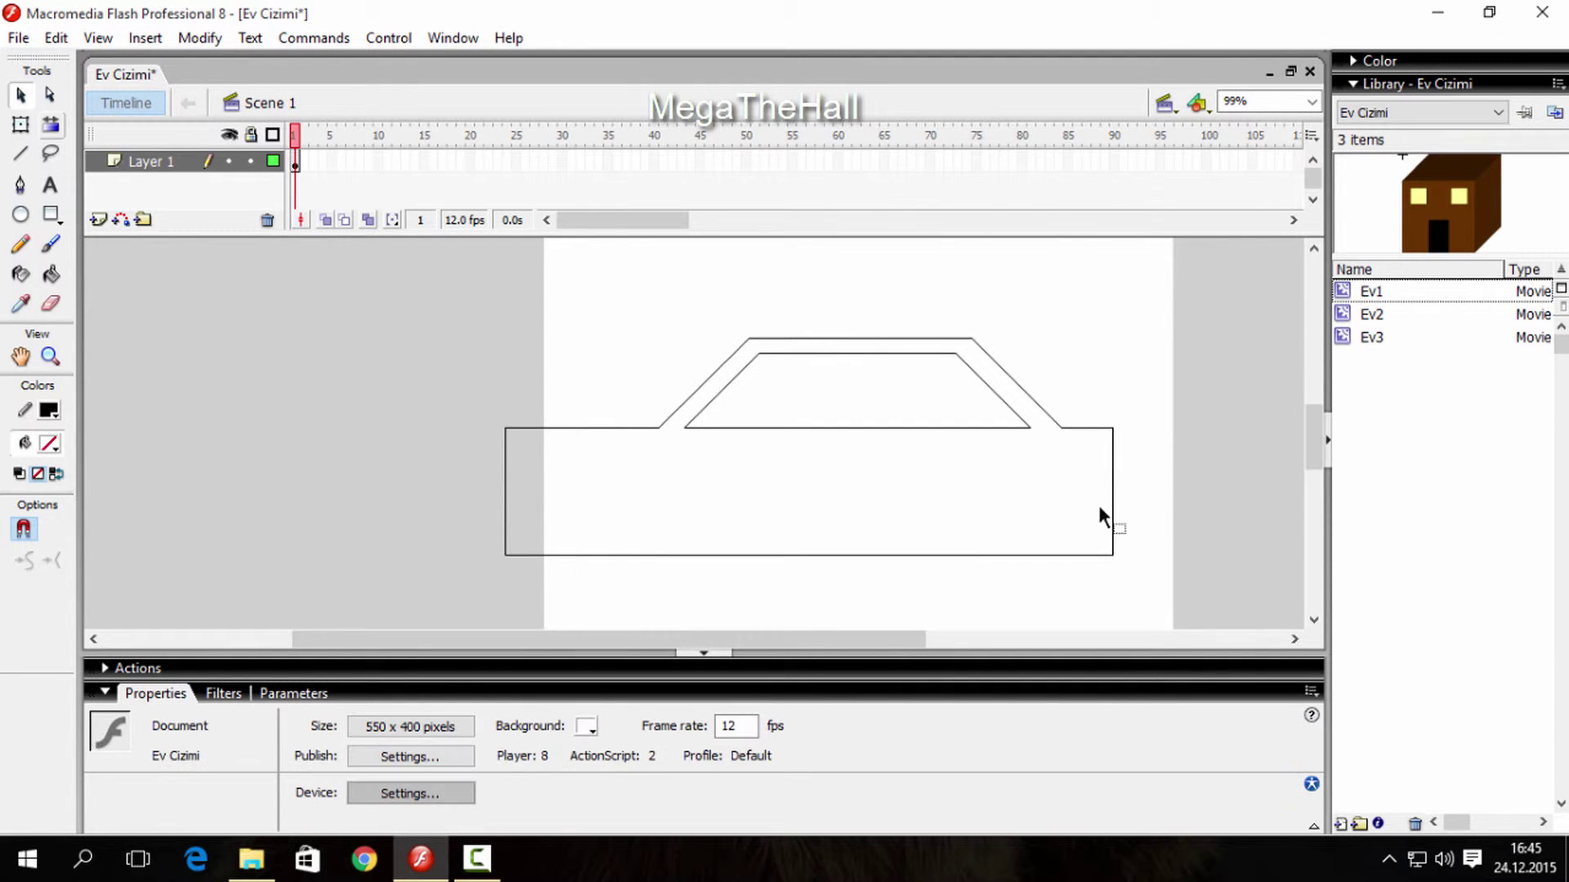
Step: Draw a narrow unfilled rectangle from the body's lower-right corner outward to lengthen the car's right end
click(51, 215)
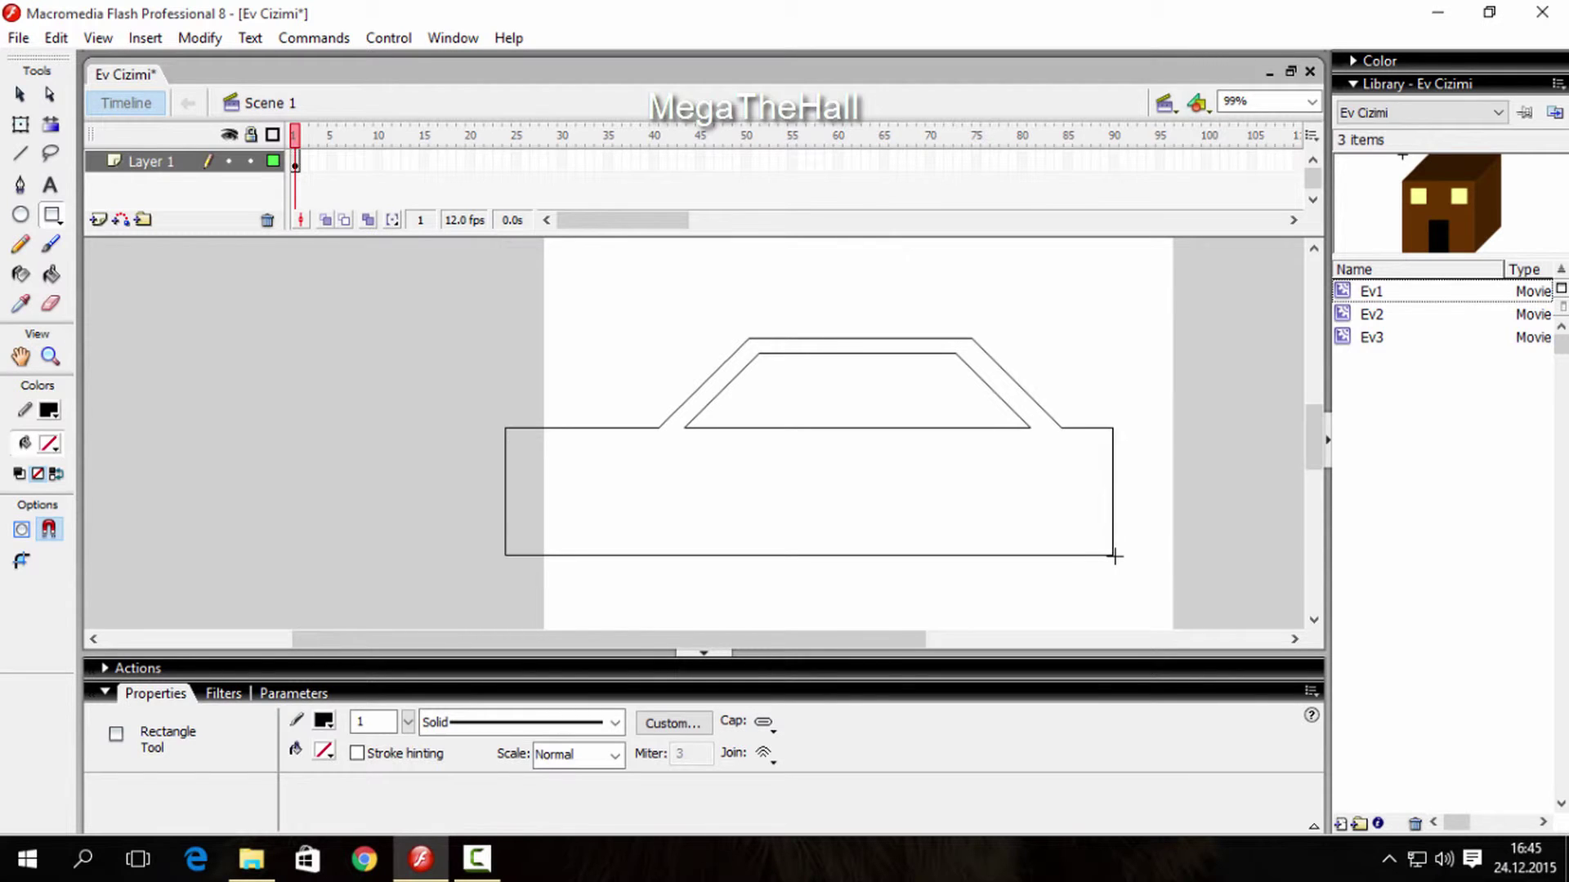
drag(1113, 555, 1185, 420)
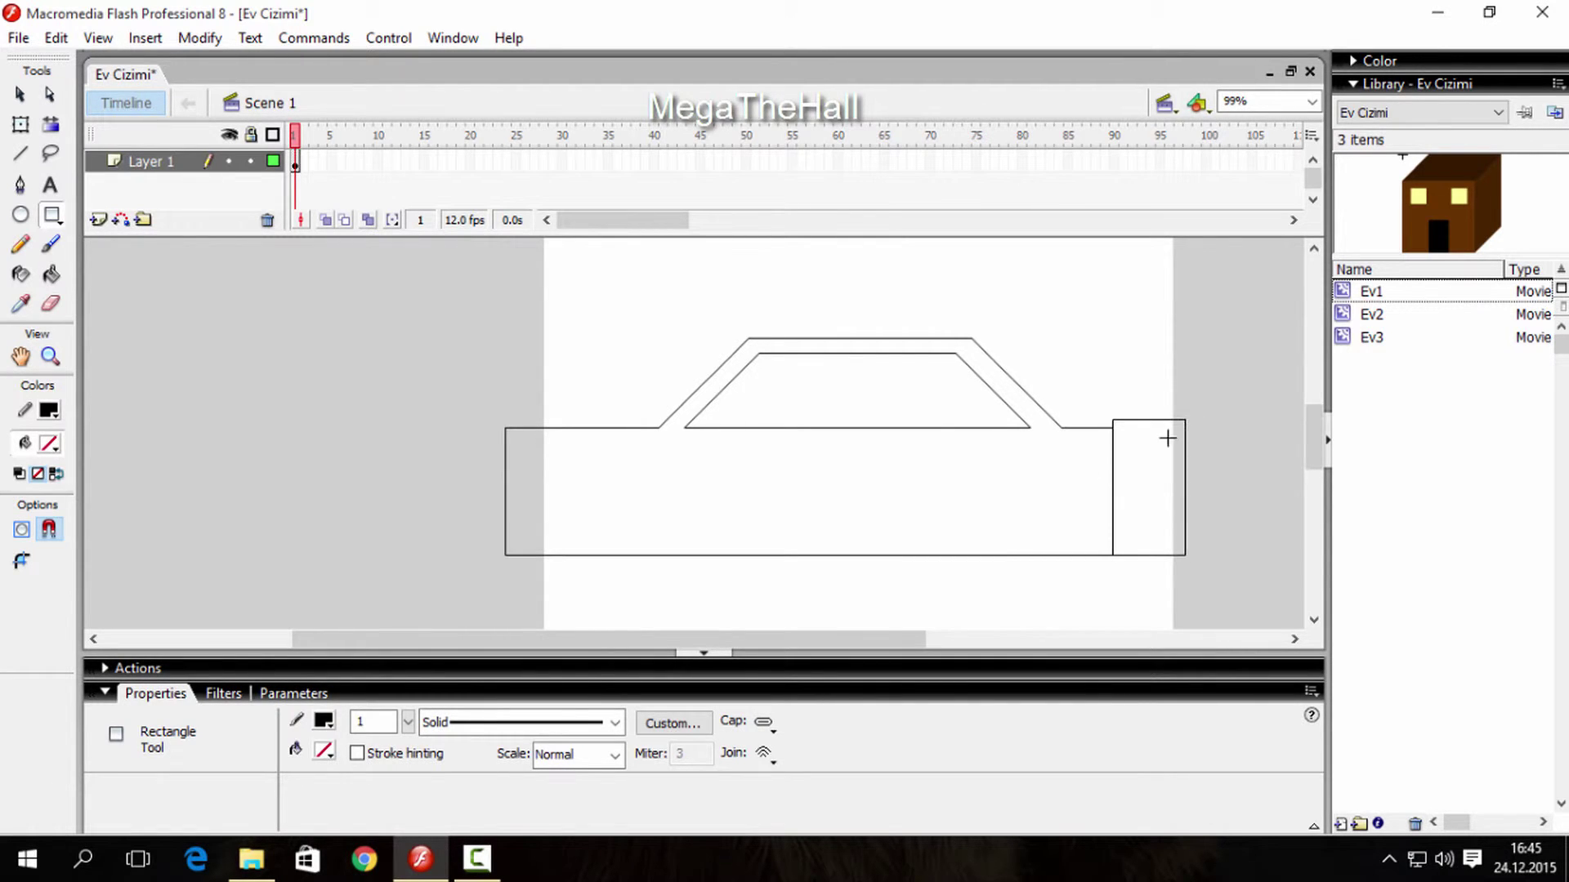
Step: Extend the body's top edge with a straight horizontal line across the added right rectangle and past its right side
click(50, 357)
click(1163, 483)
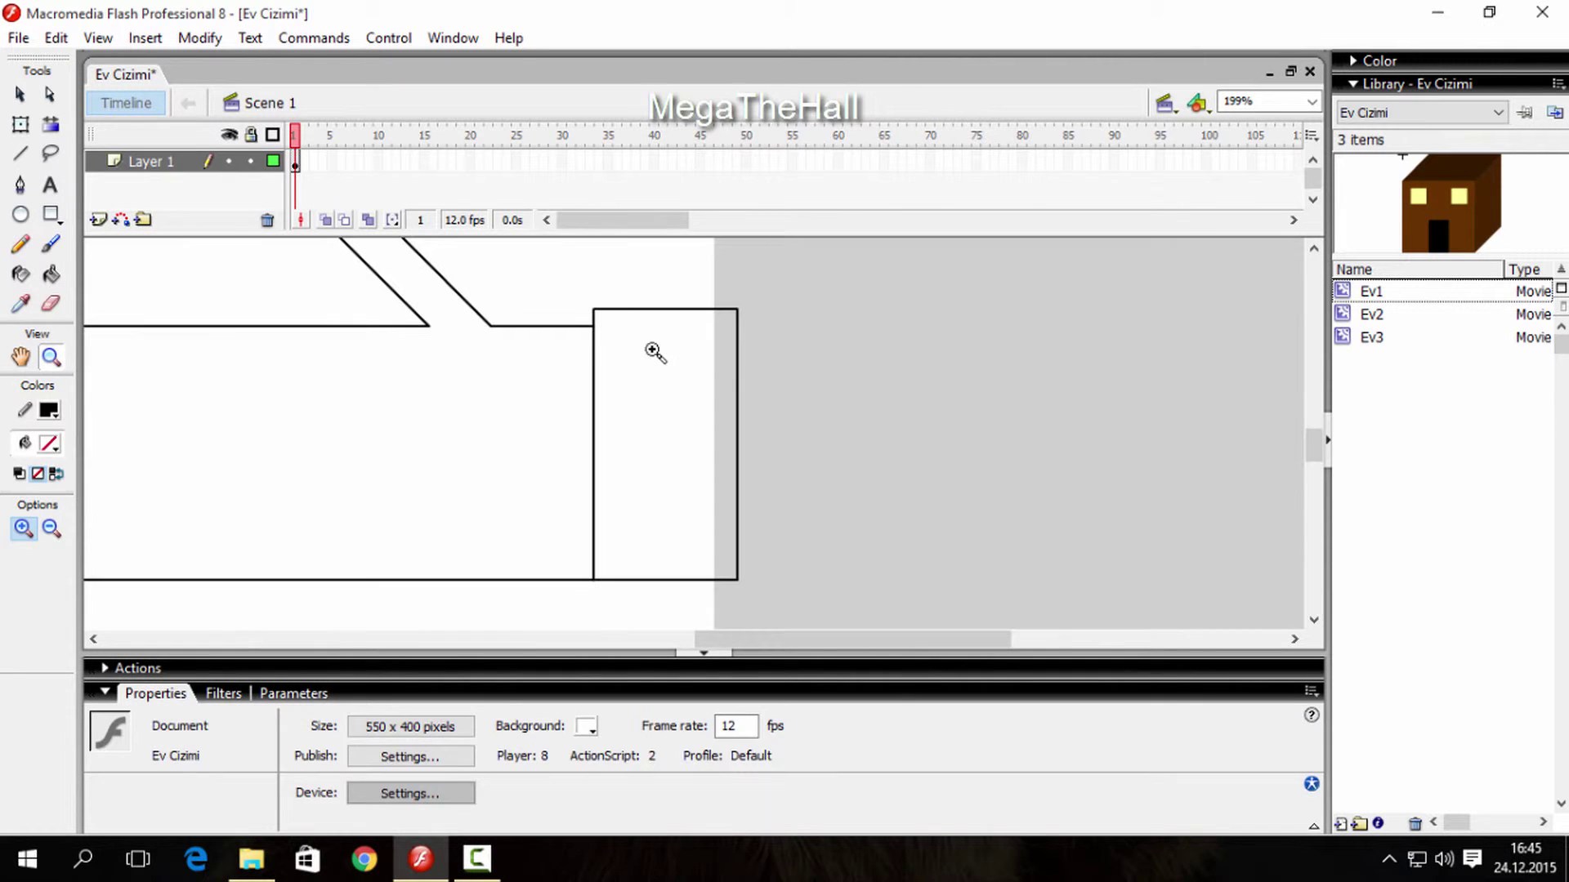
drag(594, 585, 736, 616)
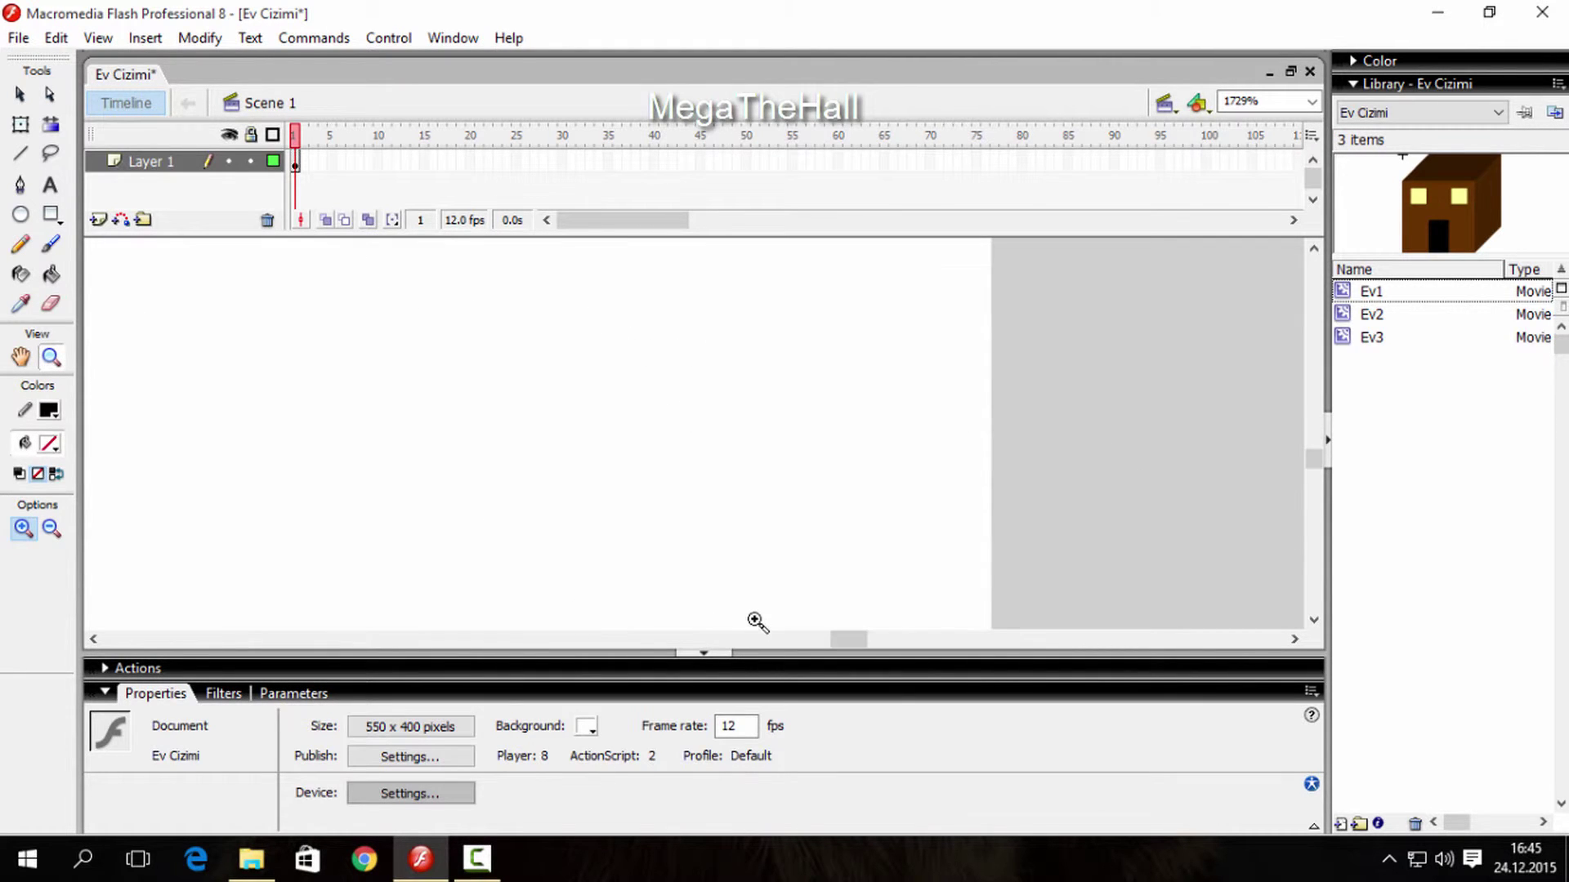
alt+click(785, 545)
alt+click(792, 458)
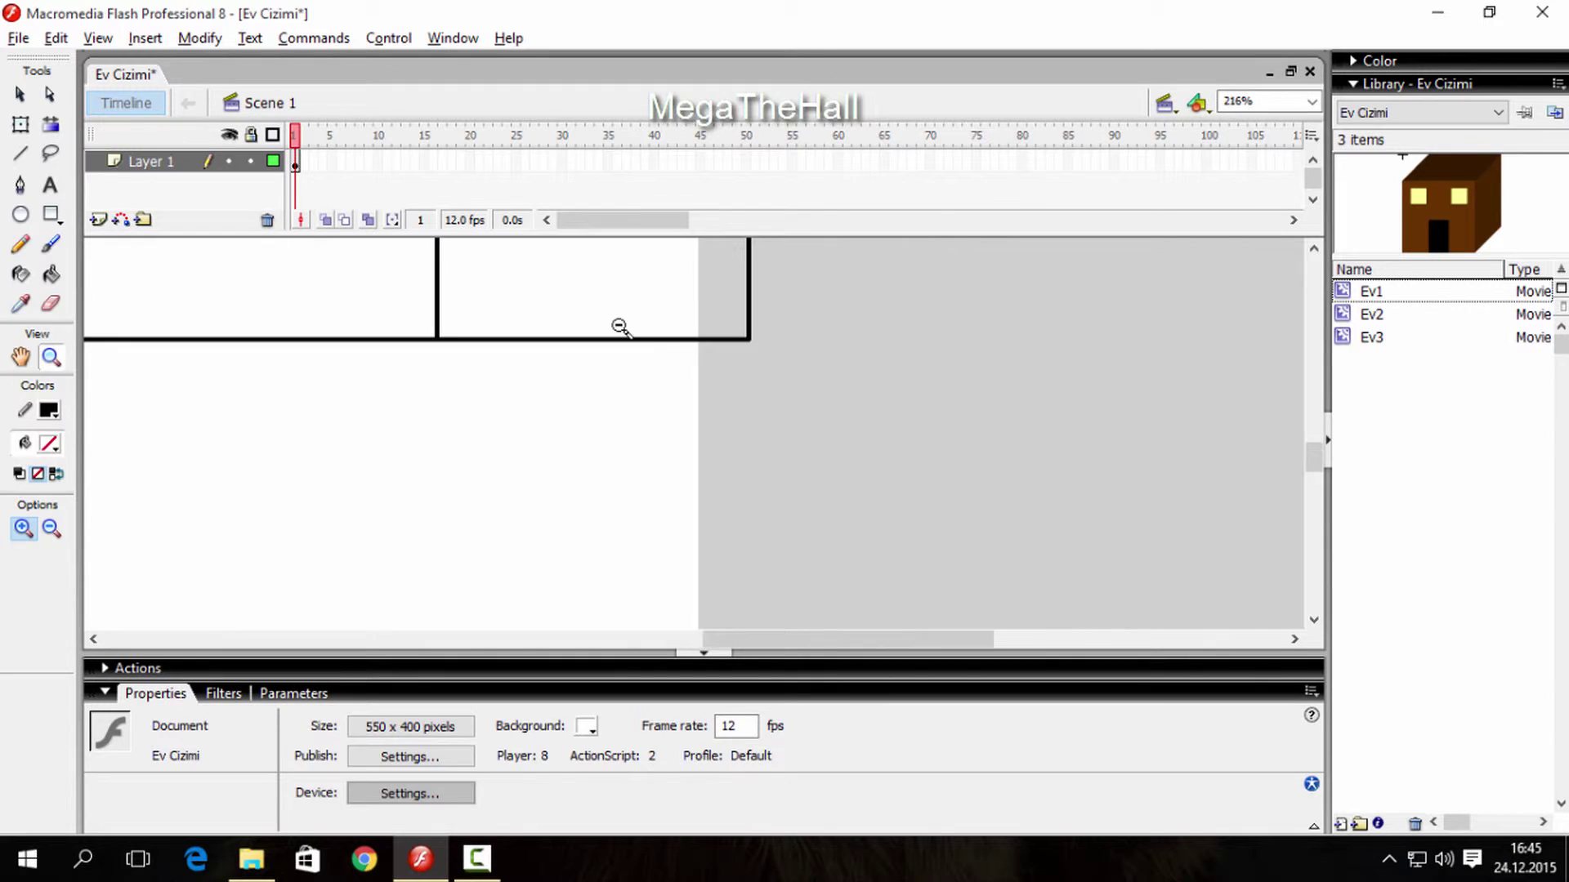
alt+click(620, 331)
click(22, 154)
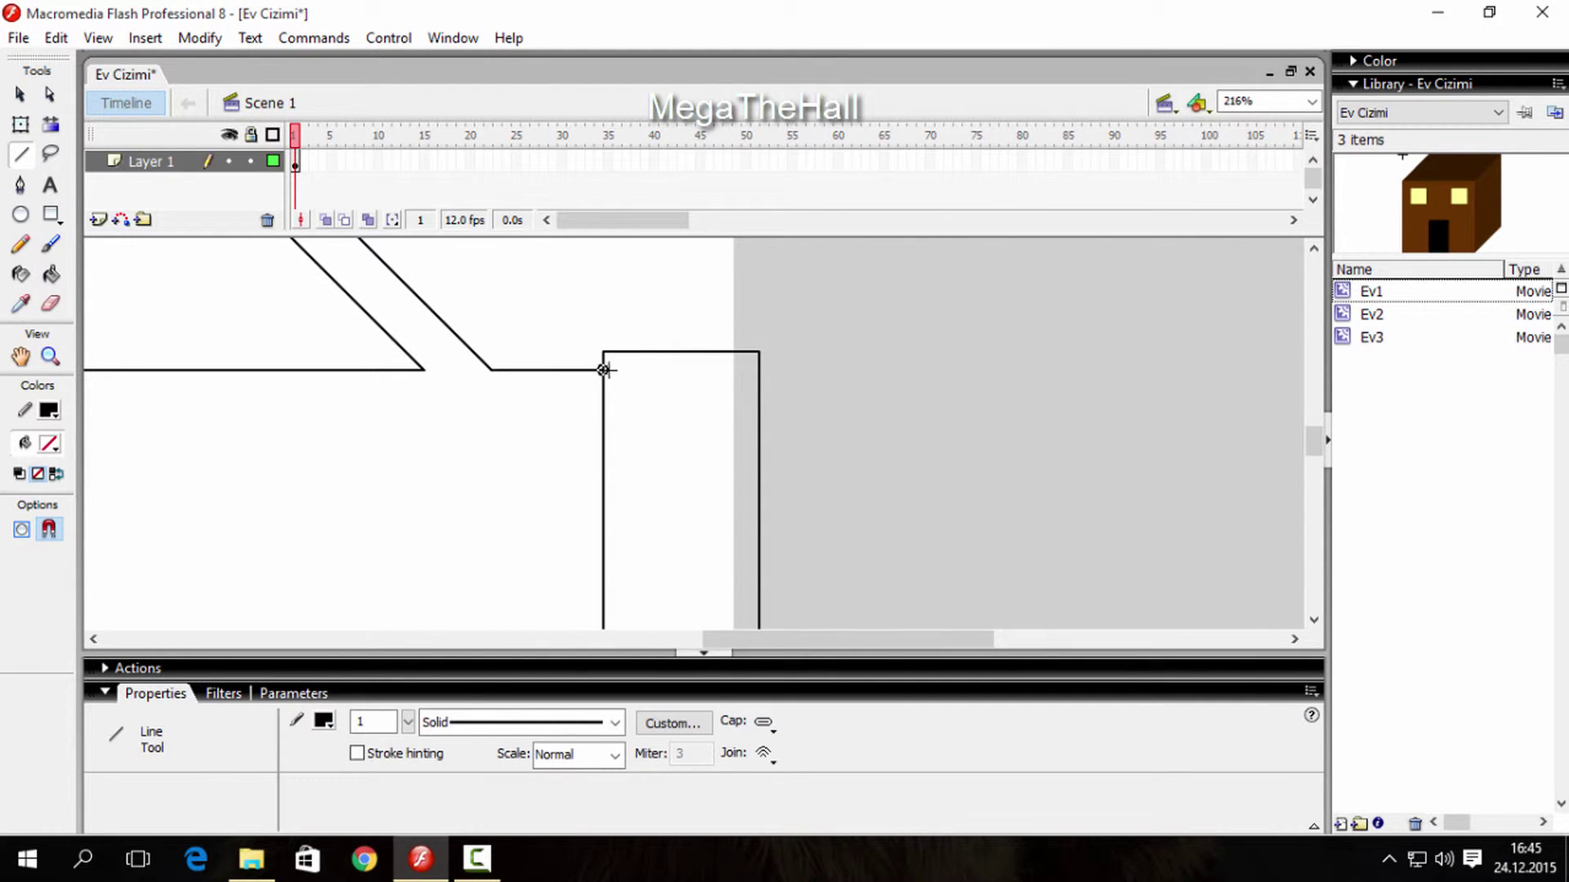
drag(604, 371, 845, 370)
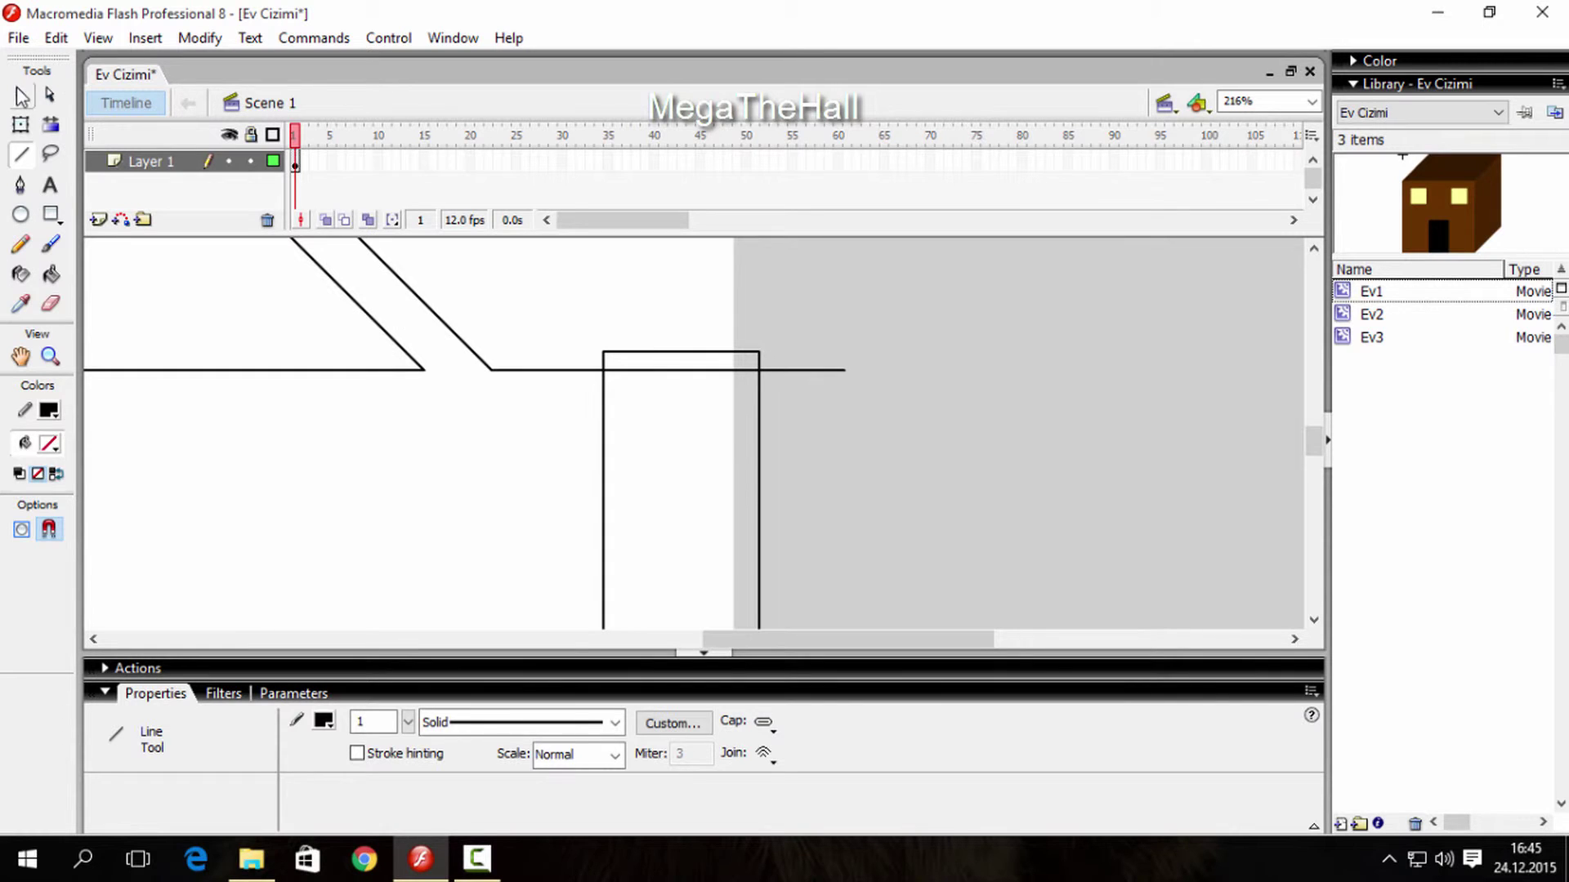
Step: Delete the added right rectangle's protruding top edge and the short piece of its right side above the body's top line
click(23, 97)
click(623, 353)
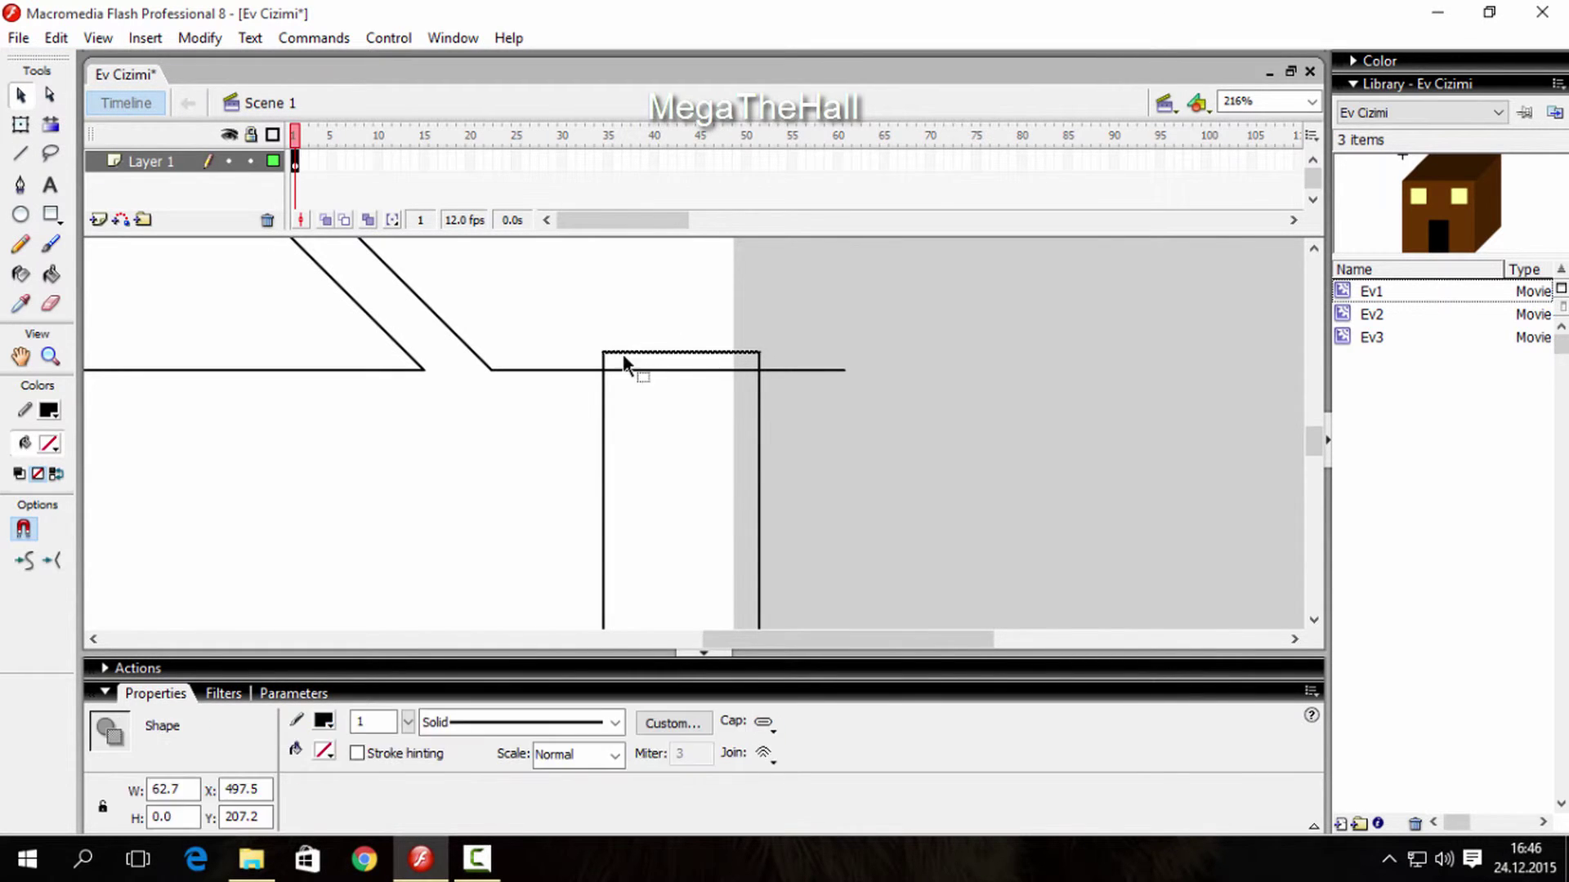
key(Delete)
click(759, 361)
key(Delete)
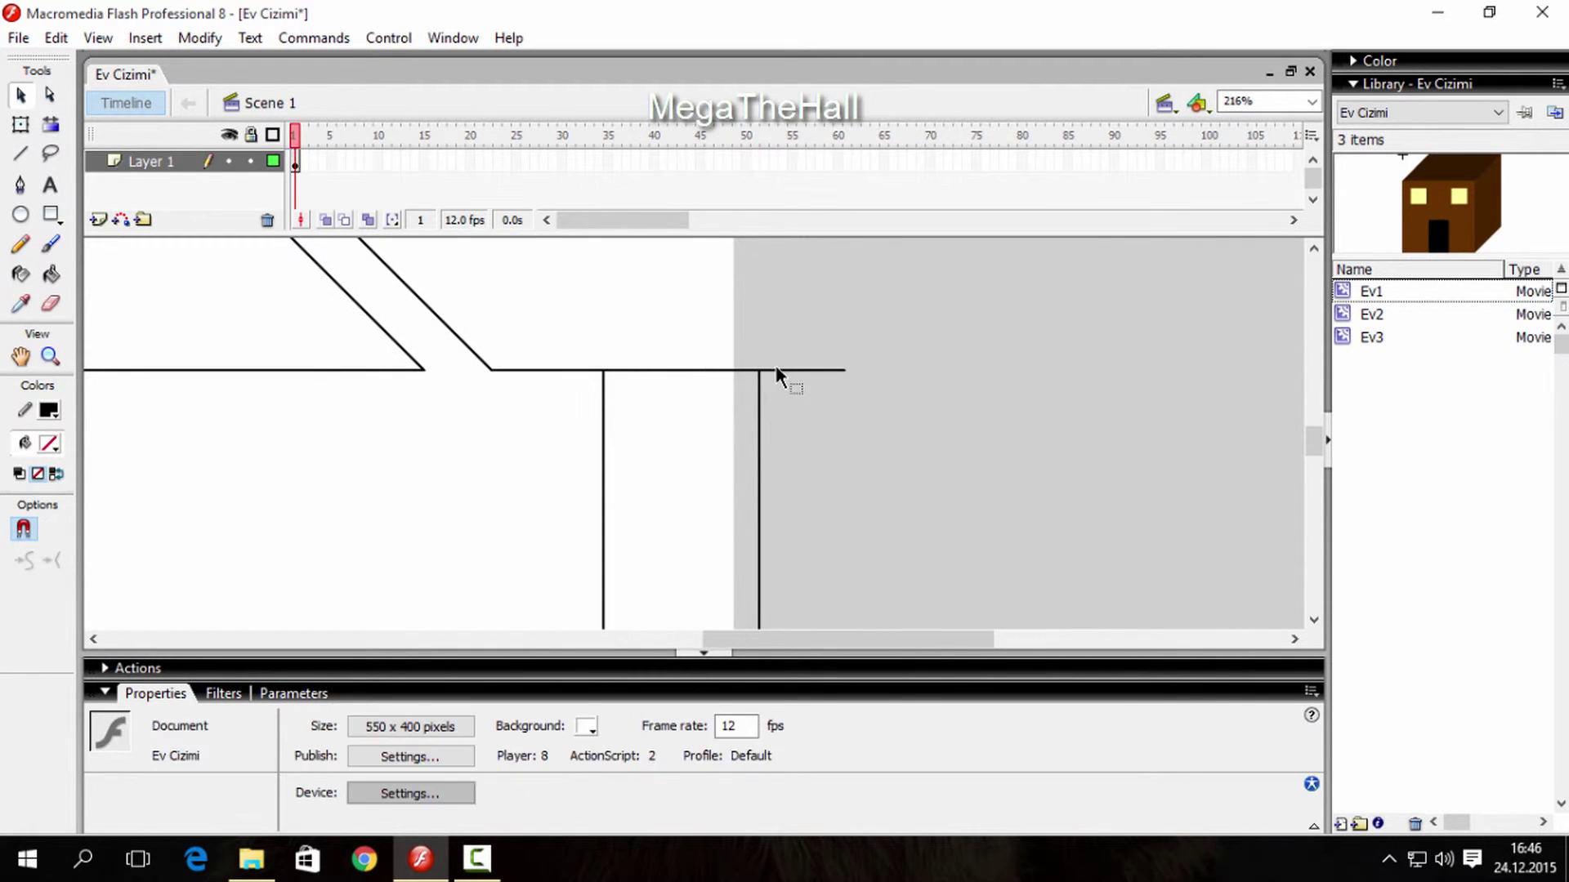
Step: Delete the top line's overshoot past the right end and the vertical divider between the added section and the body
click(777, 366)
key(Delete)
click(604, 413)
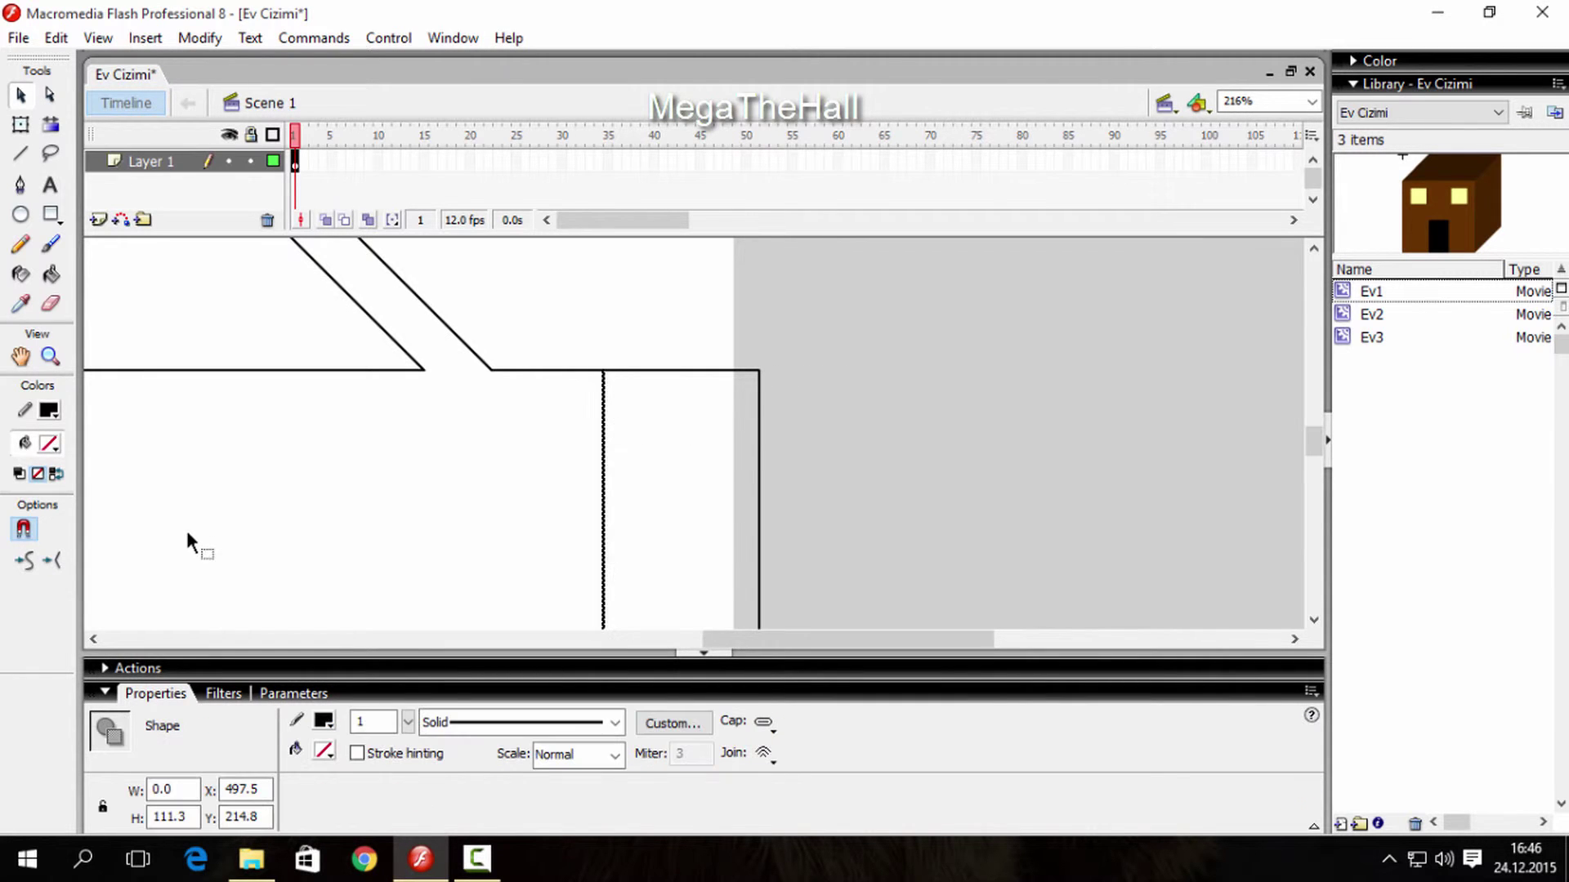
key(Delete)
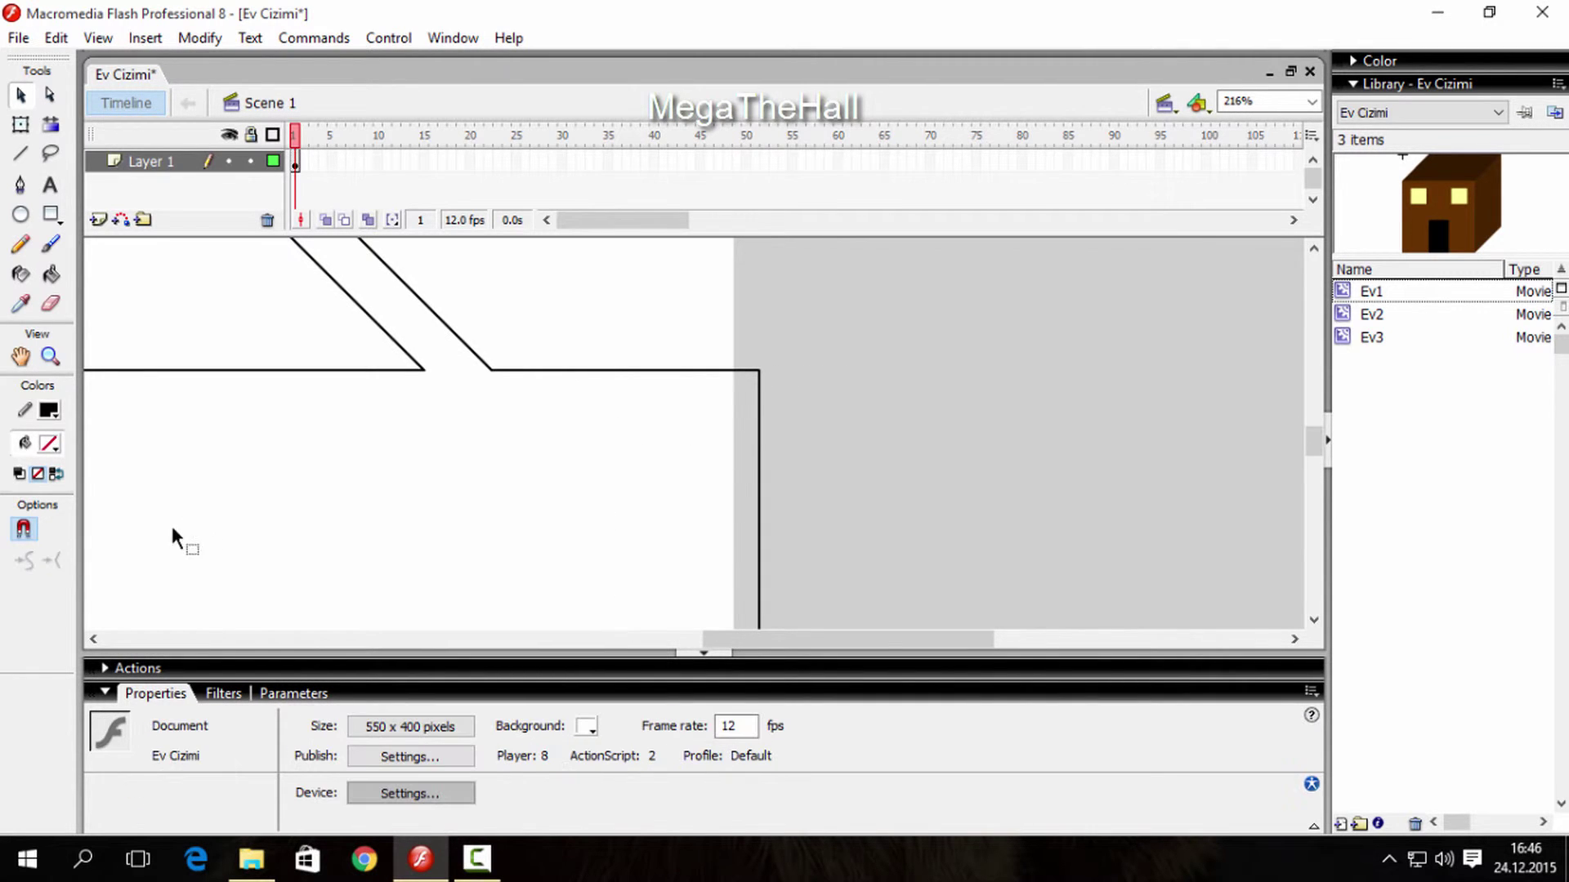
Step: Draw a wheel of two concentric unfilled circles, about 124 px across, below the left part of the car body
click(50, 357)
alt+click(508, 428)
alt+click(508, 428)
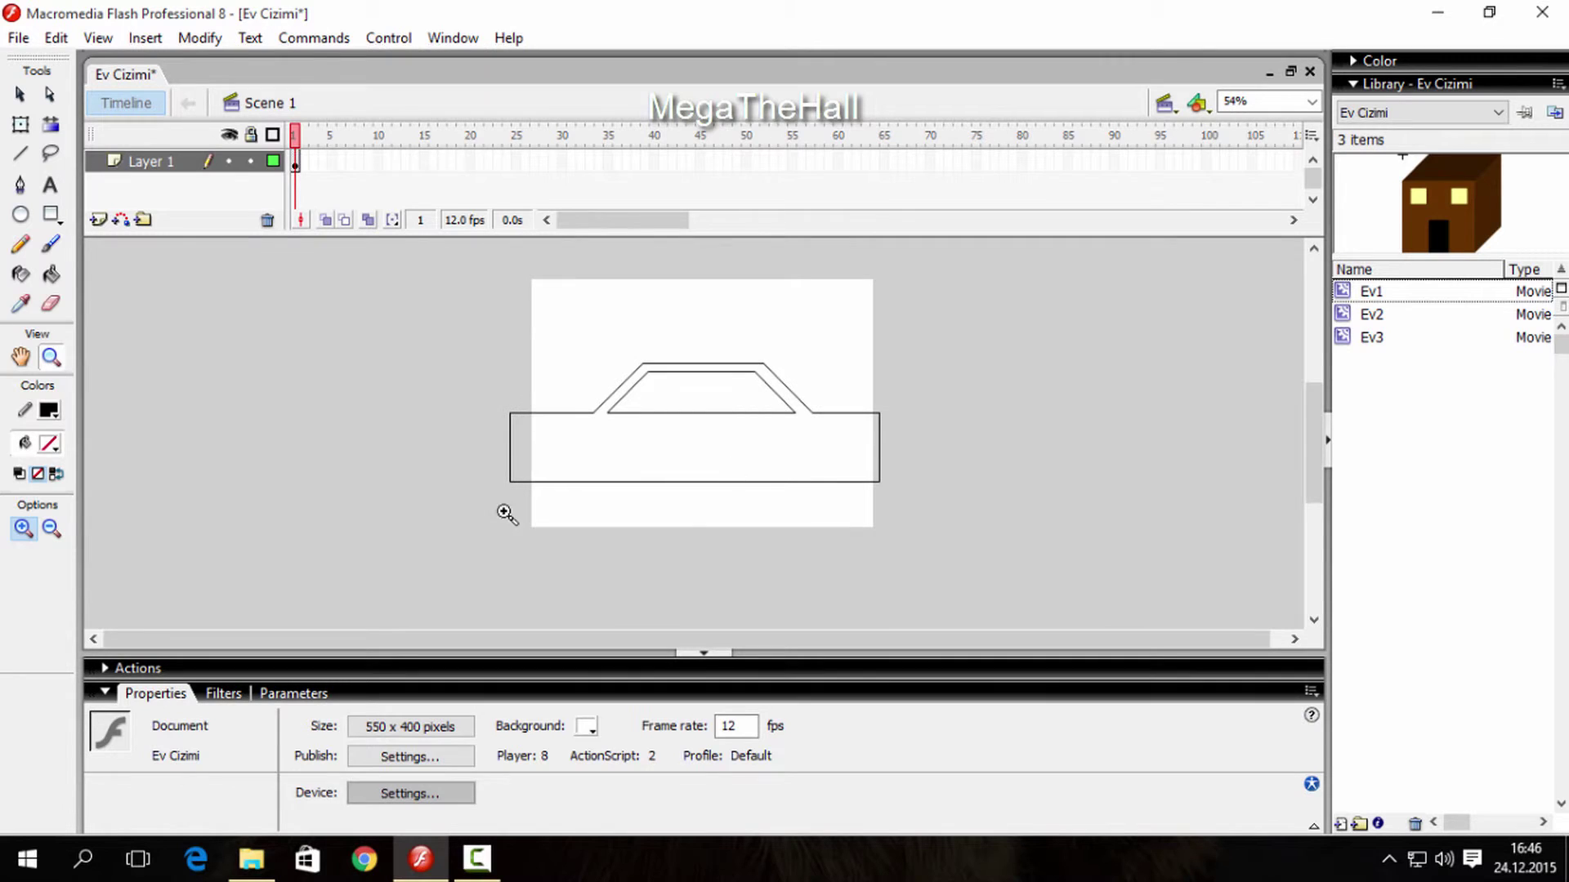
click(21, 215)
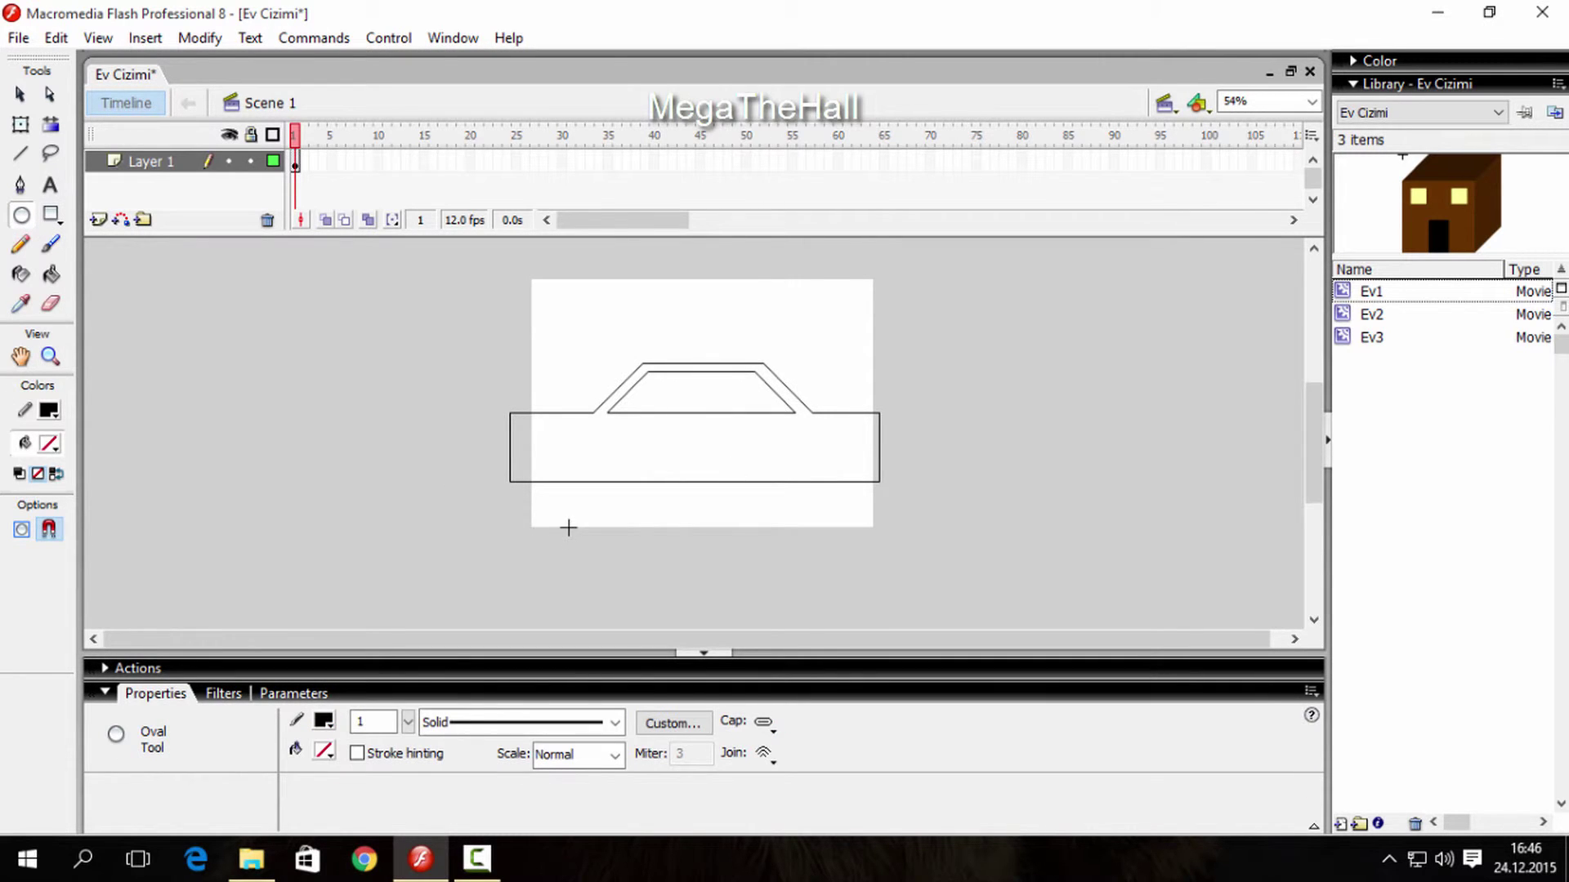
drag(569, 528, 645, 564)
drag(570, 528, 624, 595)
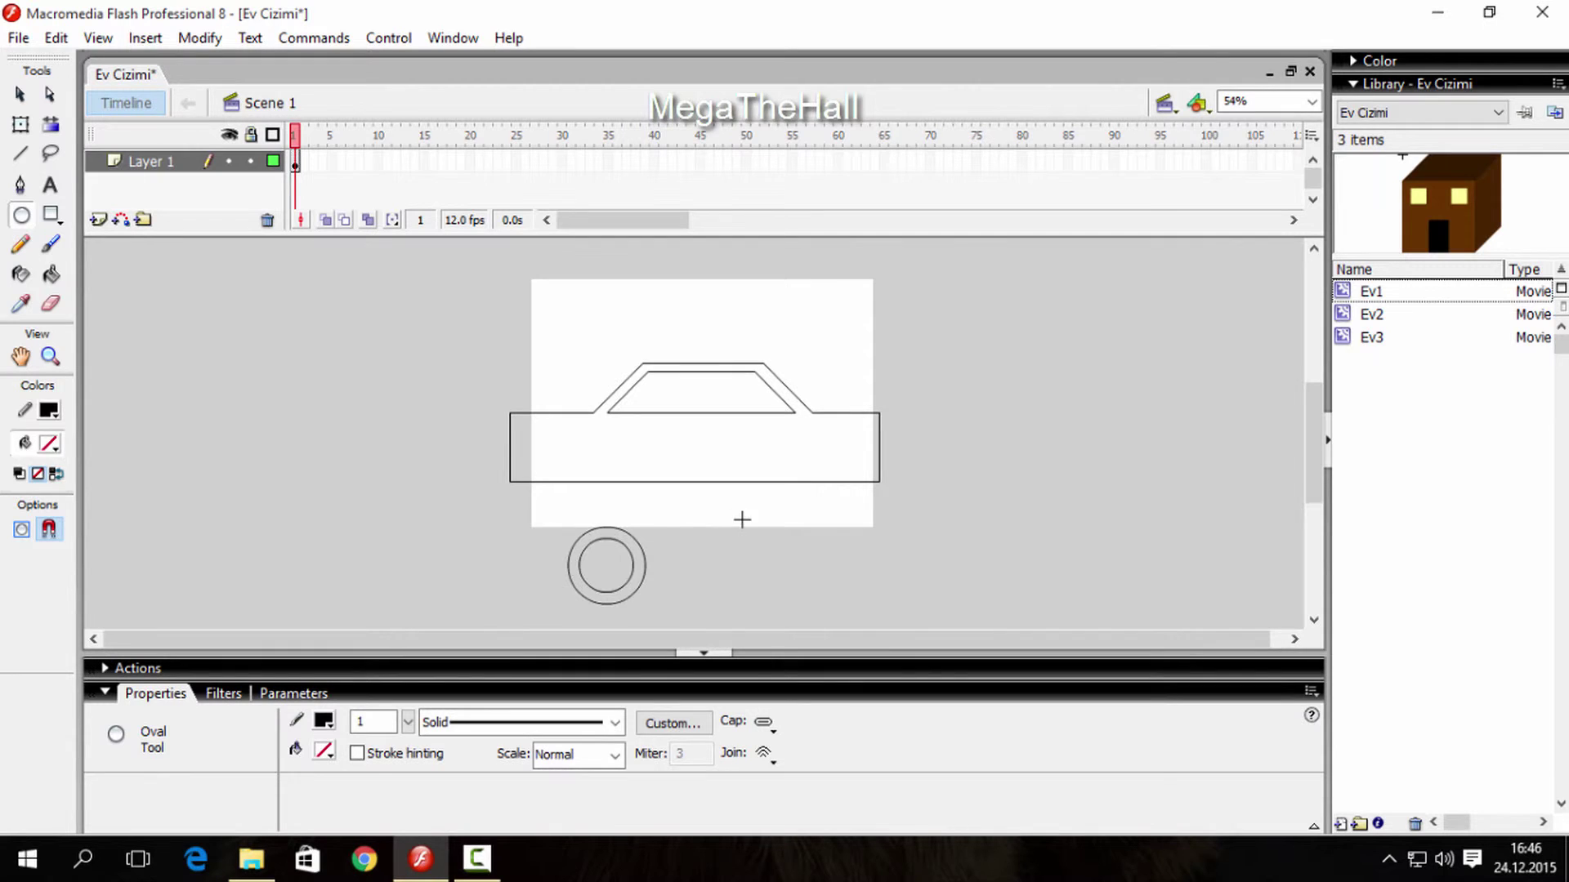
drag(742, 520, 812, 592)
drag(746, 515, 789, 580)
key(ctrl+z)
key(ctrl+z)
Step: Try to draw a second wheel of two concentric circles below the body's right part, and delete it completely
drag(731, 532, 807, 605)
drag(741, 539, 796, 594)
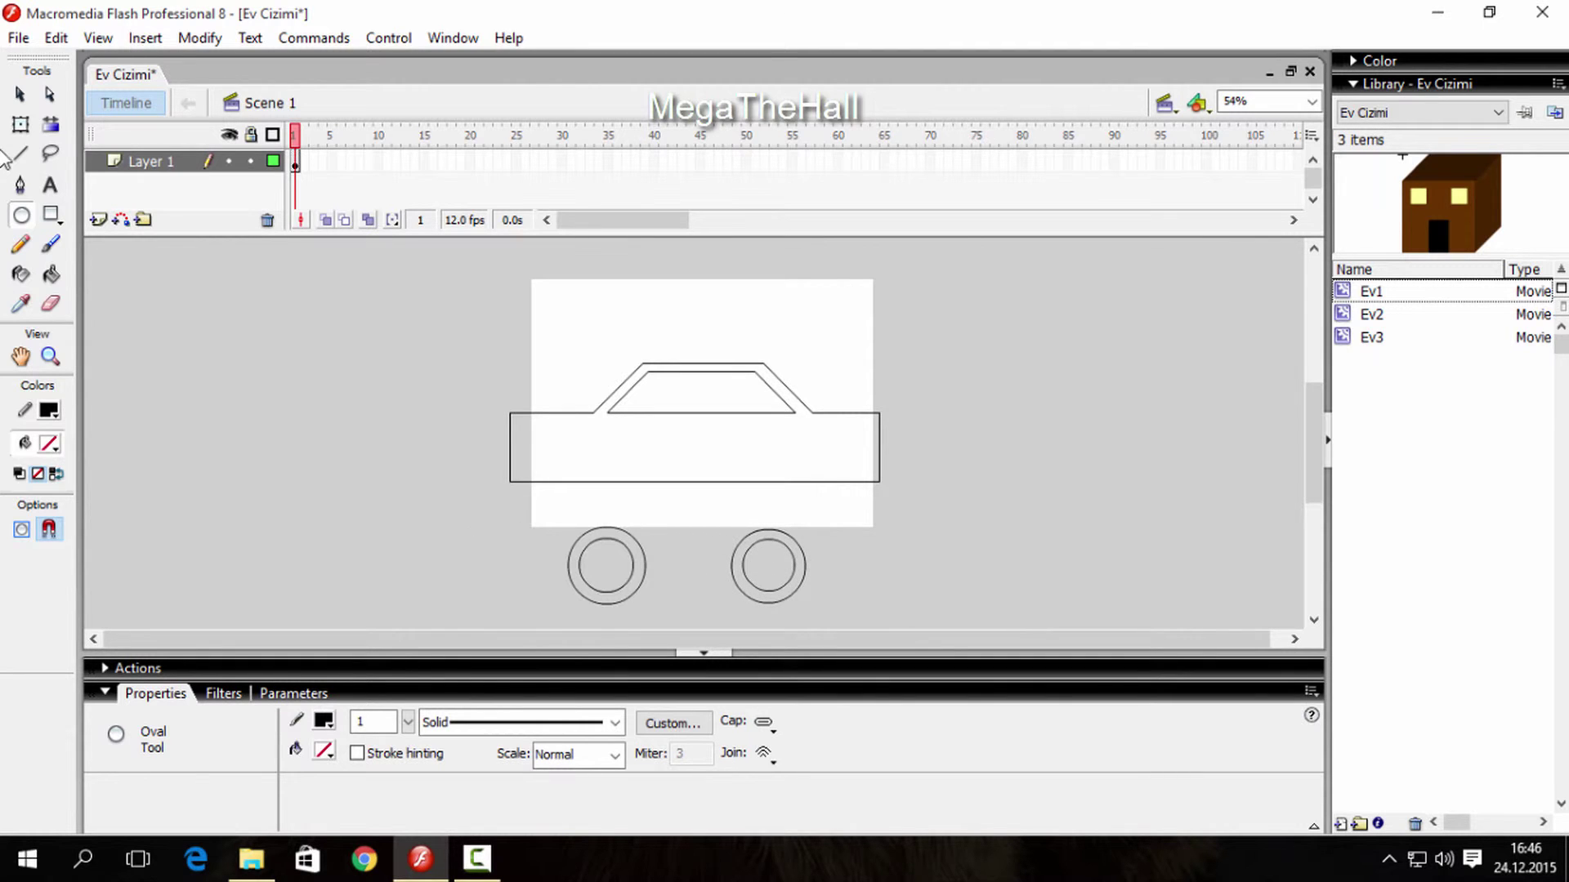
click(21, 95)
drag(882, 531, 690, 626)
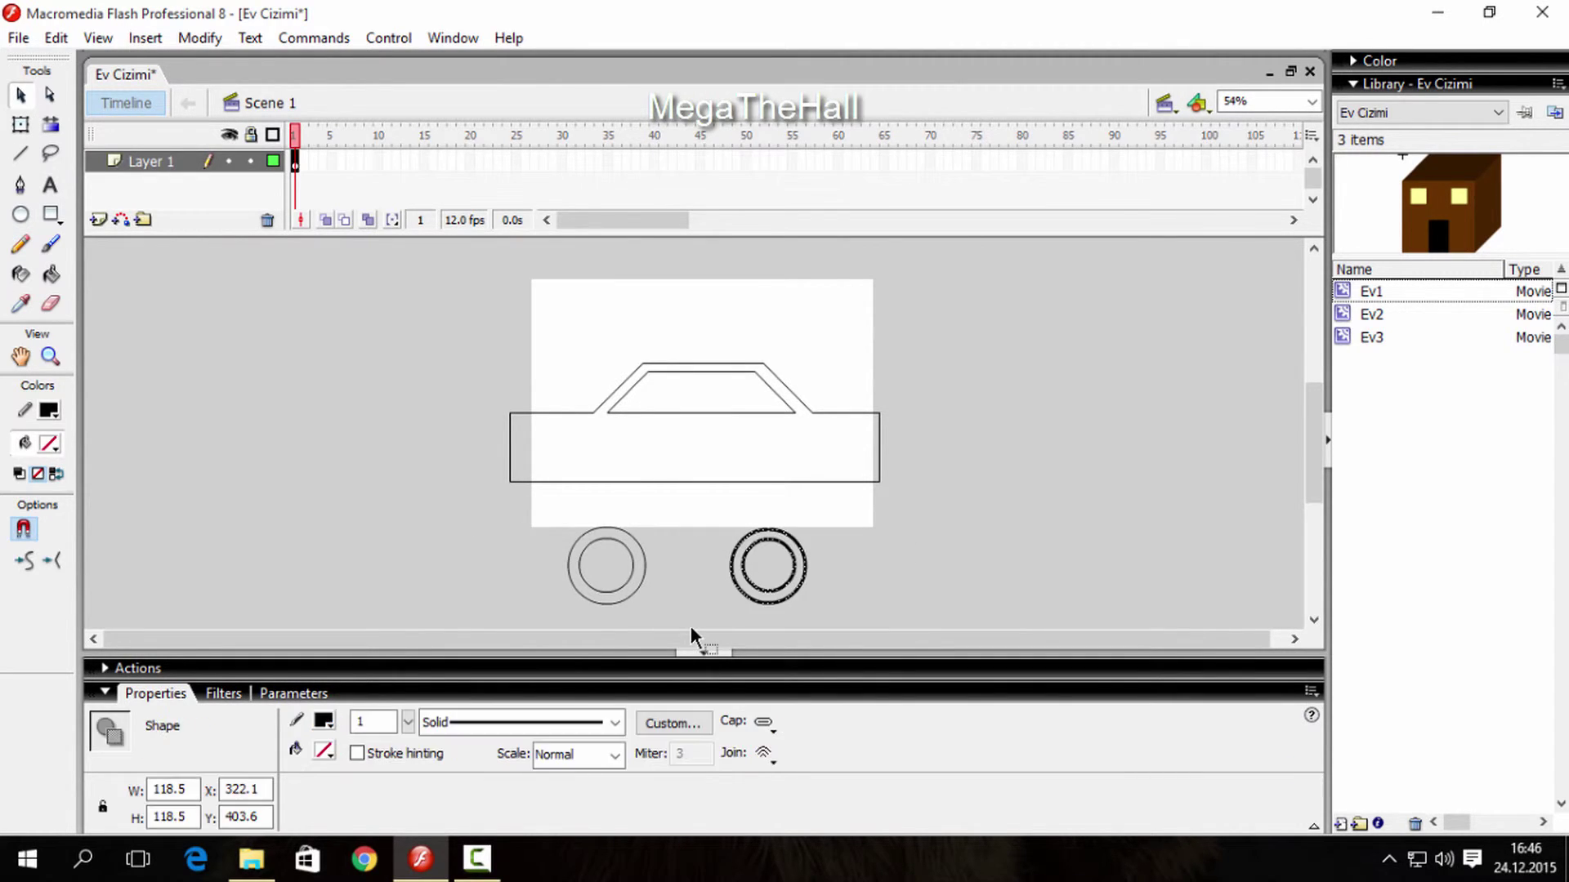
key(Delete)
drag(830, 507, 727, 557)
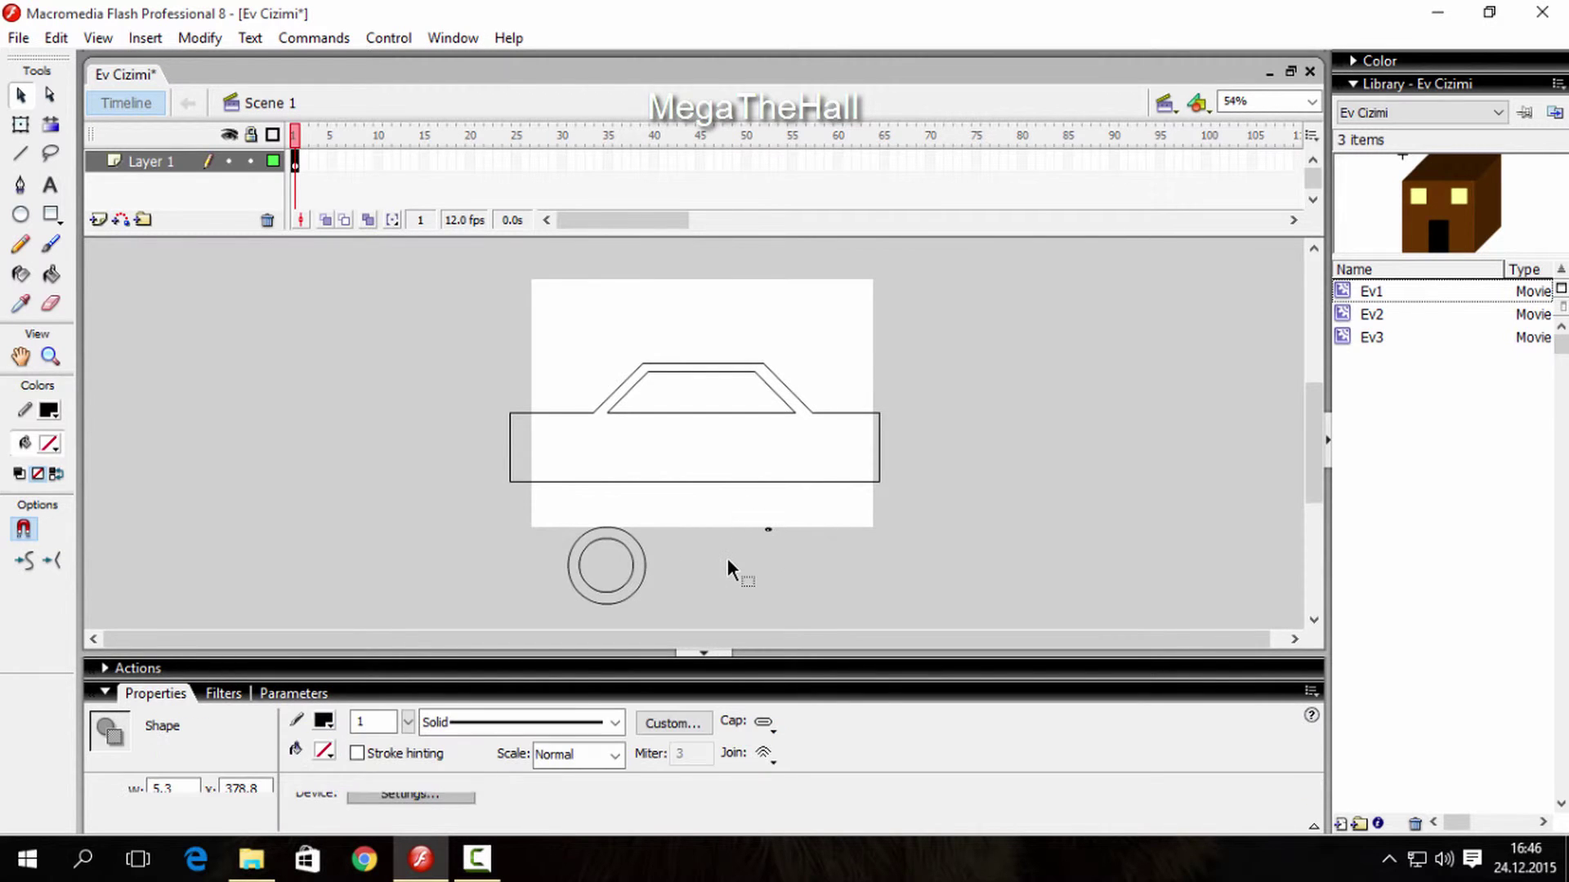
key(Delete)
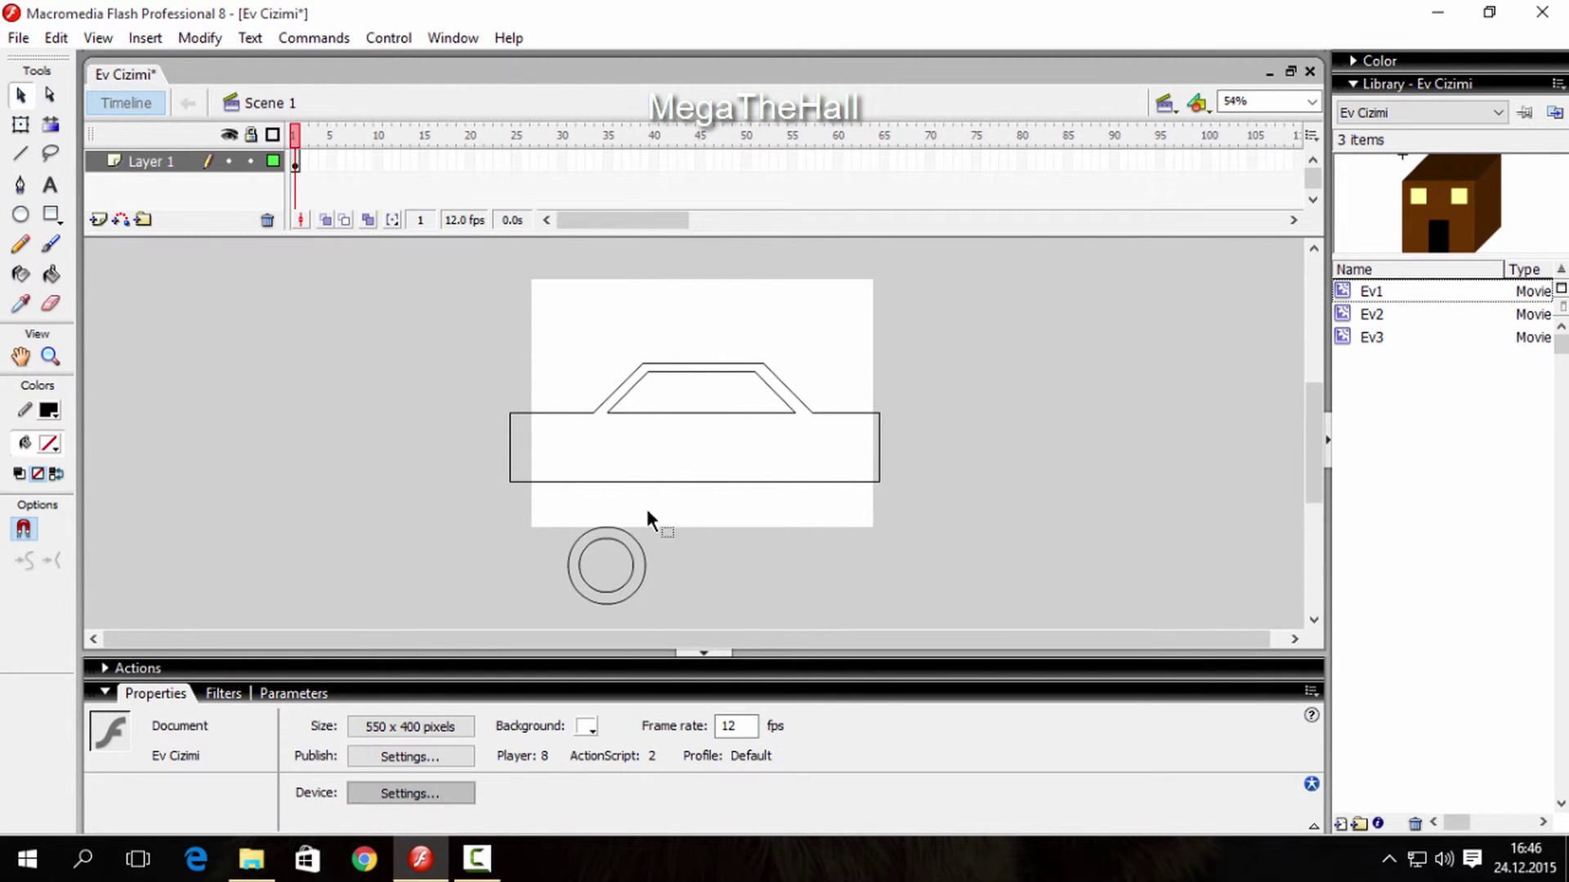
Step: Place copies of the whole double-circle wheel centred on the body's bottom edge near its left and right ends
drag(569, 608, 569, 609)
drag(675, 503, 523, 614)
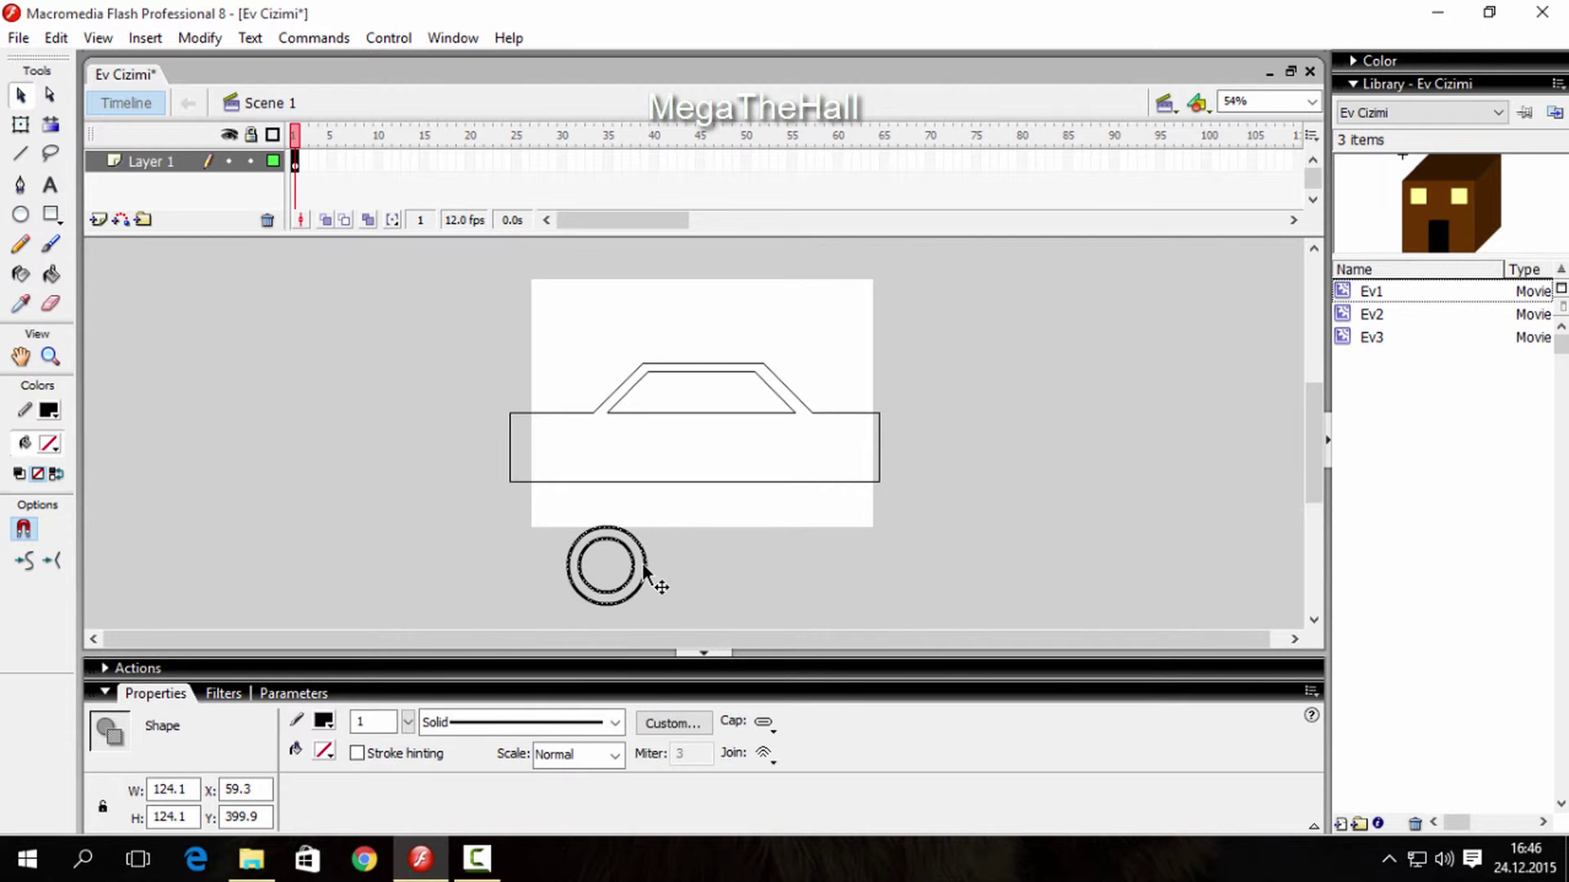
drag(643, 567, 607, 480)
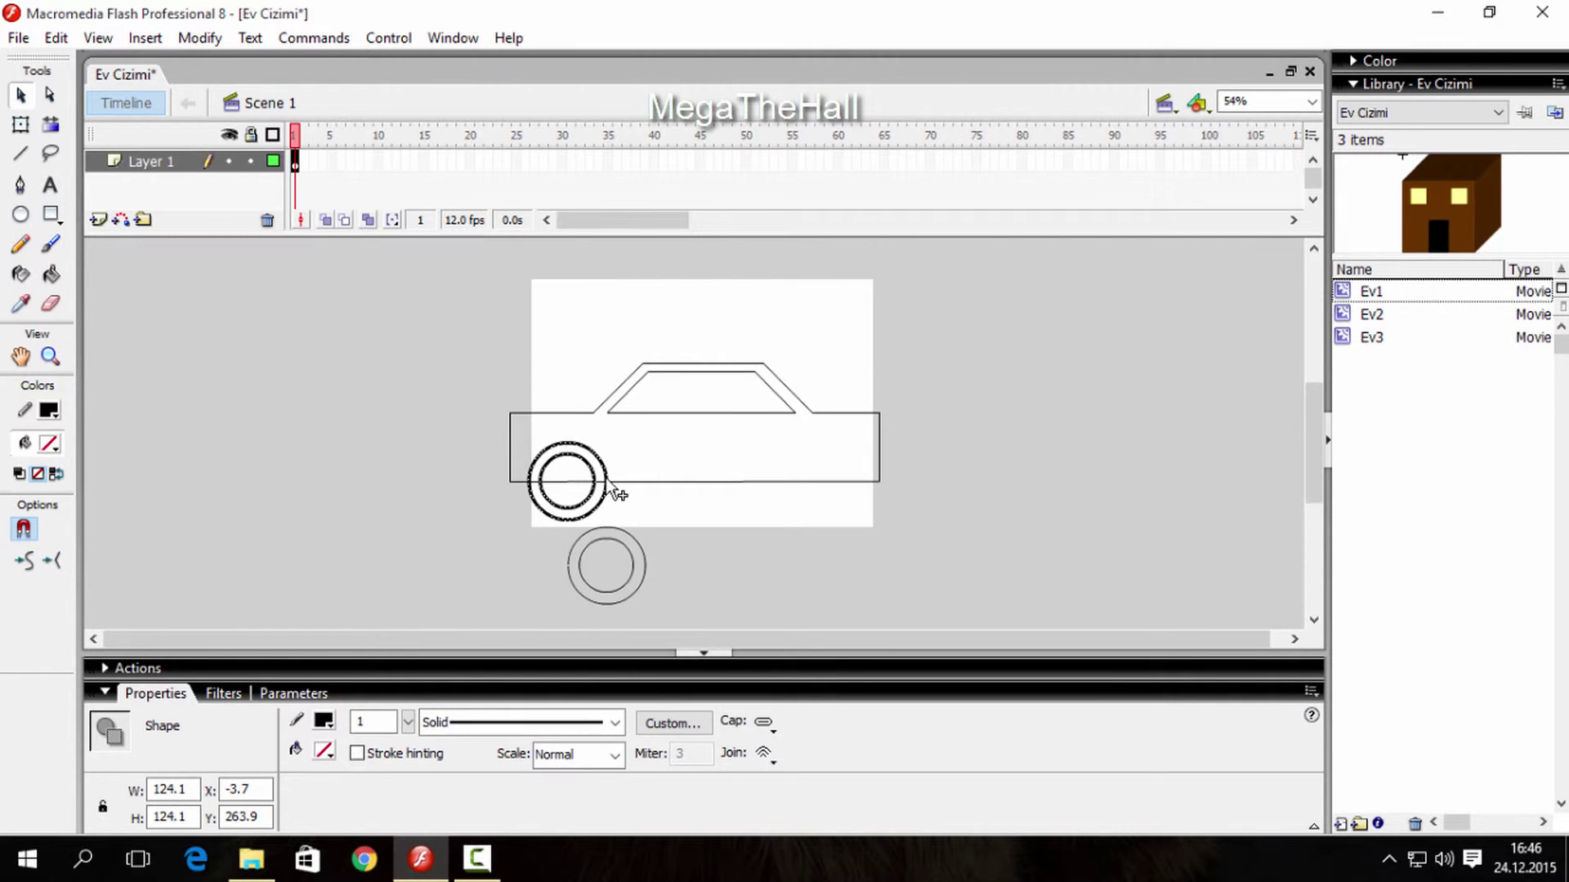
drag(615, 490, 864, 488)
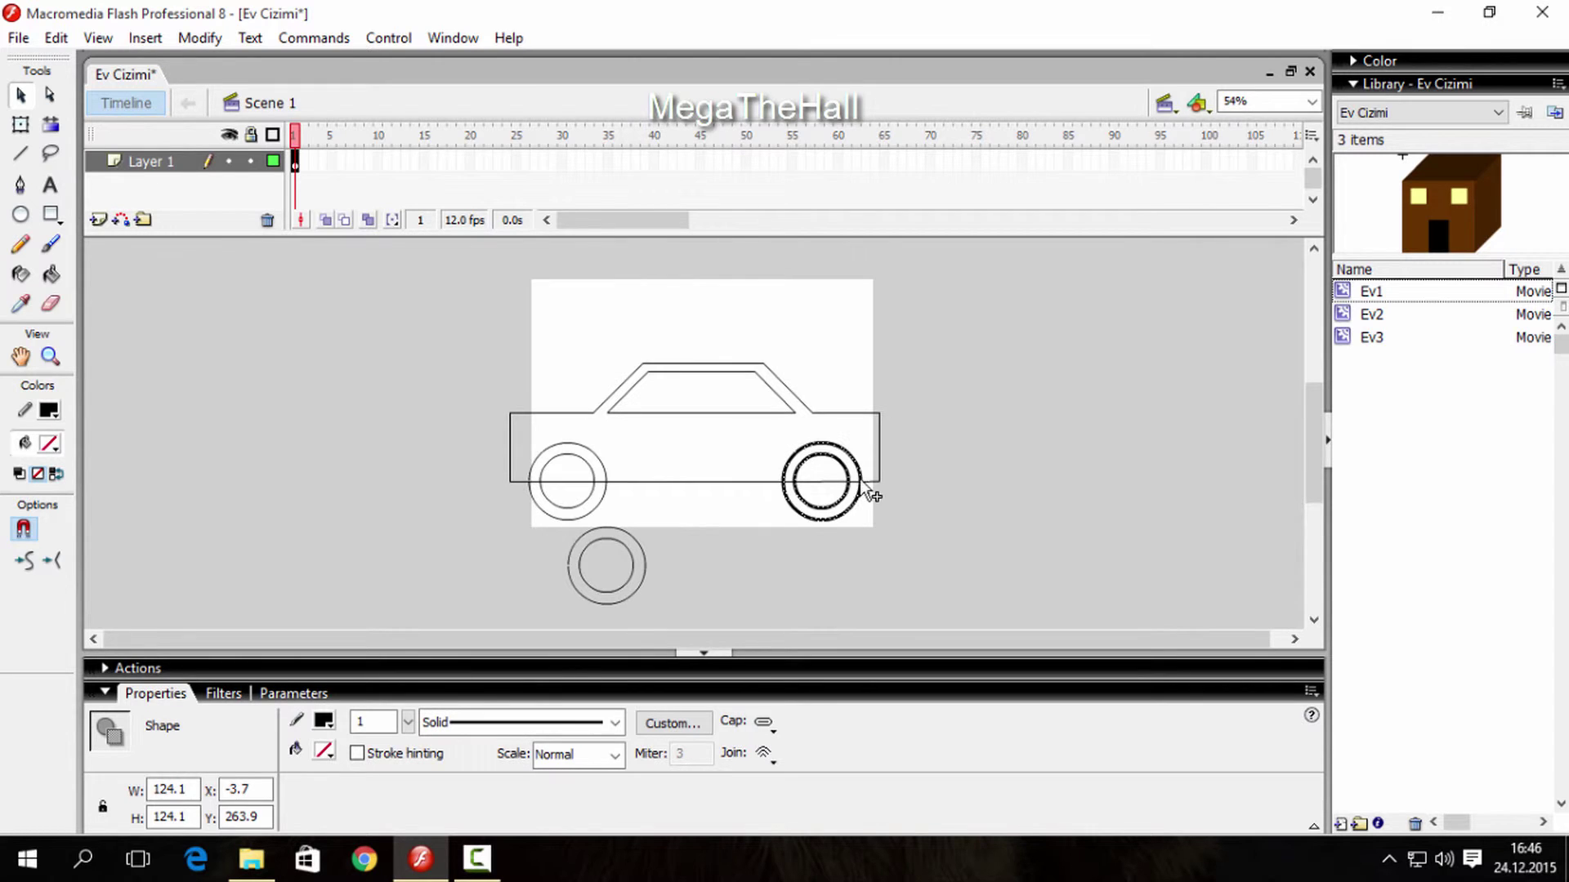
Step: Delete the two original circles below the car and the body's bottom-edge segments inside the two placed wheels
click(921, 521)
click(643, 557)
key(Delete)
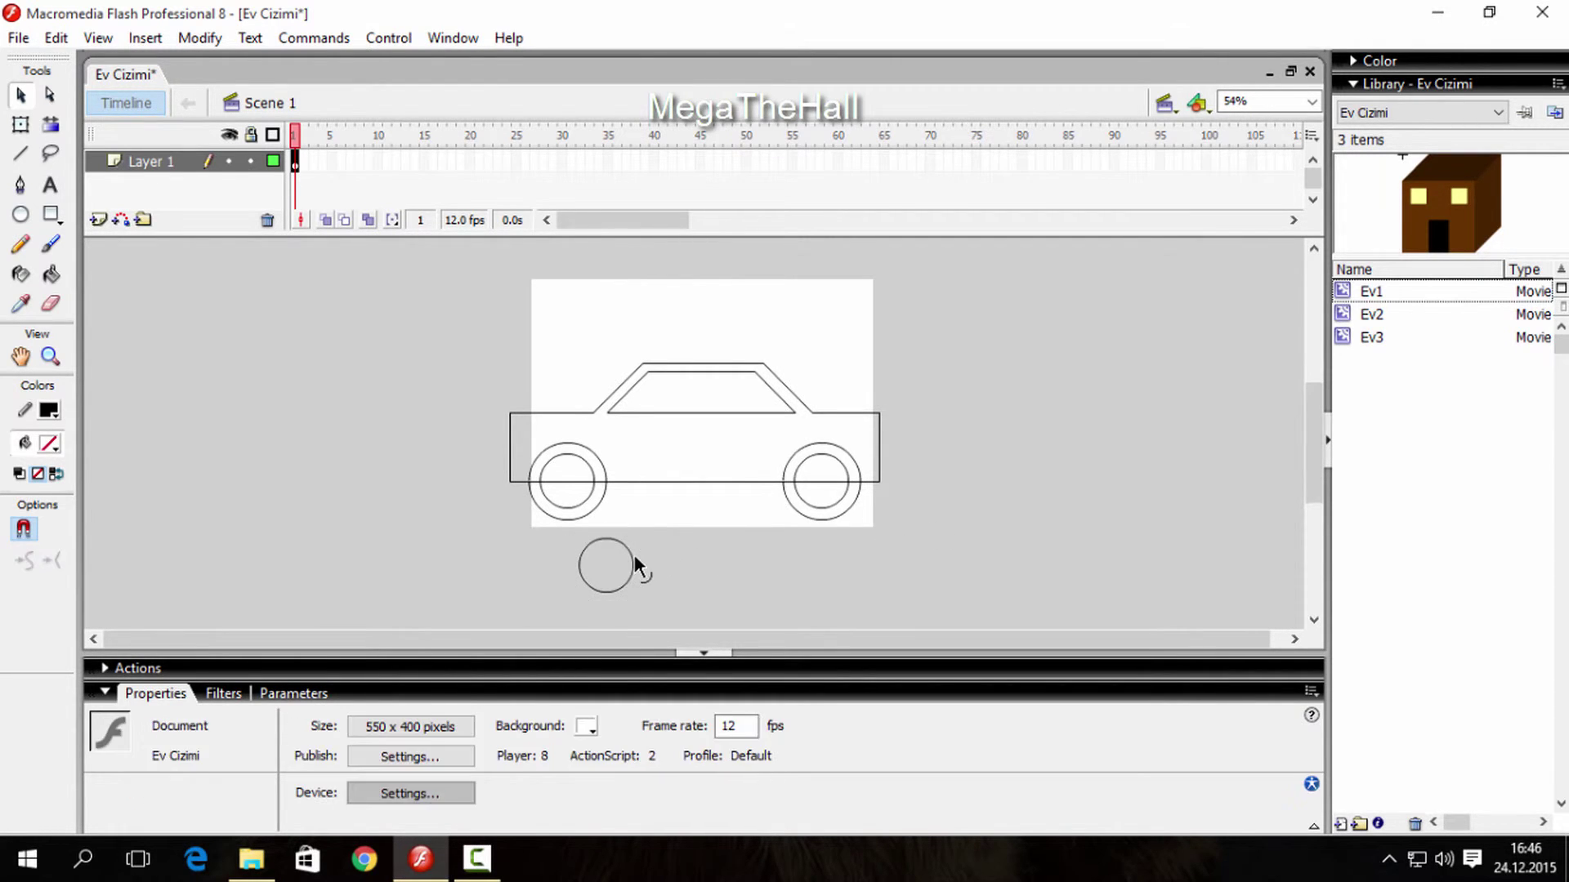
click(633, 558)
key(Delete)
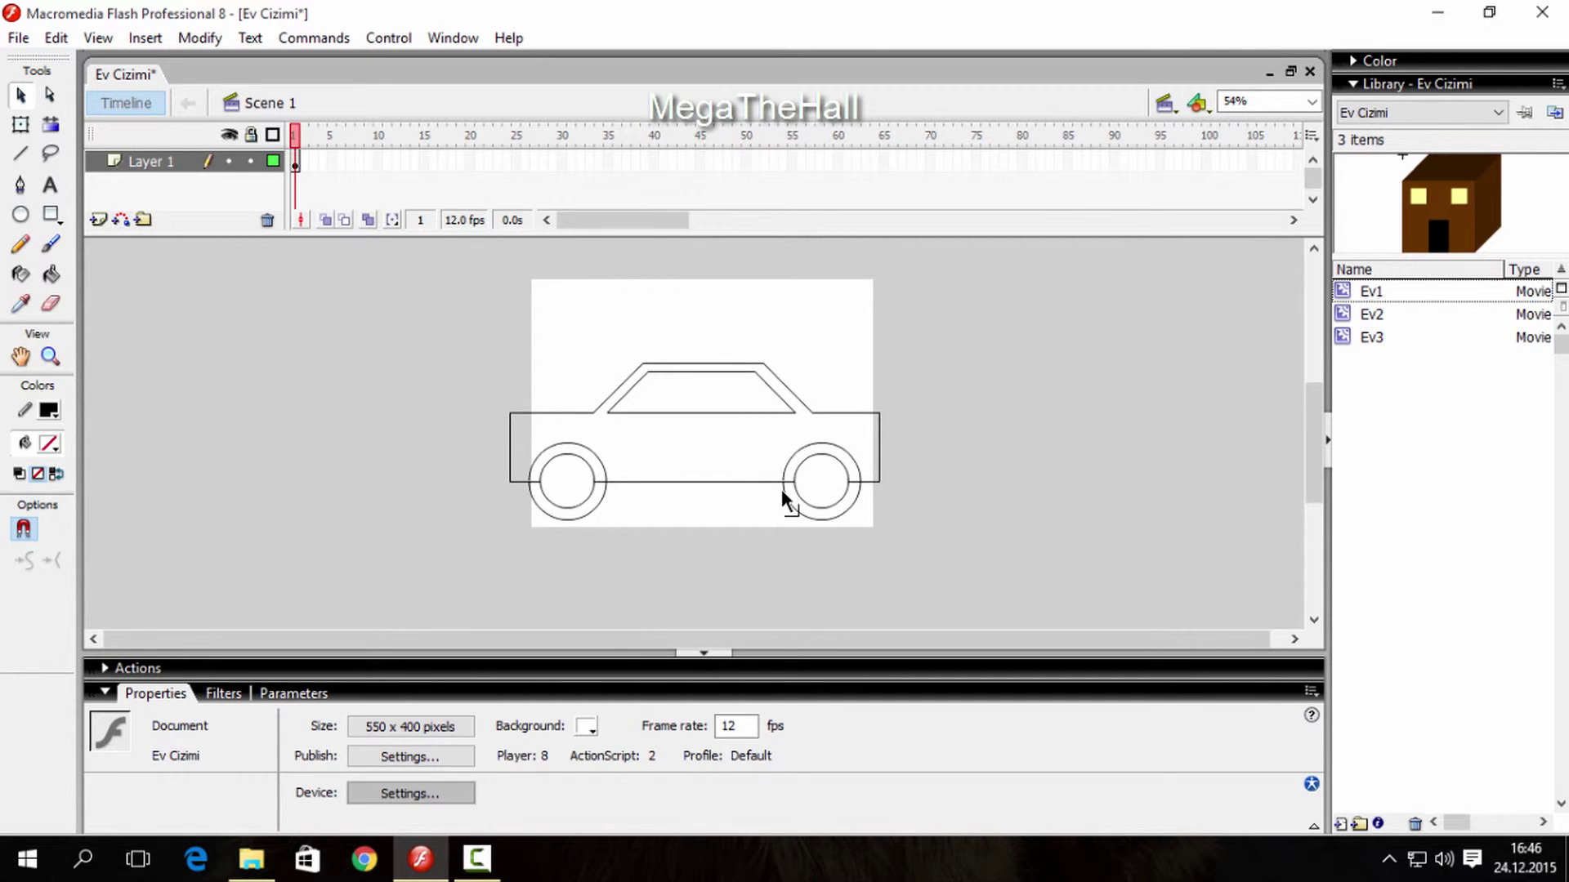
Step: Delete the lower halves of both wheels' outer circles so that only wheel arches remain above the body's bottom edge
click(785, 491)
key(Delete)
click(601, 493)
key(Delete)
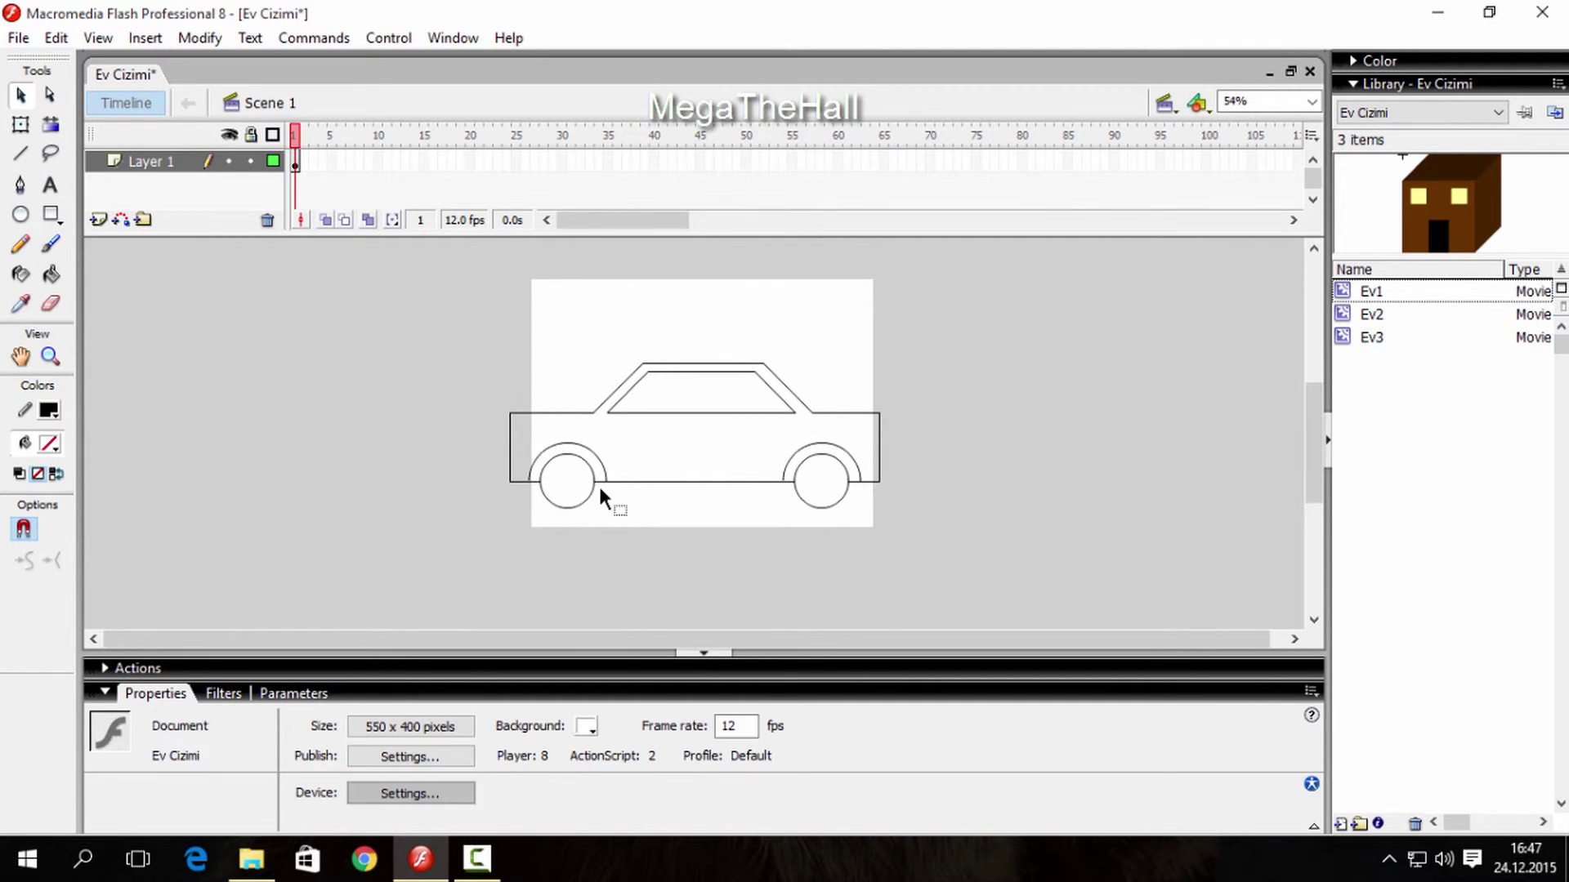
Step: Delete the short bottom-edge segment between the left wheel and the right end of its arch
click(561, 490)
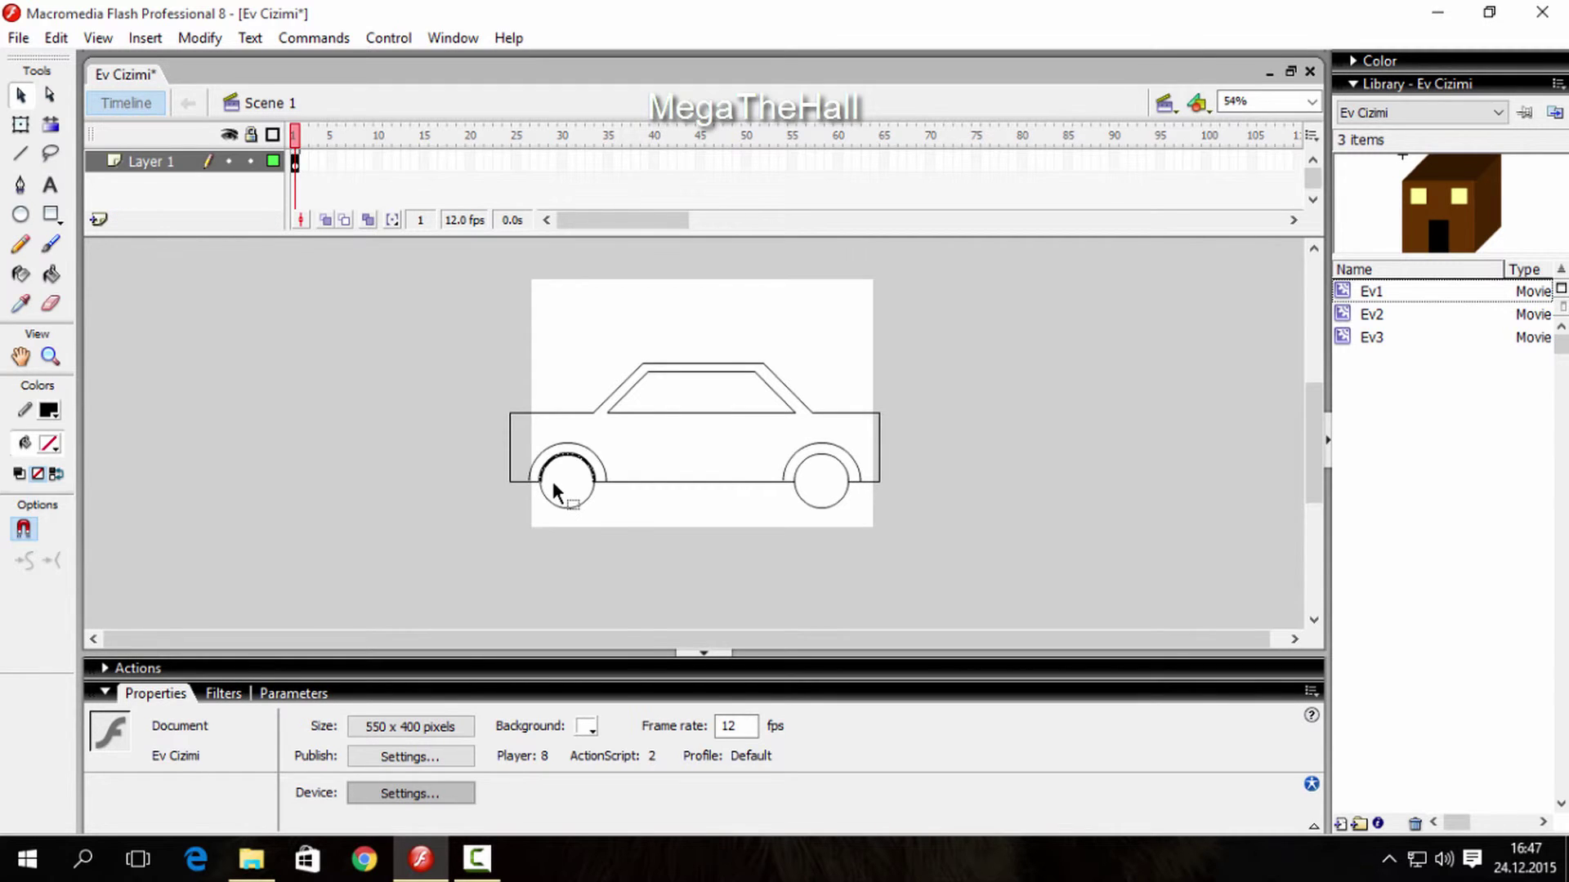
click(614, 505)
click(600, 485)
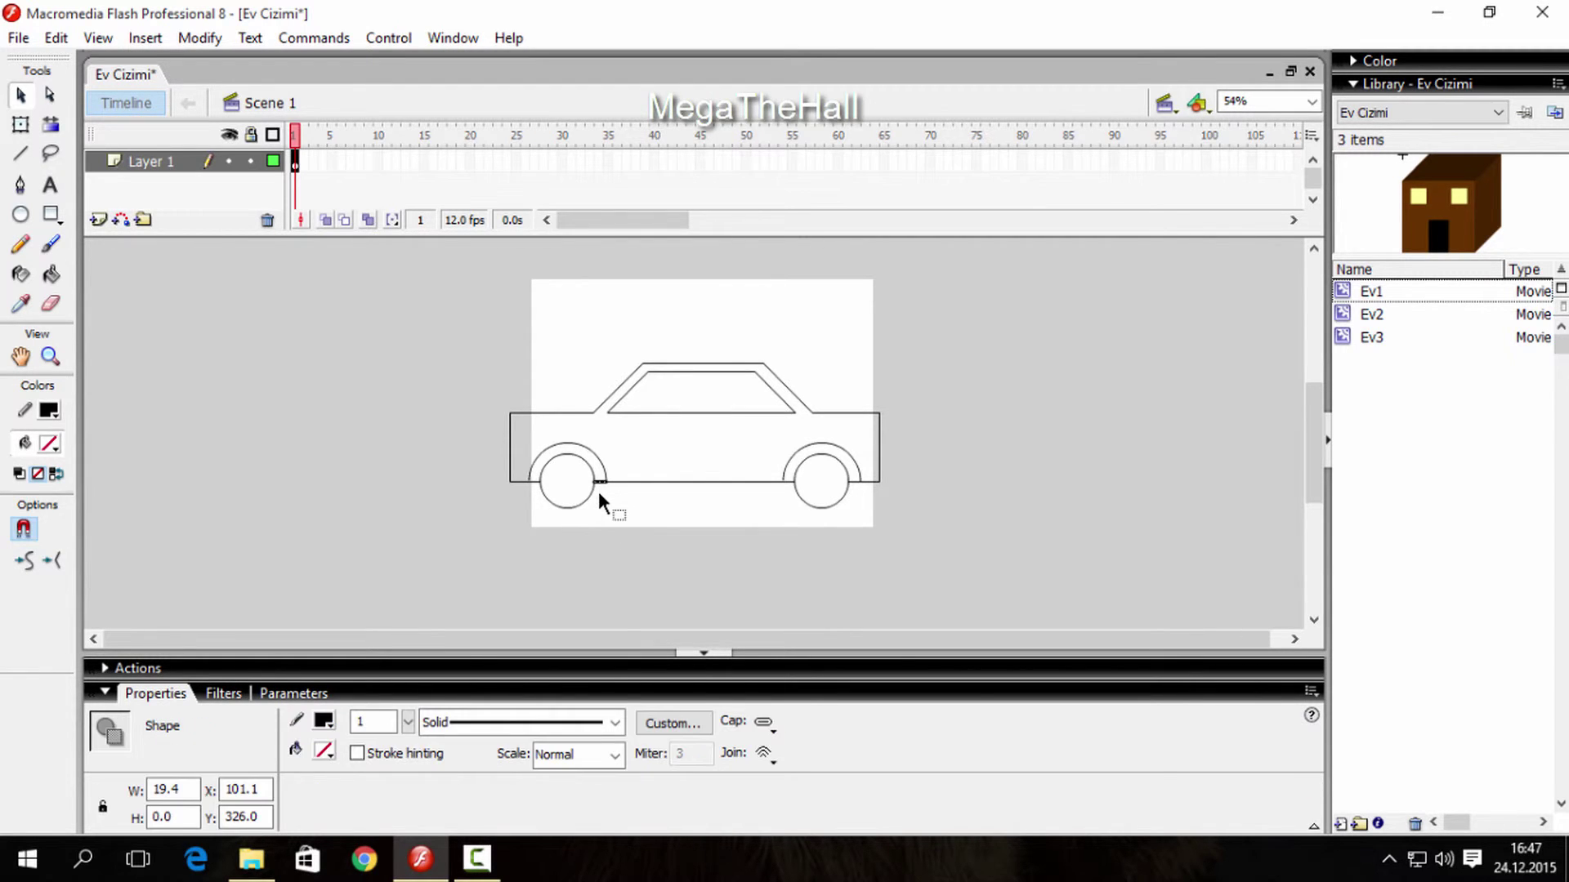
click(552, 492)
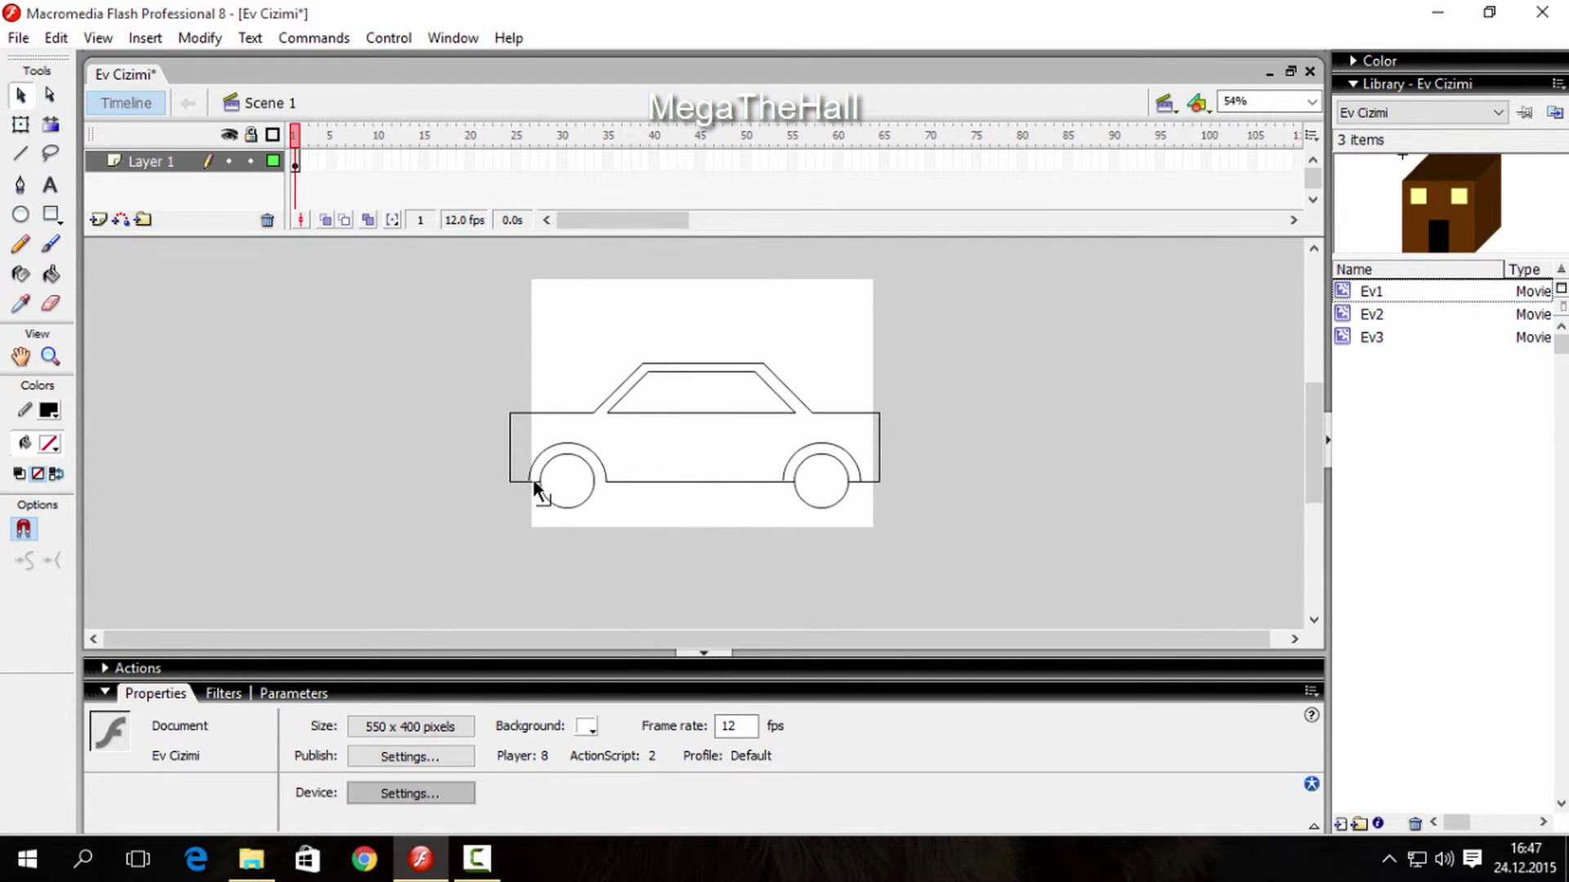
Step: Stretch the left end of the left wheel arch down past the body's bottom edge to close the gap
click(536, 482)
click(532, 488)
key(z)
drag(524, 482, 558, 455)
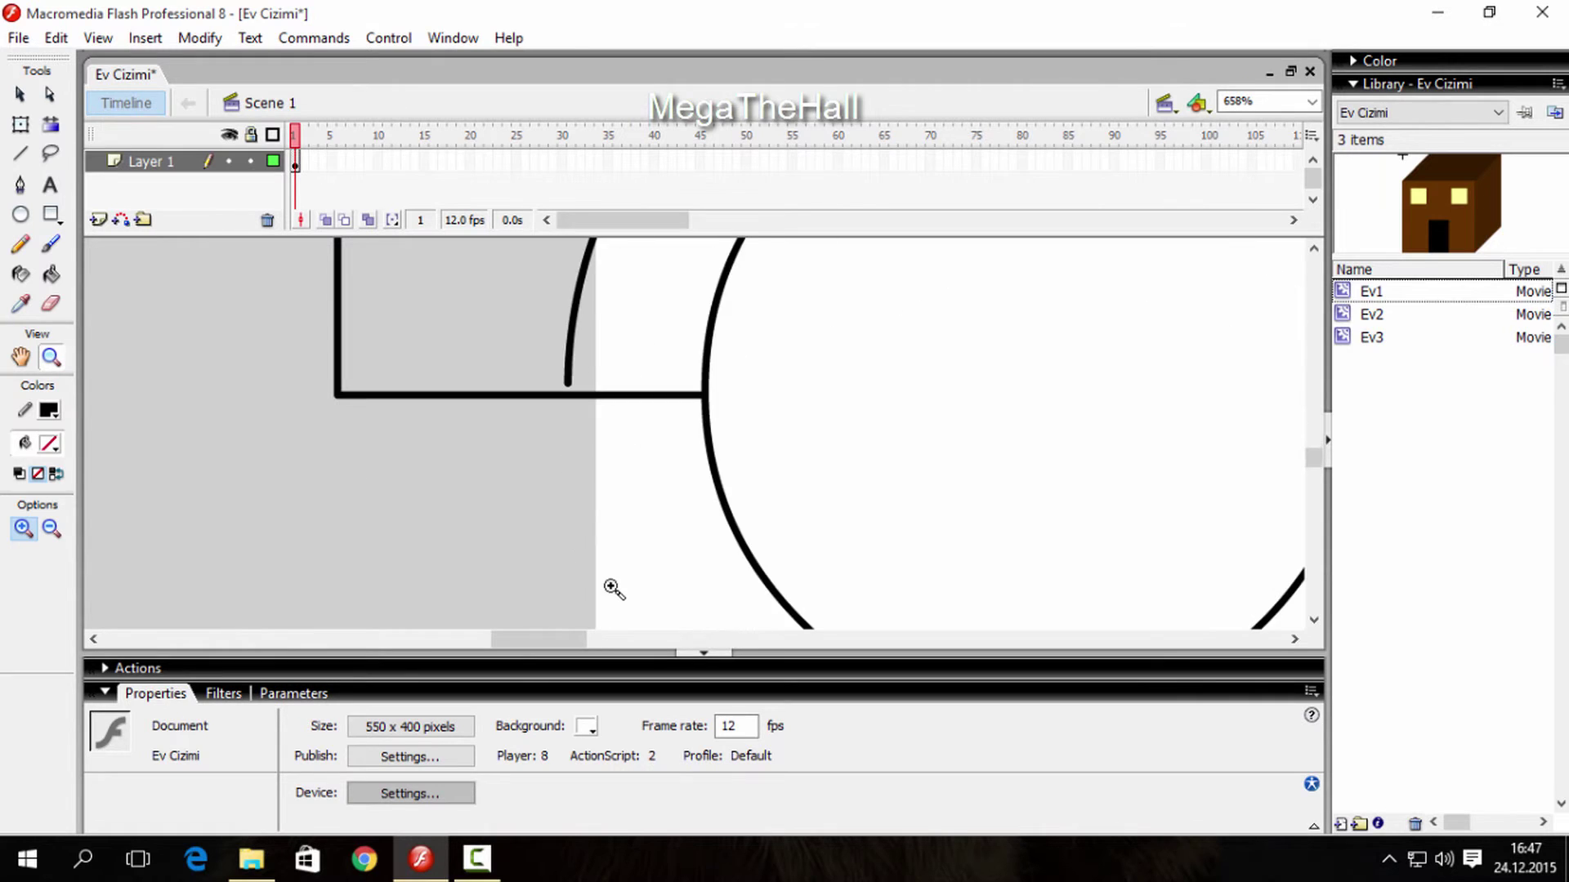
click(20, 97)
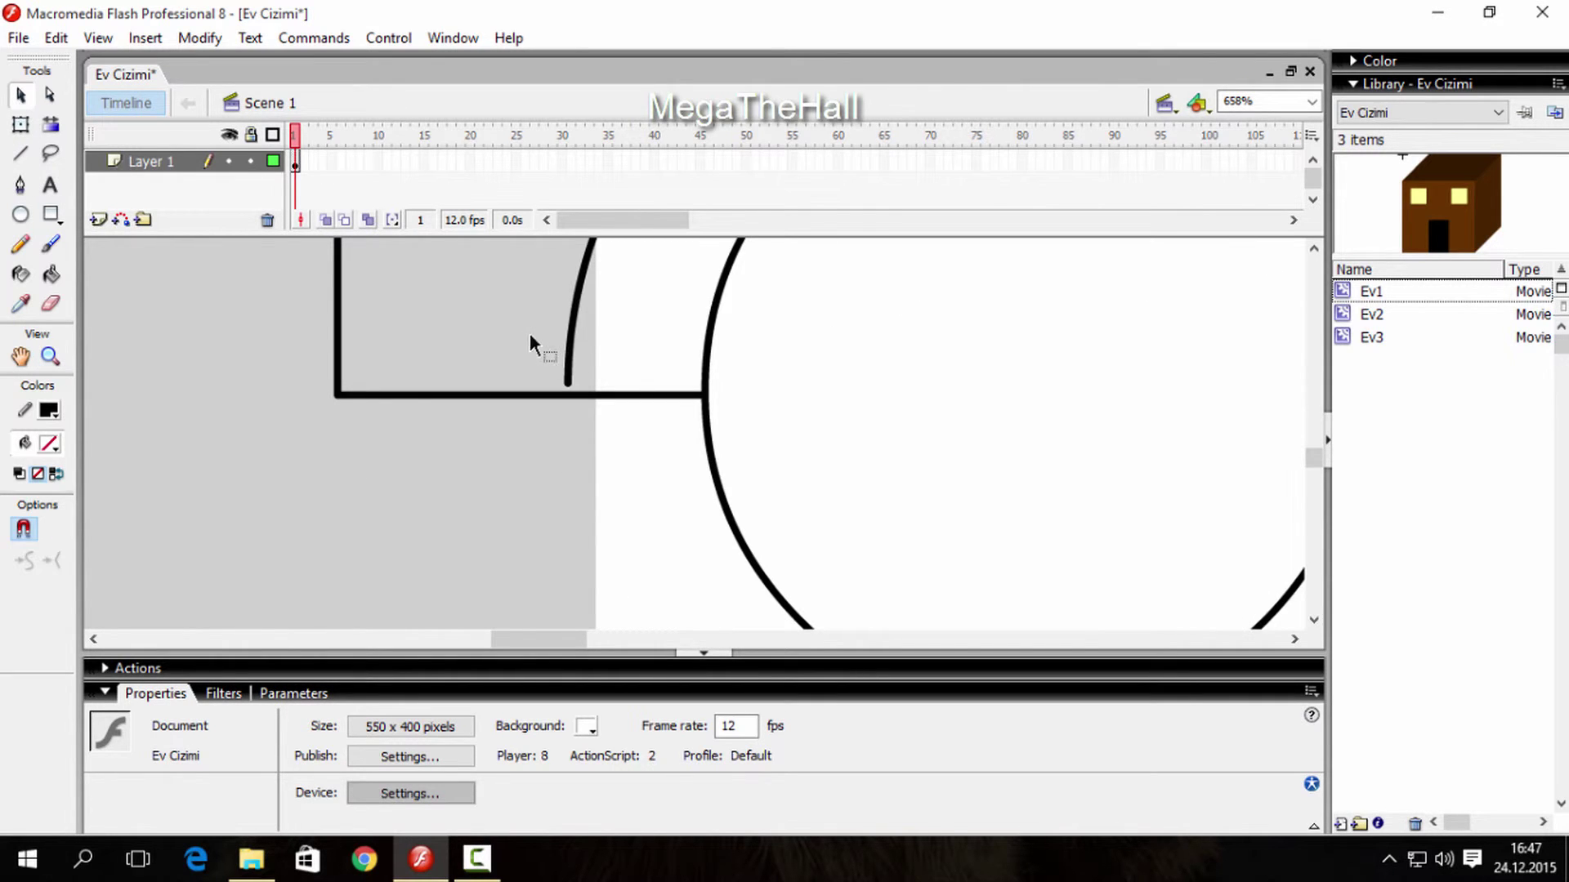
drag(568, 380, 569, 419)
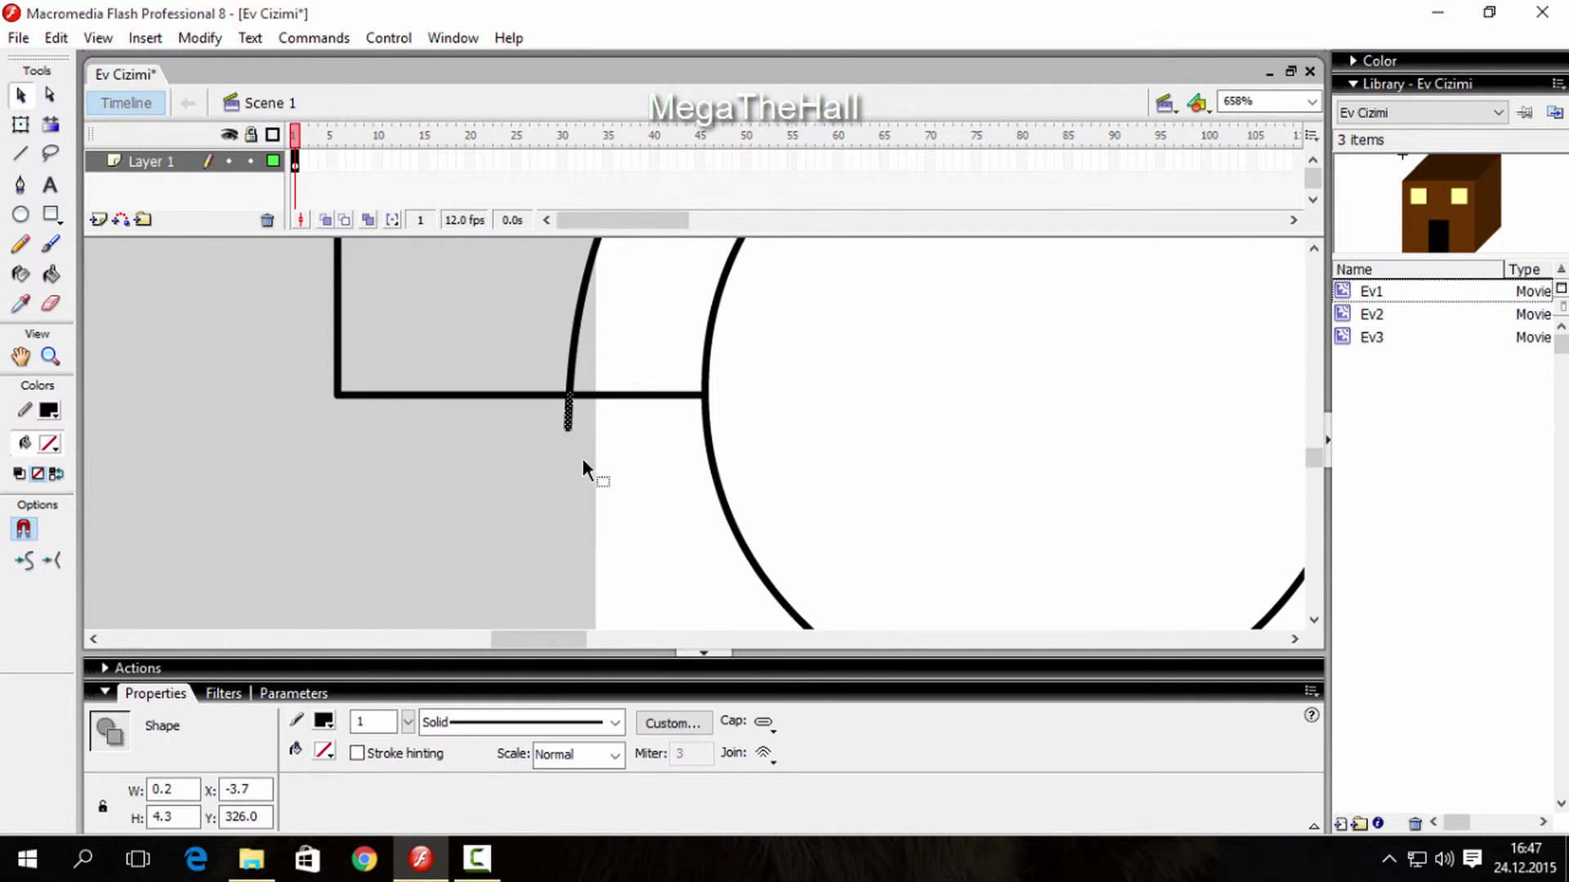
Step: Delete the left arch's stub below the bottom edge and the edge segment between that arch end and the wheel
click(624, 451)
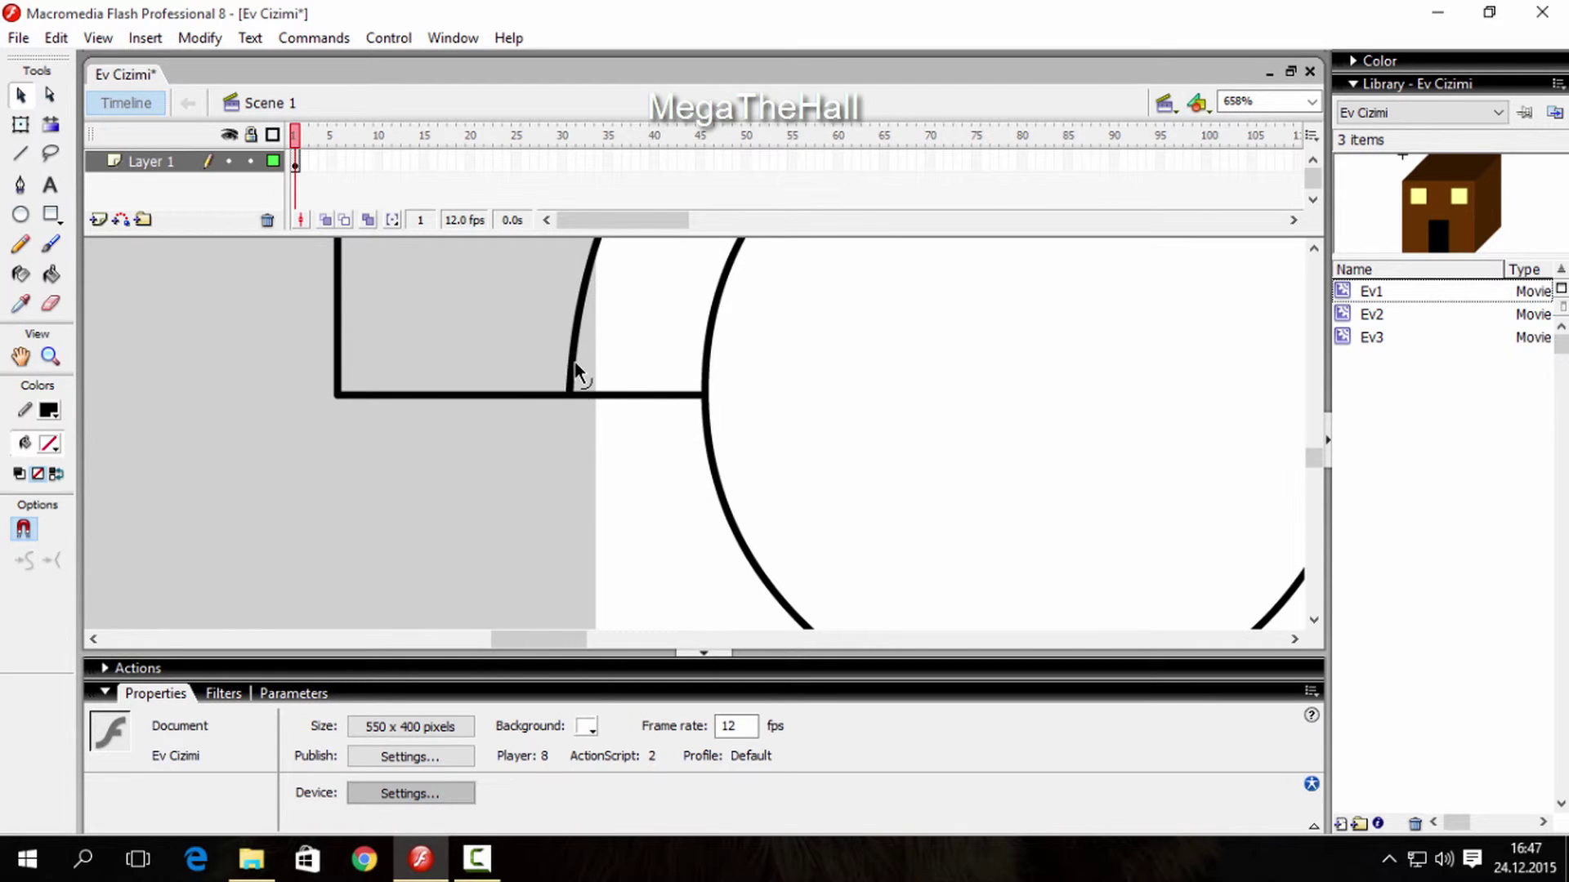
click(590, 397)
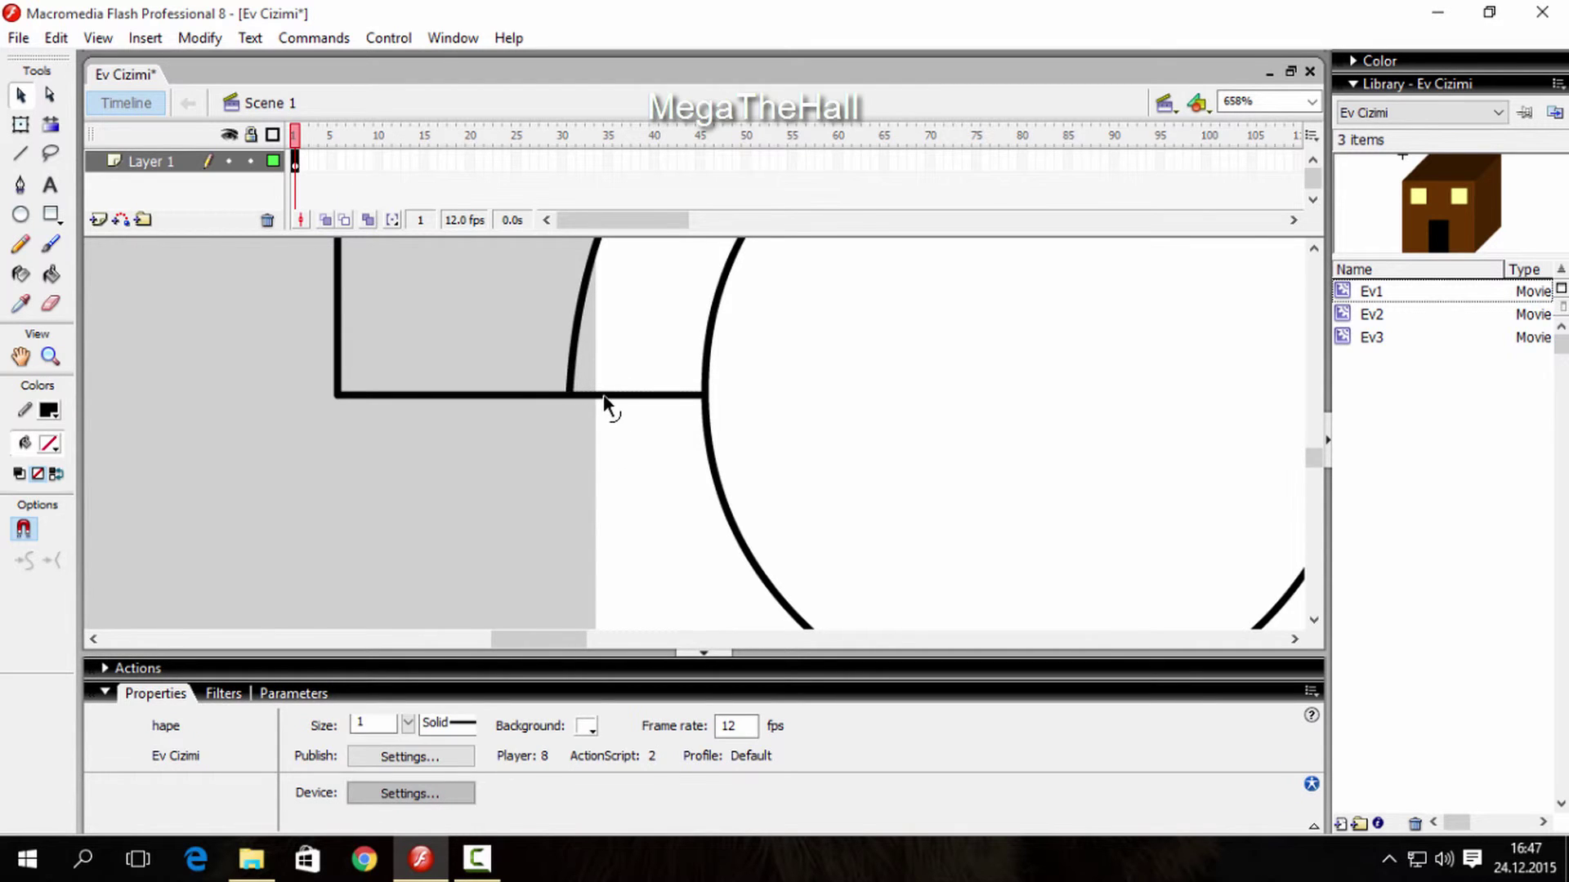
key(Delete)
Step: Stretch the left end of the right wheel arch down past the body's bottom edge to close the gap
click(49, 356)
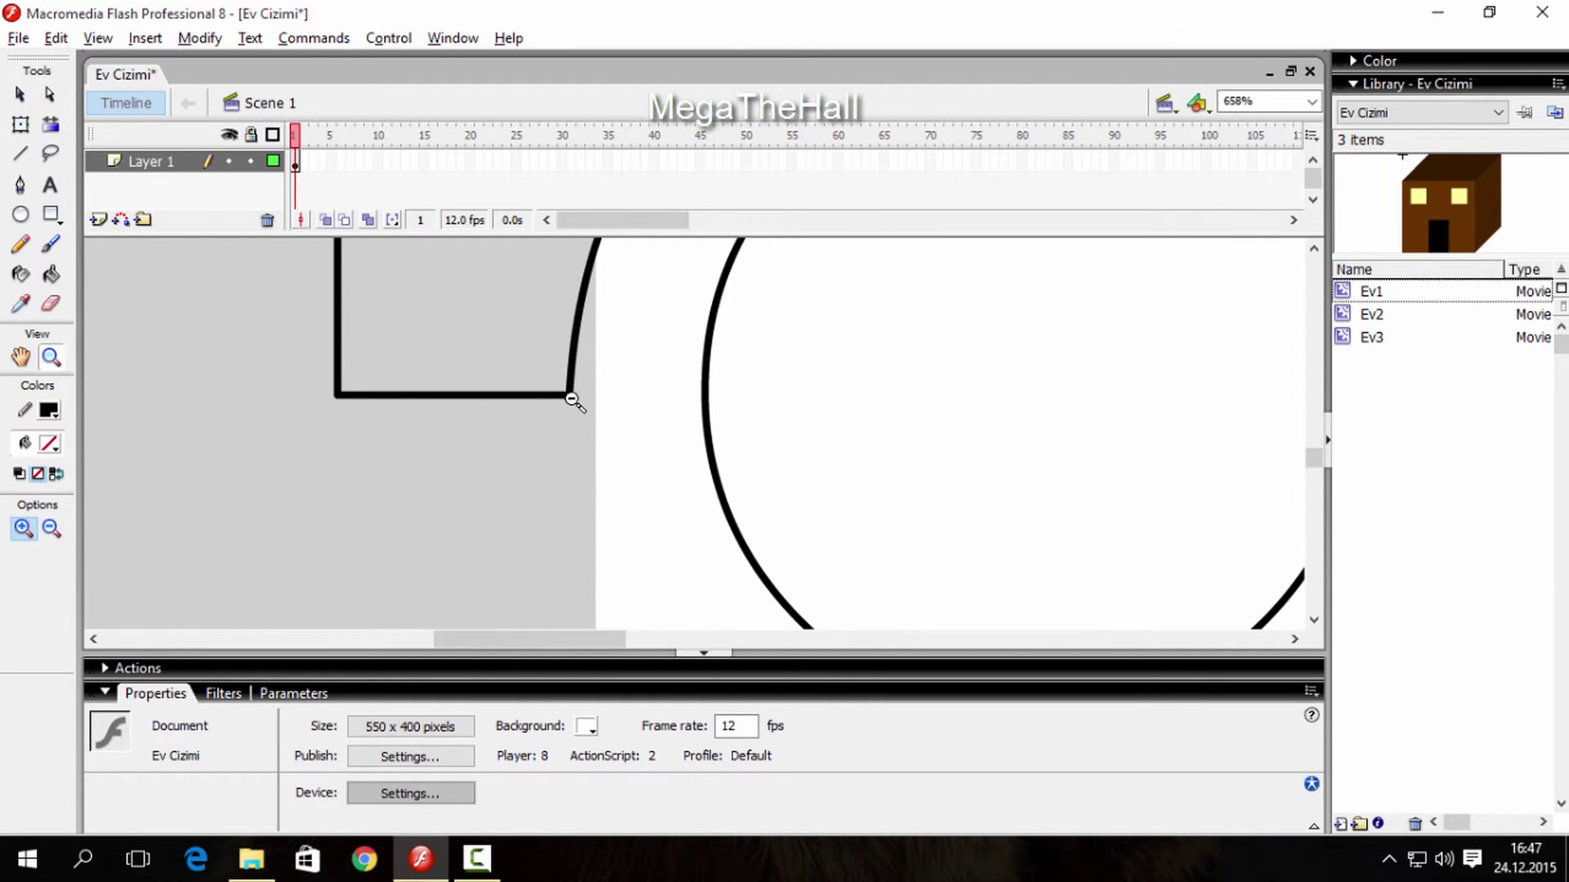
alt+click(795, 371)
alt+click(998, 508)
alt+click(999, 508)
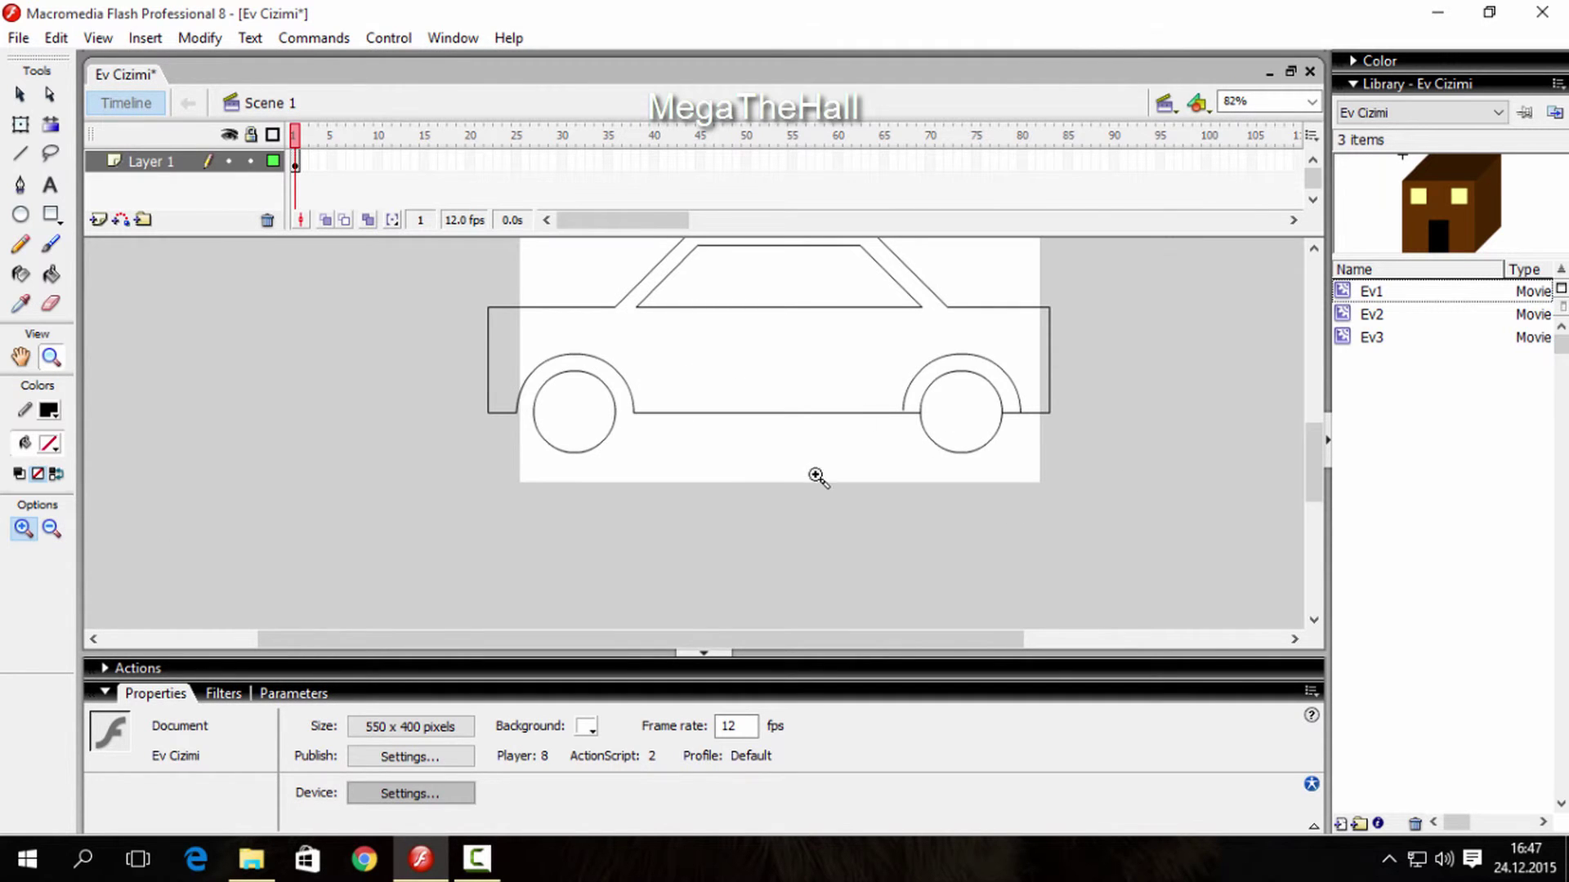
drag(820, 347, 1052, 548)
click(638, 389)
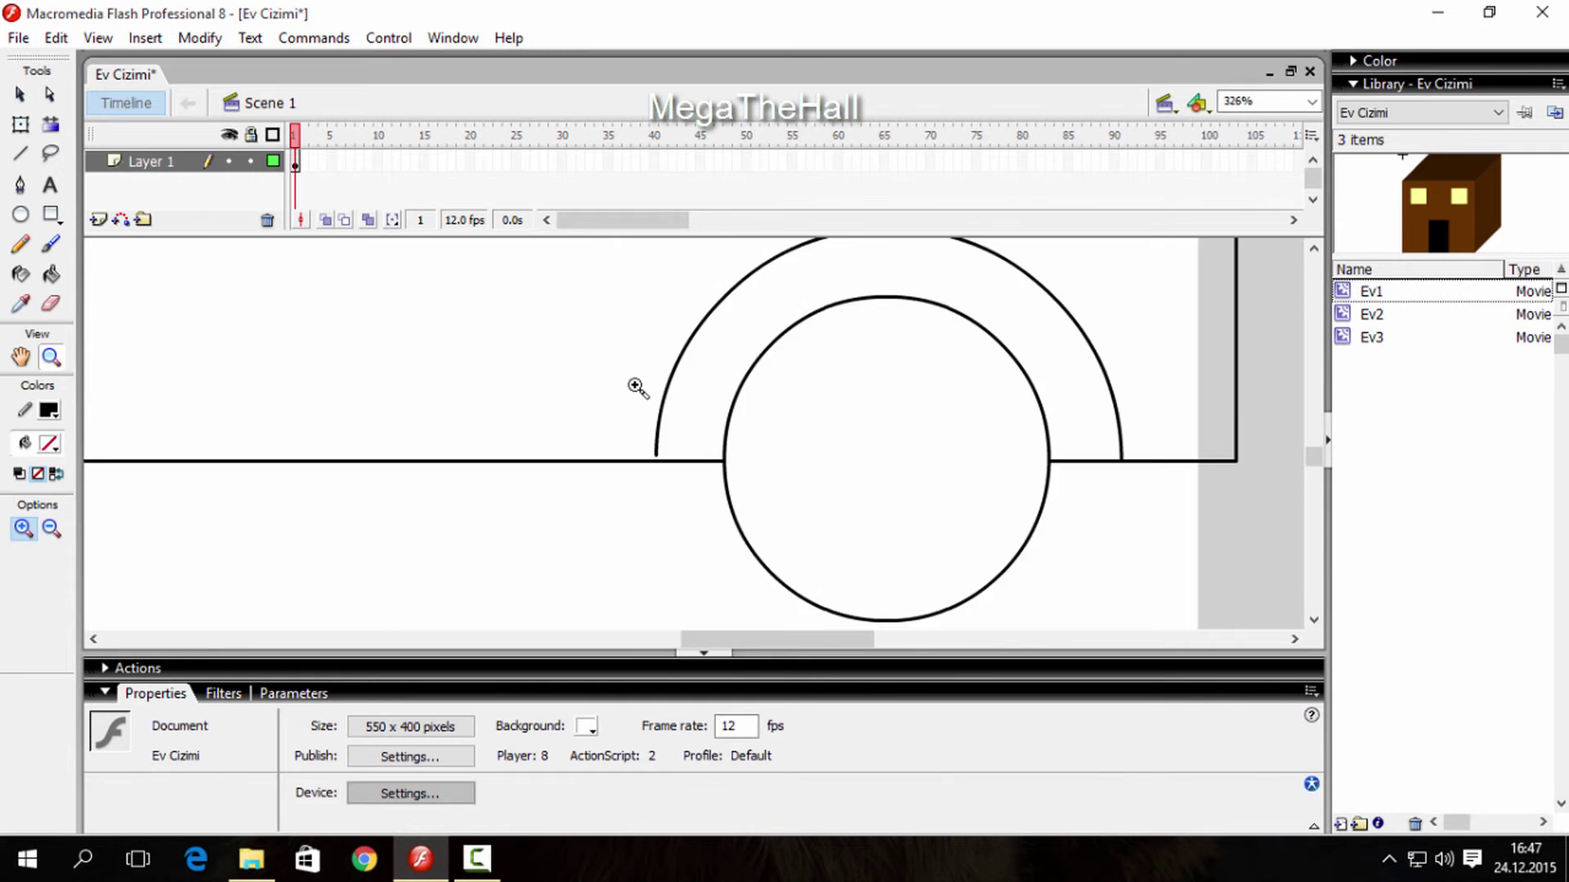
click(678, 355)
click(20, 95)
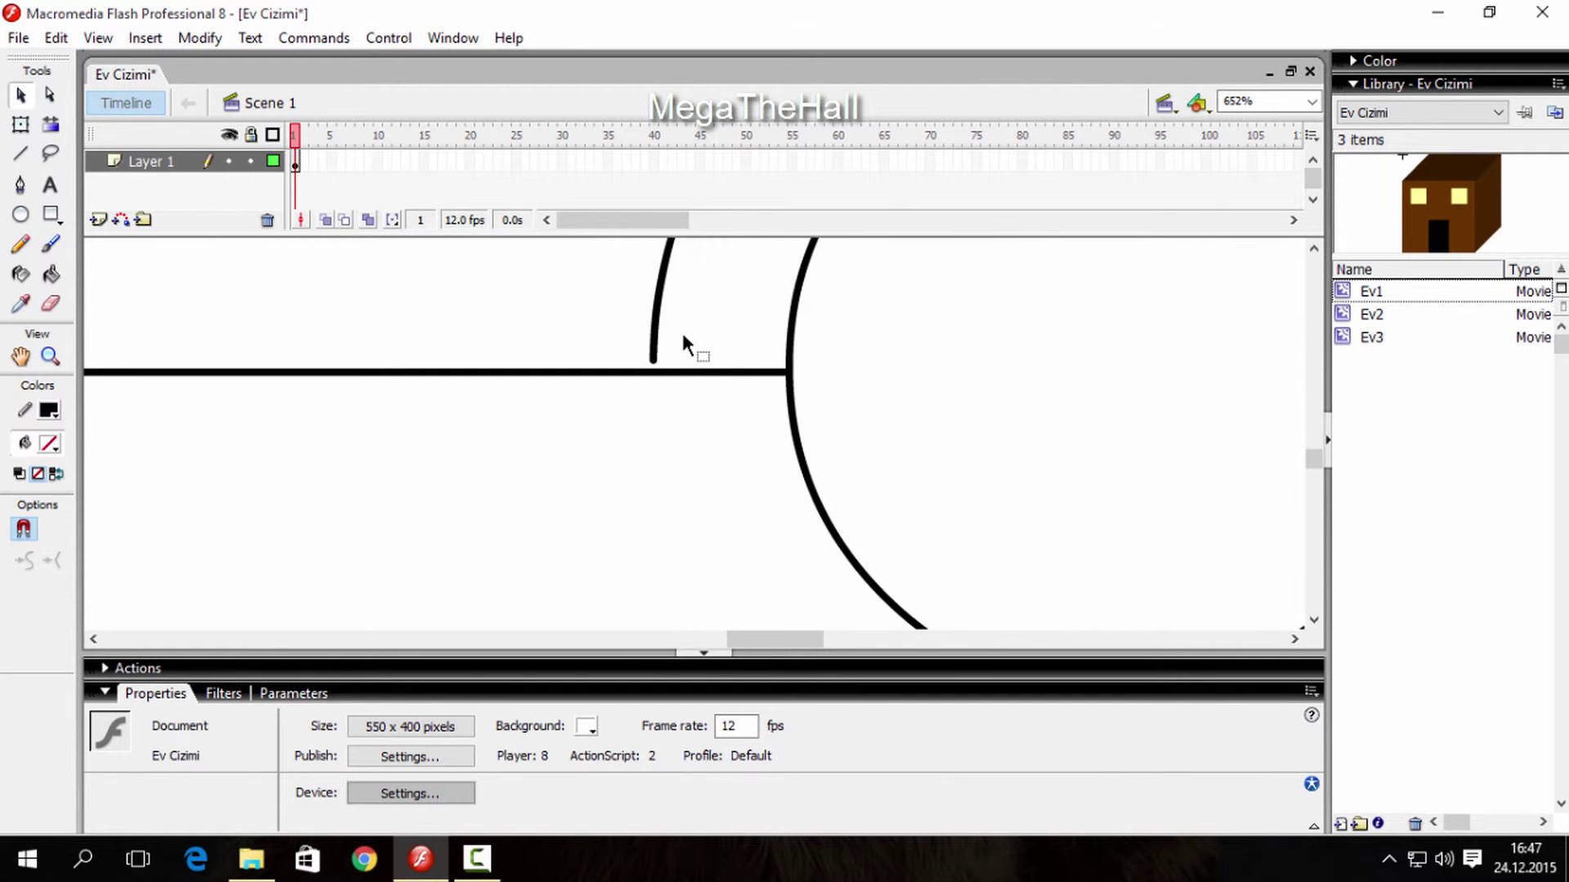
drag(653, 401, 654, 401)
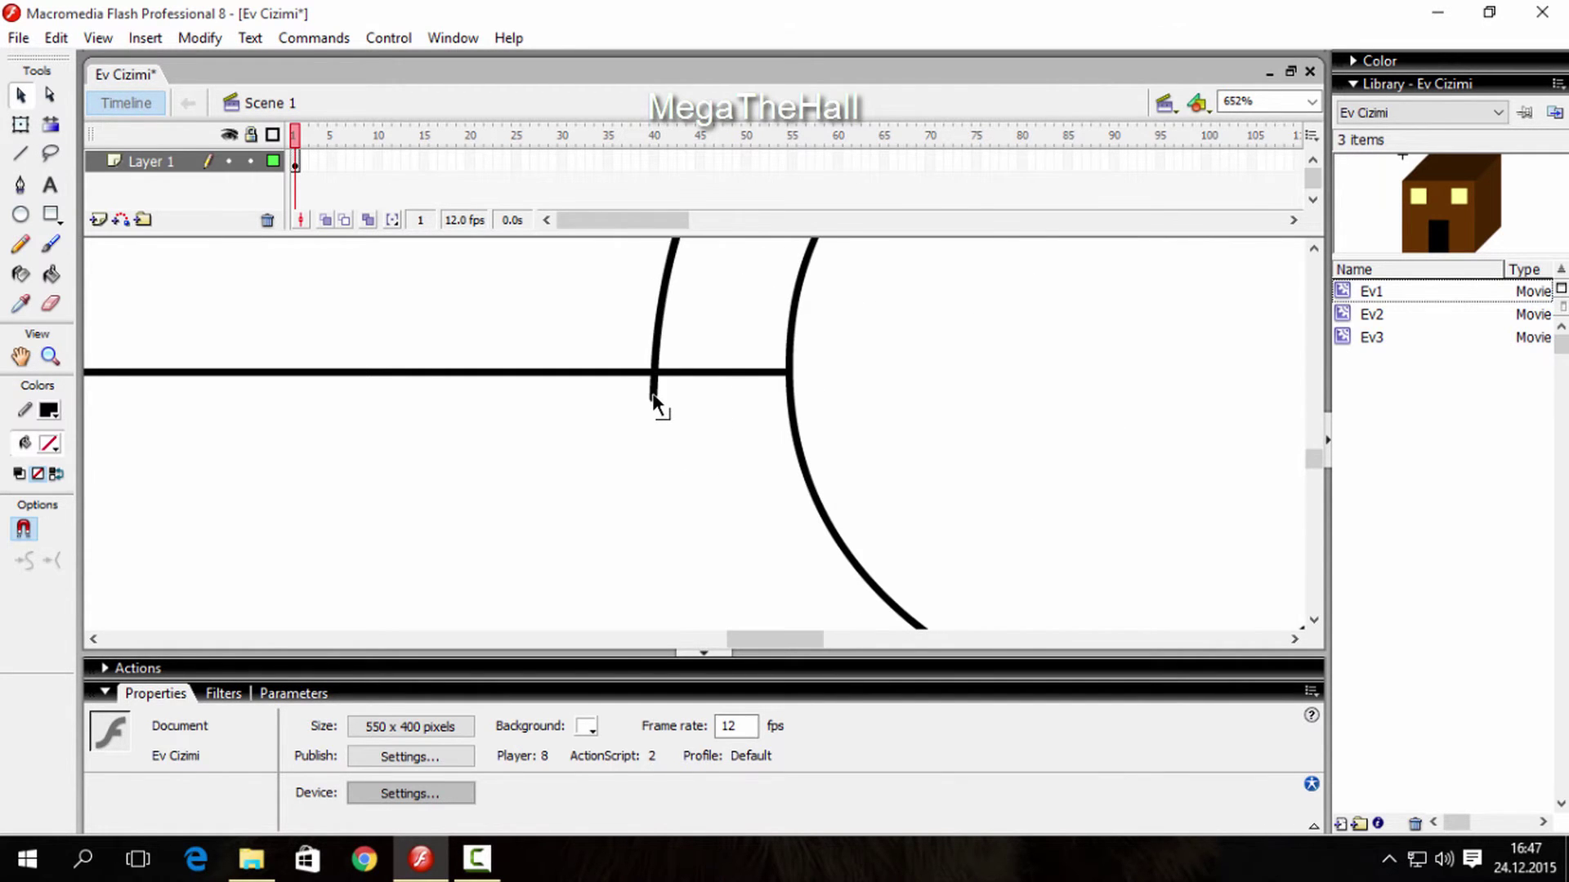
Step: Delete the right arch's stub below the bottom edge and the edge segment between that arch end and the wheel
click(654, 391)
key(Delete)
click(708, 372)
key(Delete)
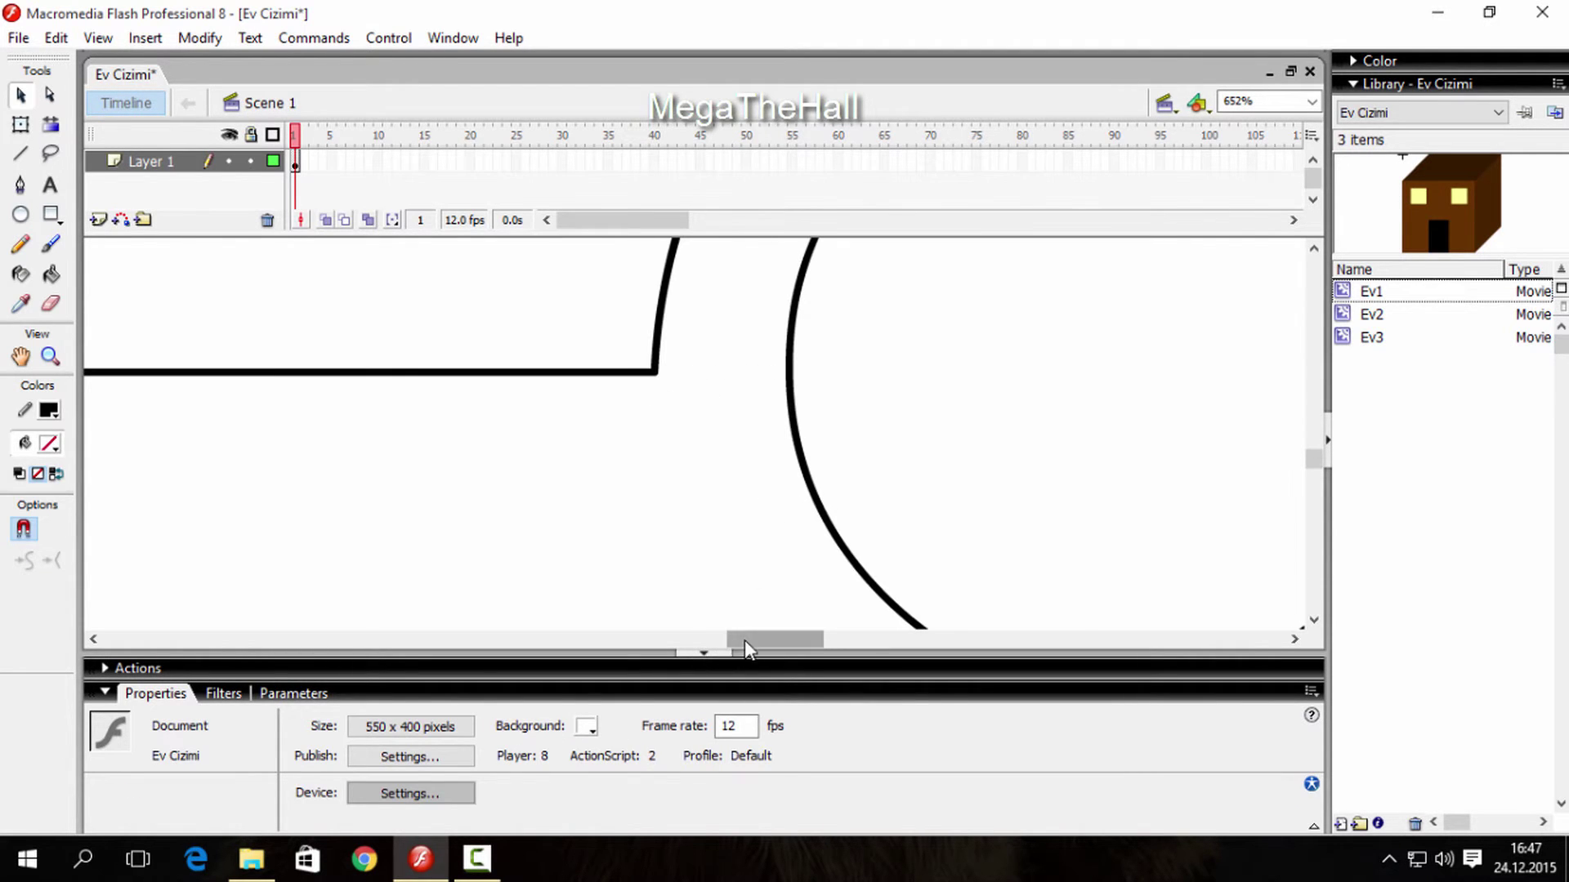
Step: Delete the short bottom-edge segment between the right wheel and the right end of its arch
drag(743, 640, 786, 640)
click(937, 373)
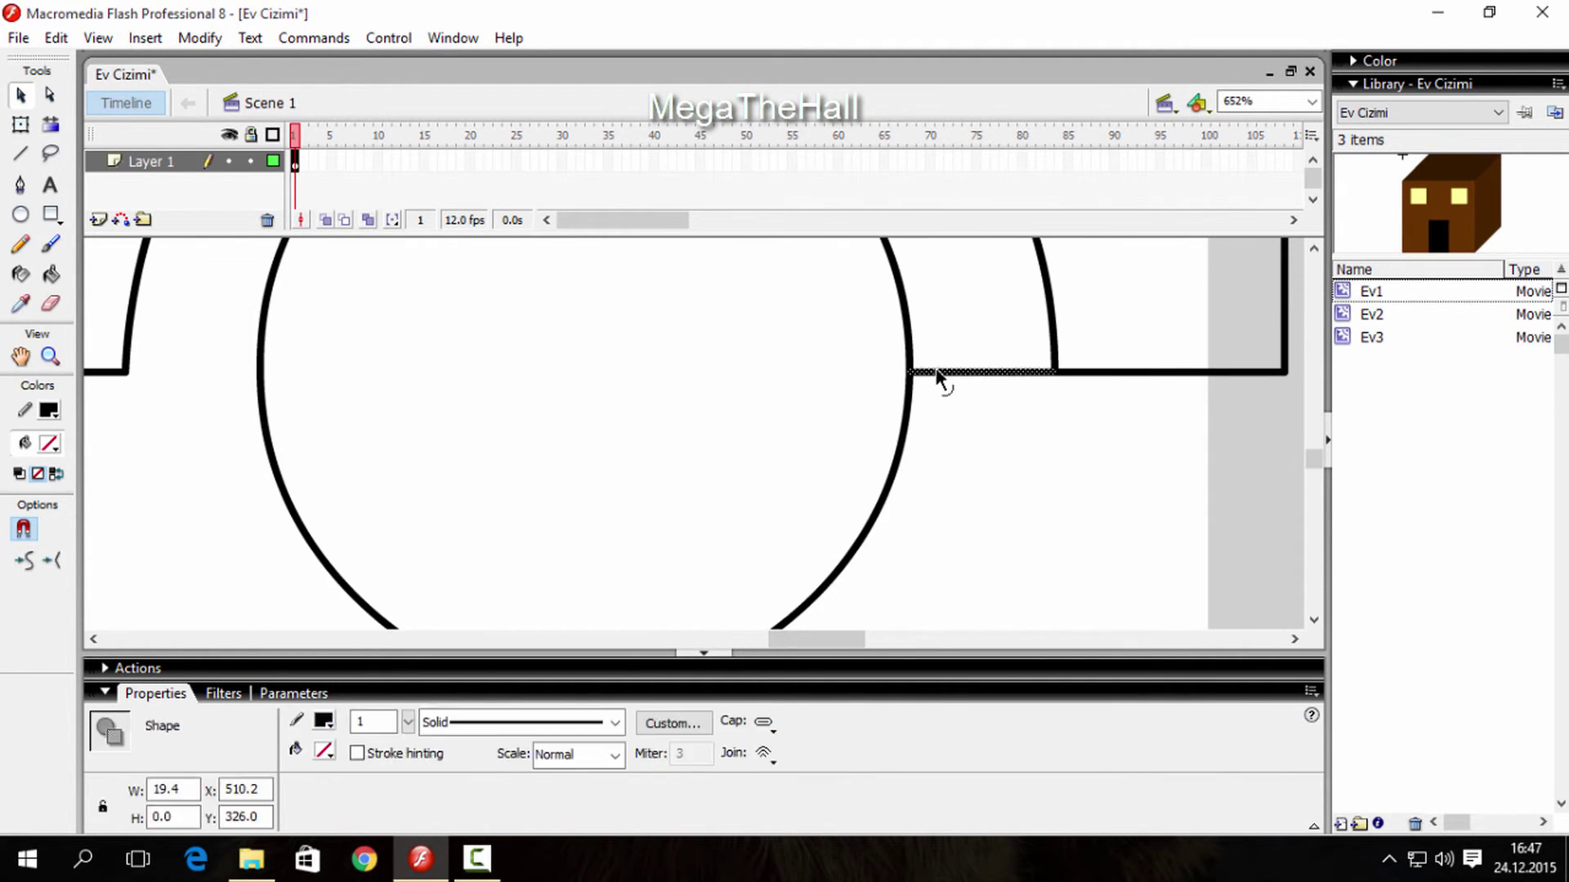
key(Delete)
Step: Draw two small stacked rectangles as lights inside the upper-left corner of the car body
click(59, 360)
key(alt)
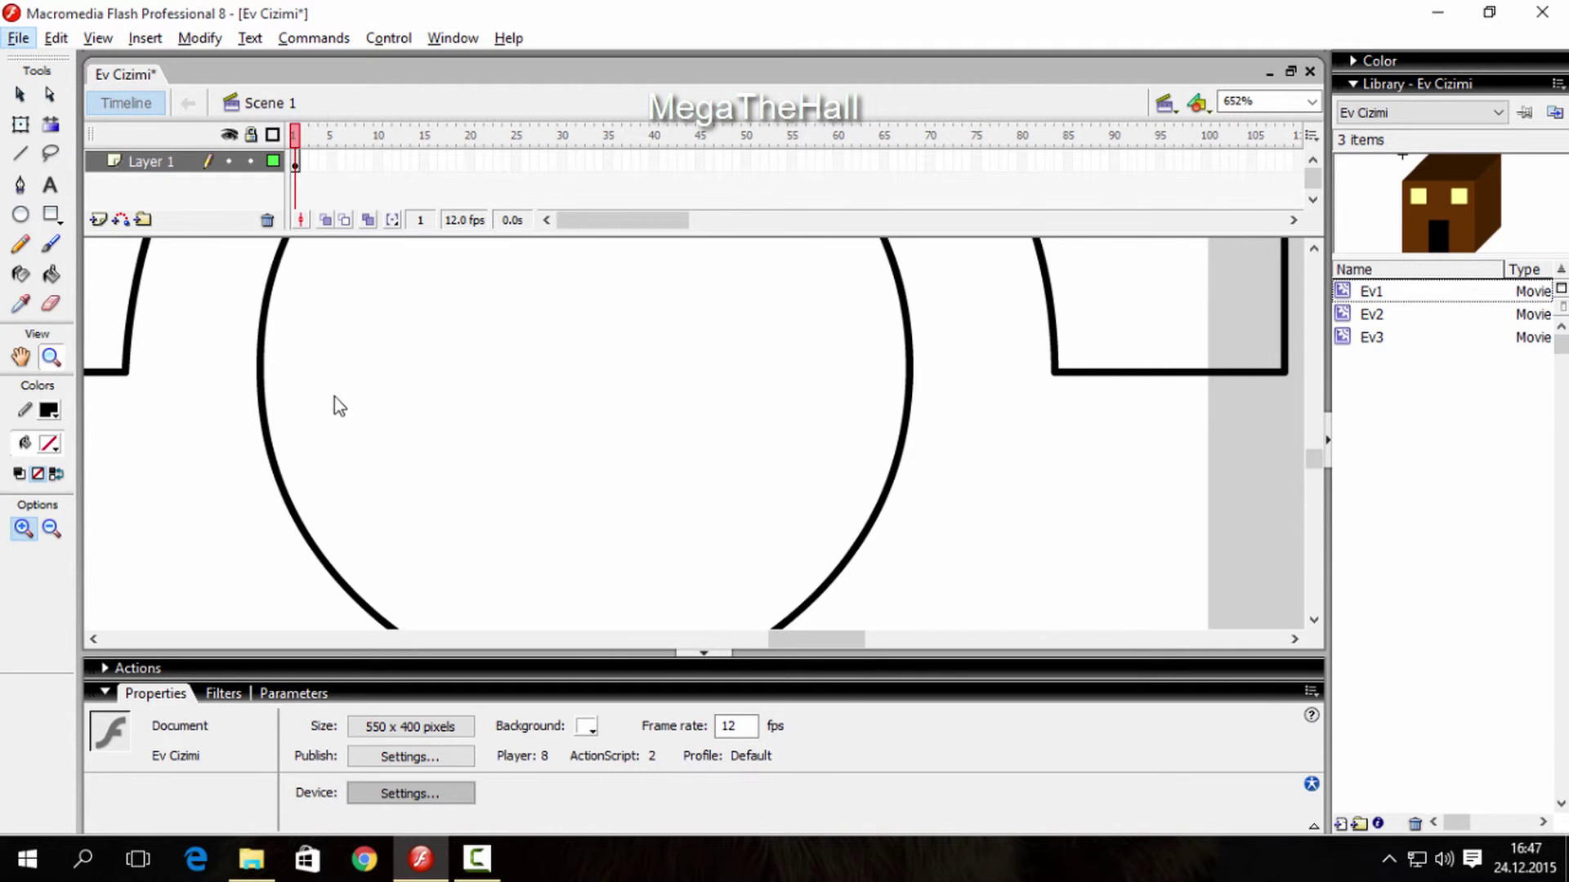
click(51, 529)
click(437, 408)
click(490, 388)
click(518, 374)
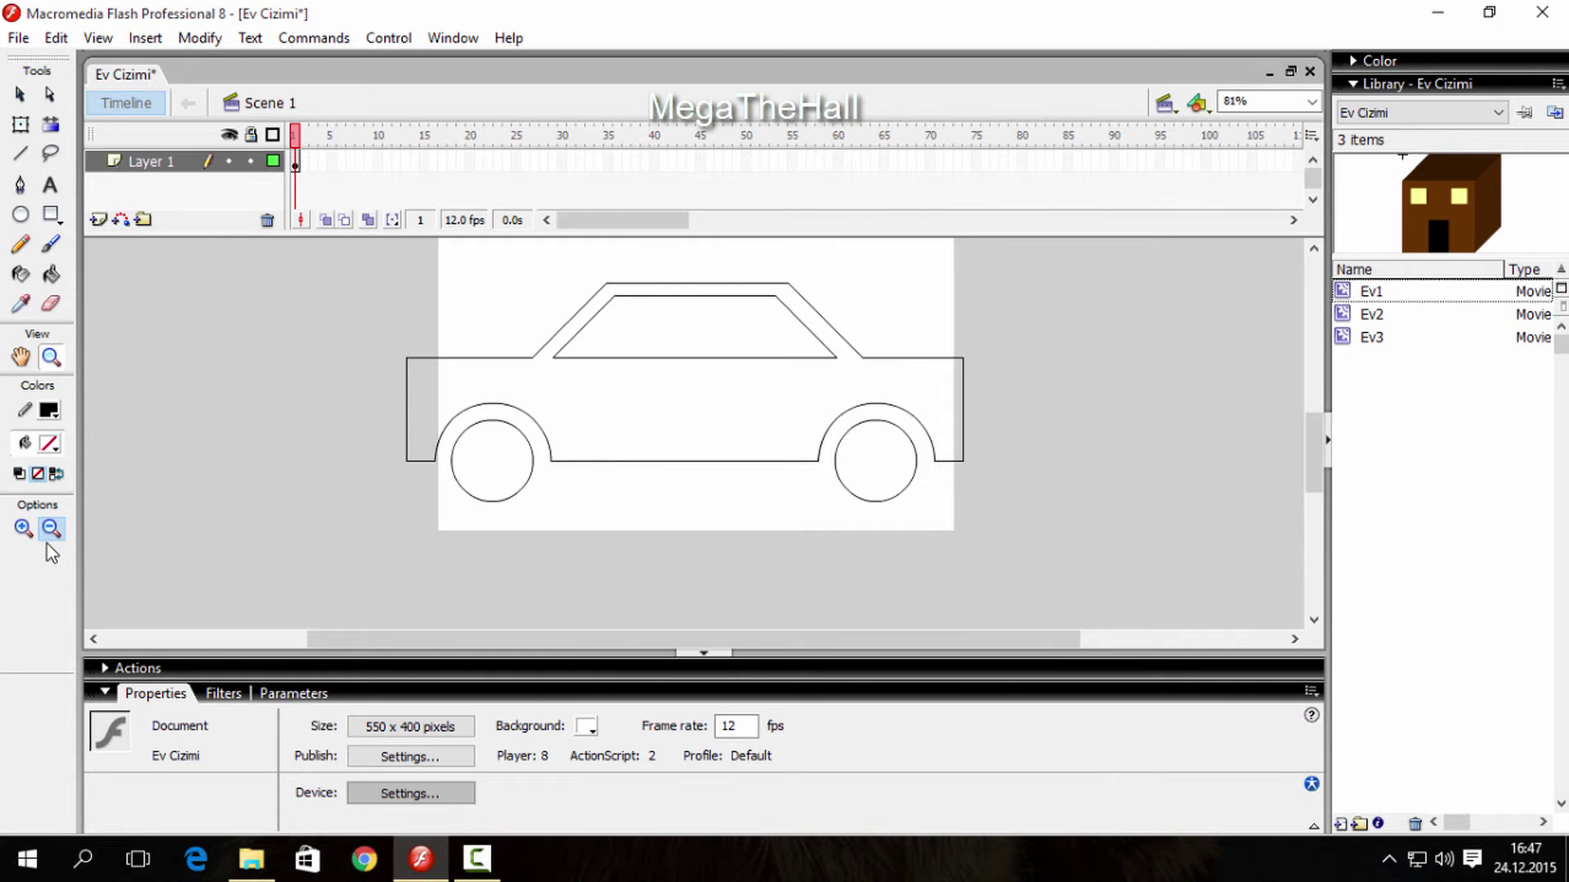
click(24, 529)
click(460, 388)
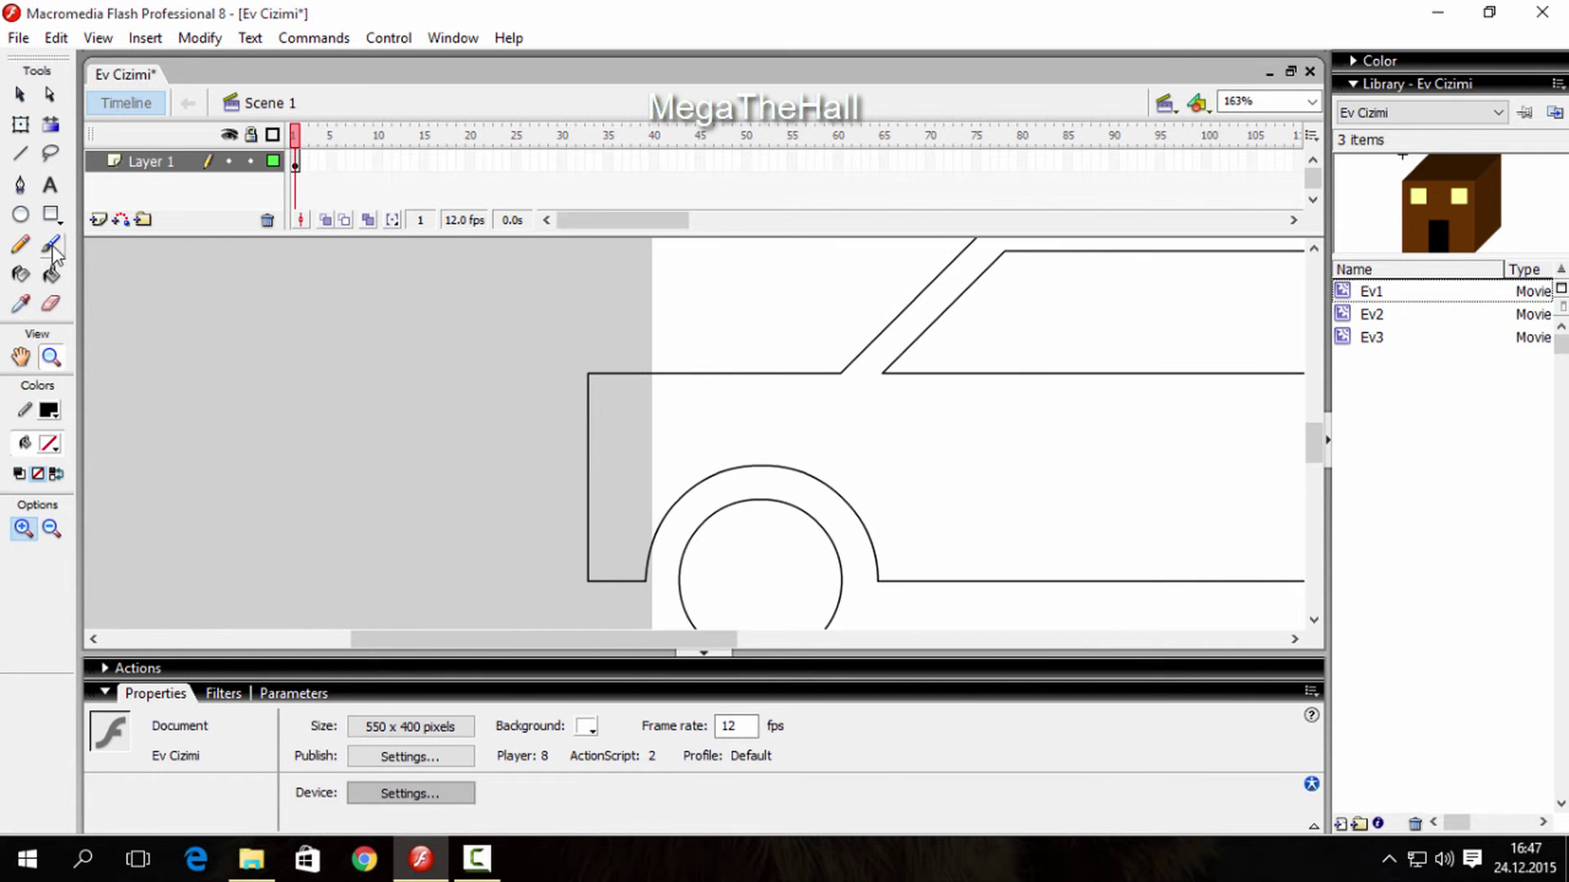
click(50, 215)
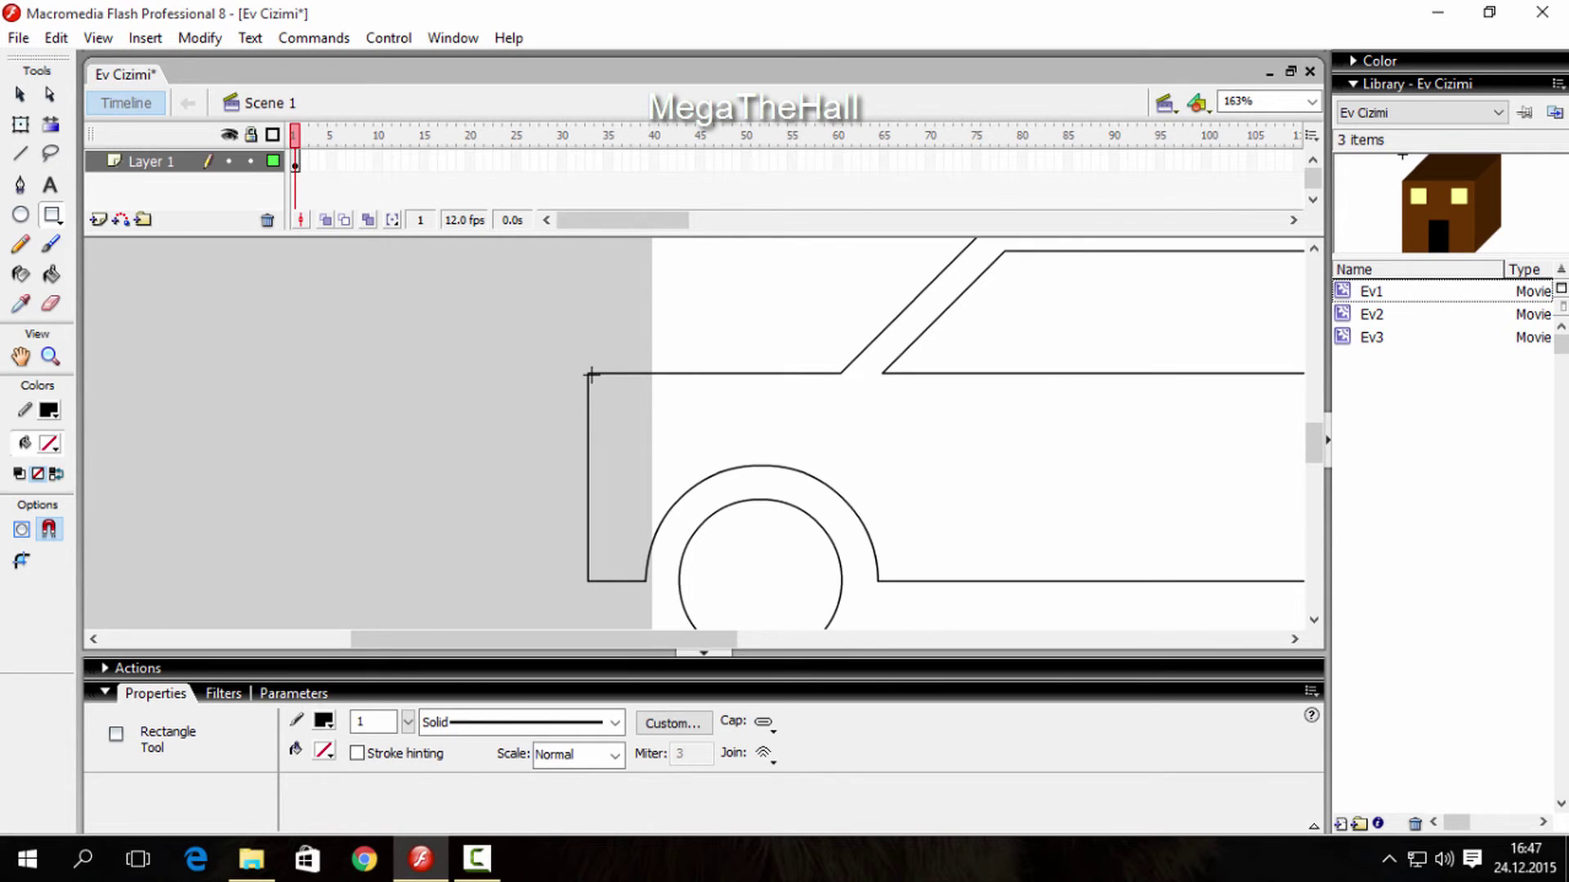
mouse_move(590, 374)
mouse_down()
mouse_move(677, 415)
mouse_move(627, 433)
mouse_move(649, 444)
mouse_up()
Step: Draw a slanted antenna line rising from the roof's left end and a small spoiler outline above the body's right corner
drag(703, 639, 911, 638)
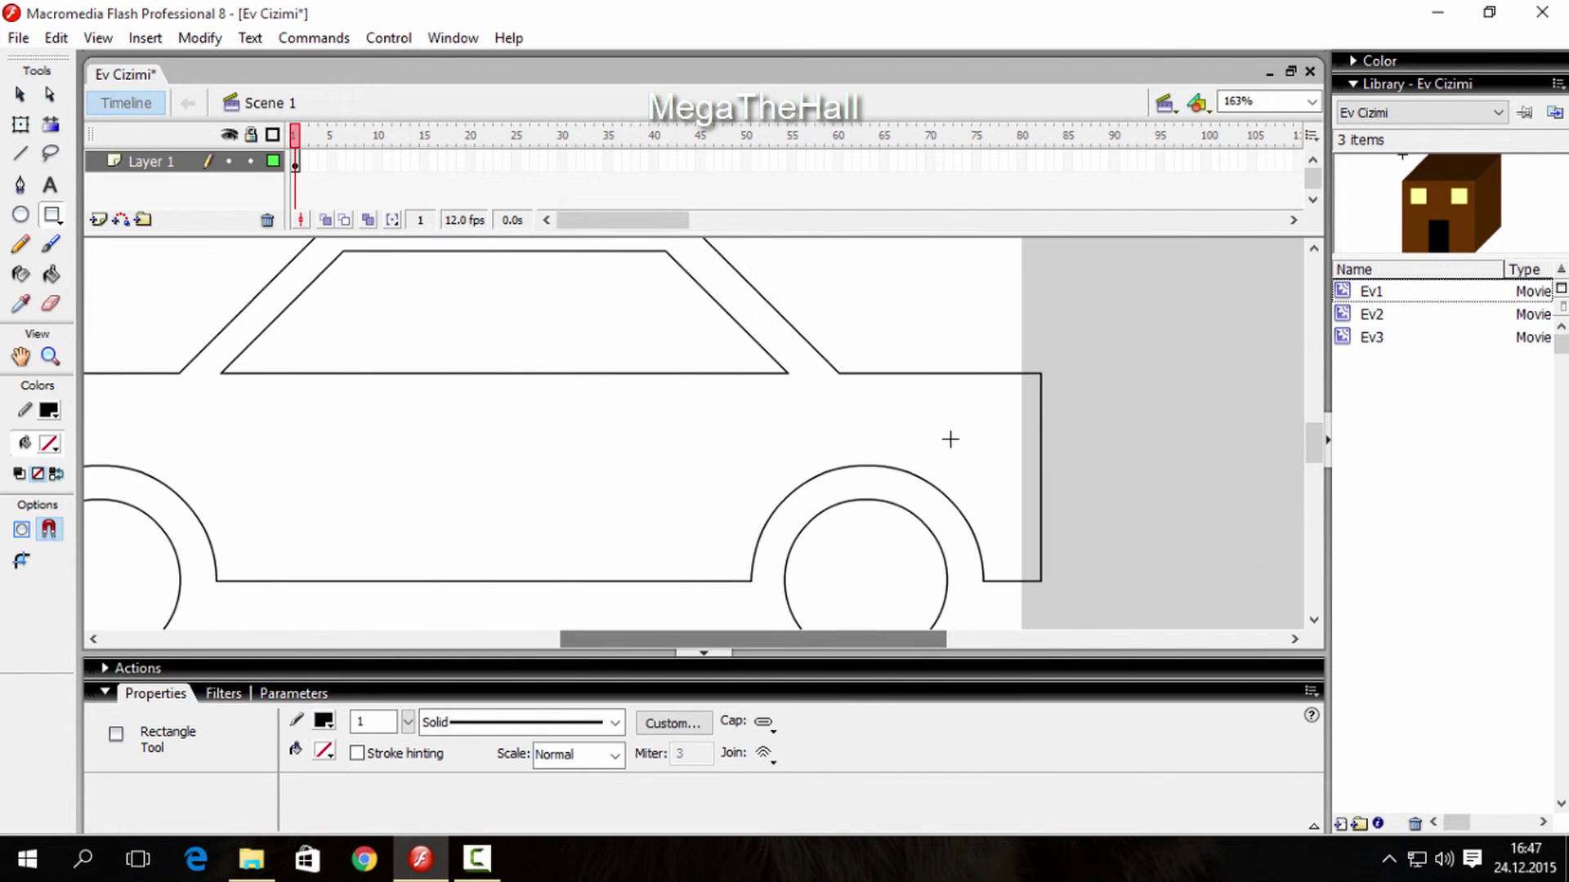
click(20, 153)
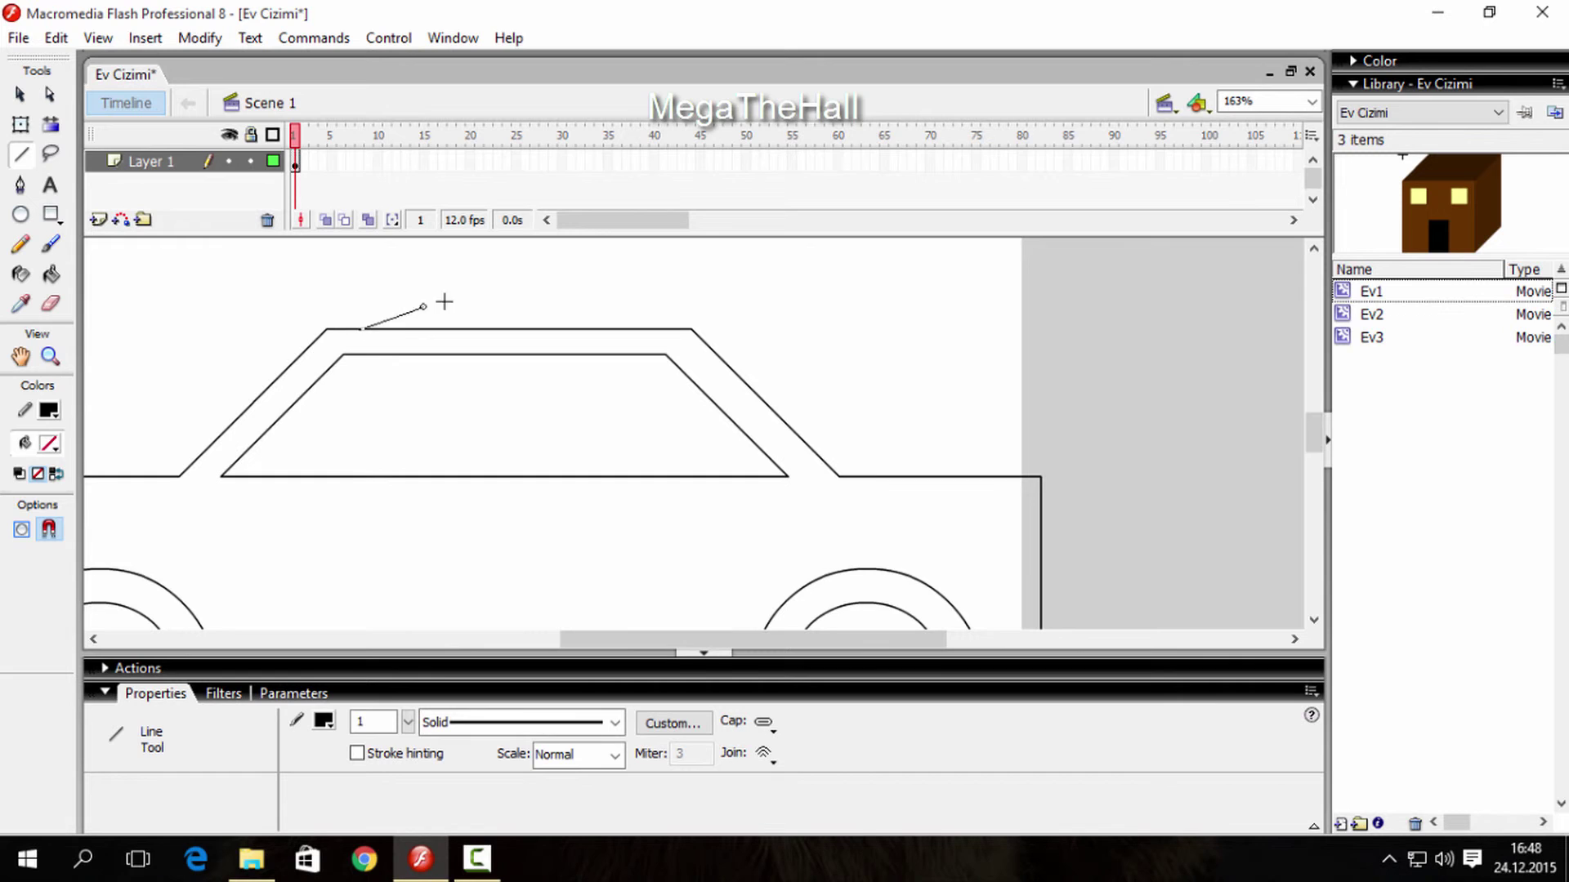
drag(444, 301, 502, 290)
Step: Move the whole car drawing right and slightly up so its left end lies on the stage
click(50, 356)
click(51, 529)
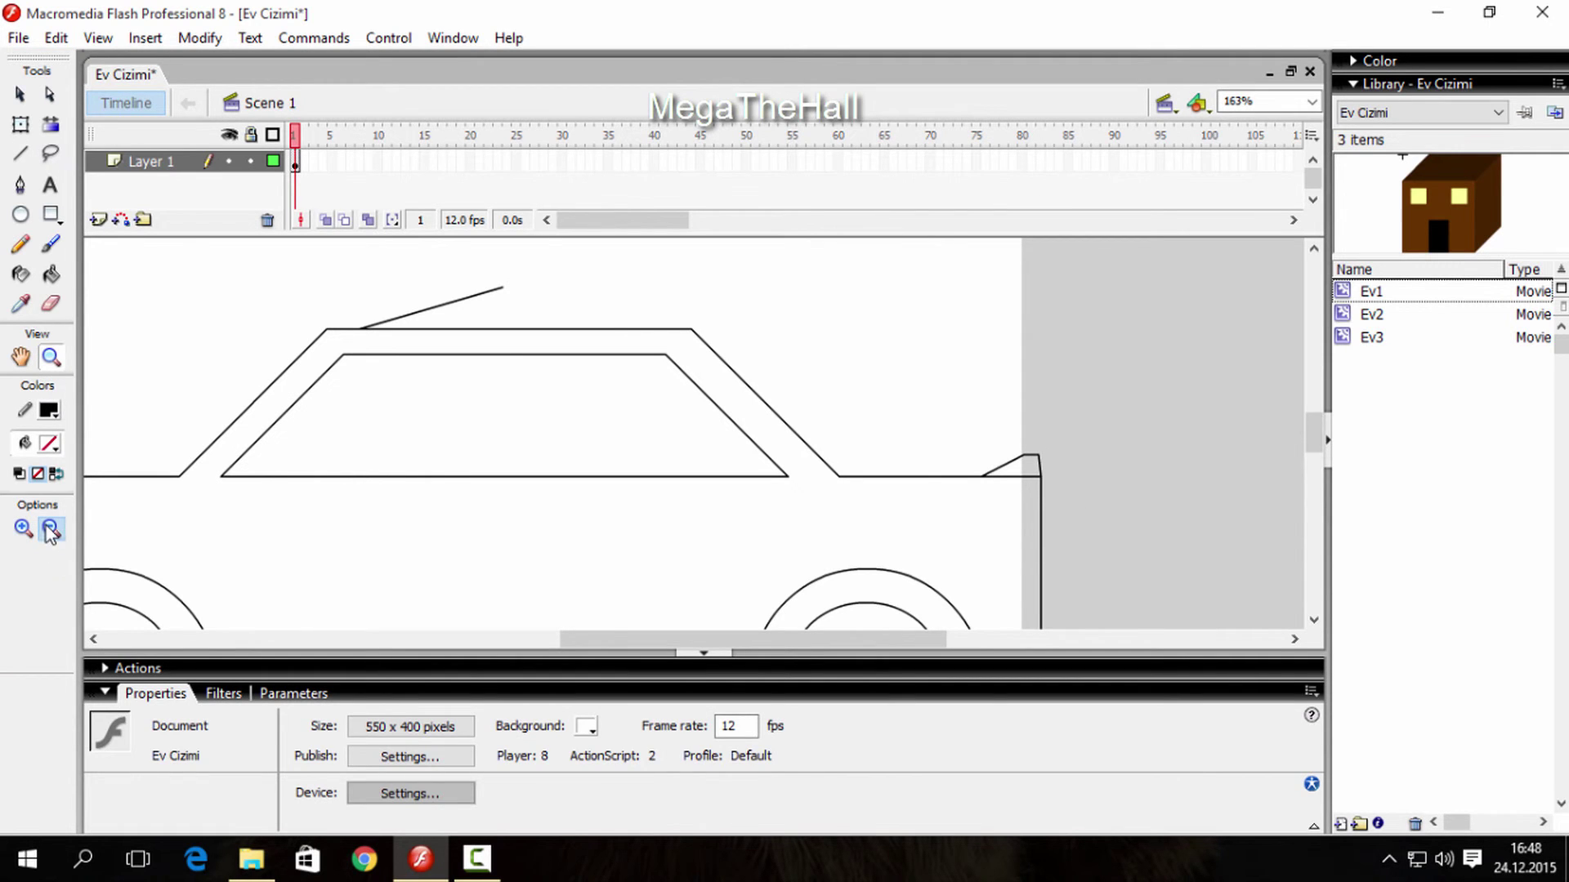
click(695, 448)
click(695, 460)
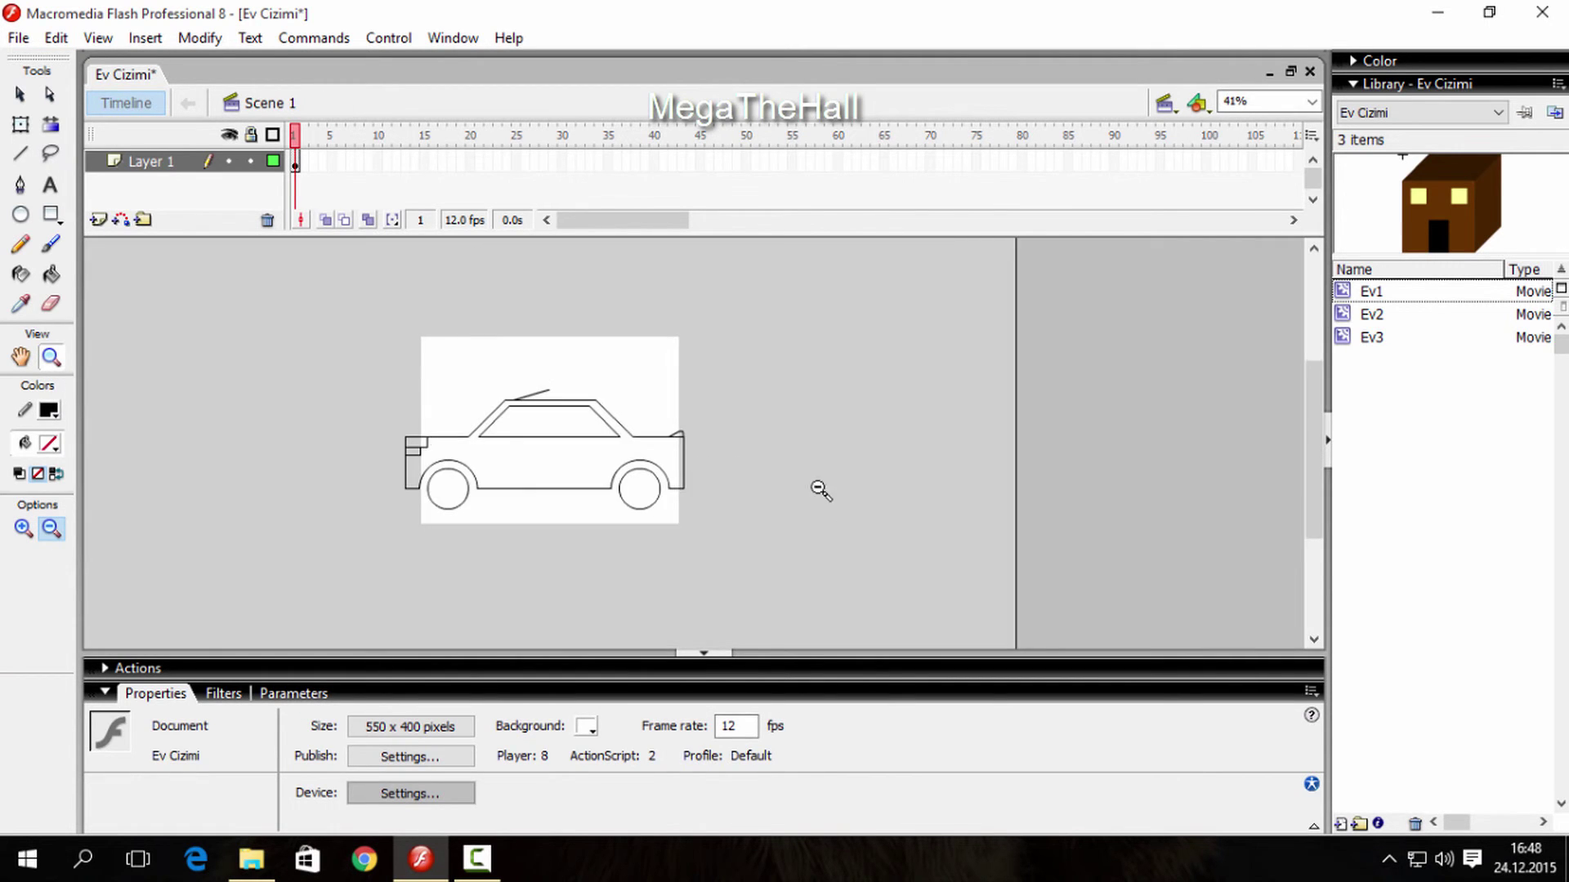
click(21, 95)
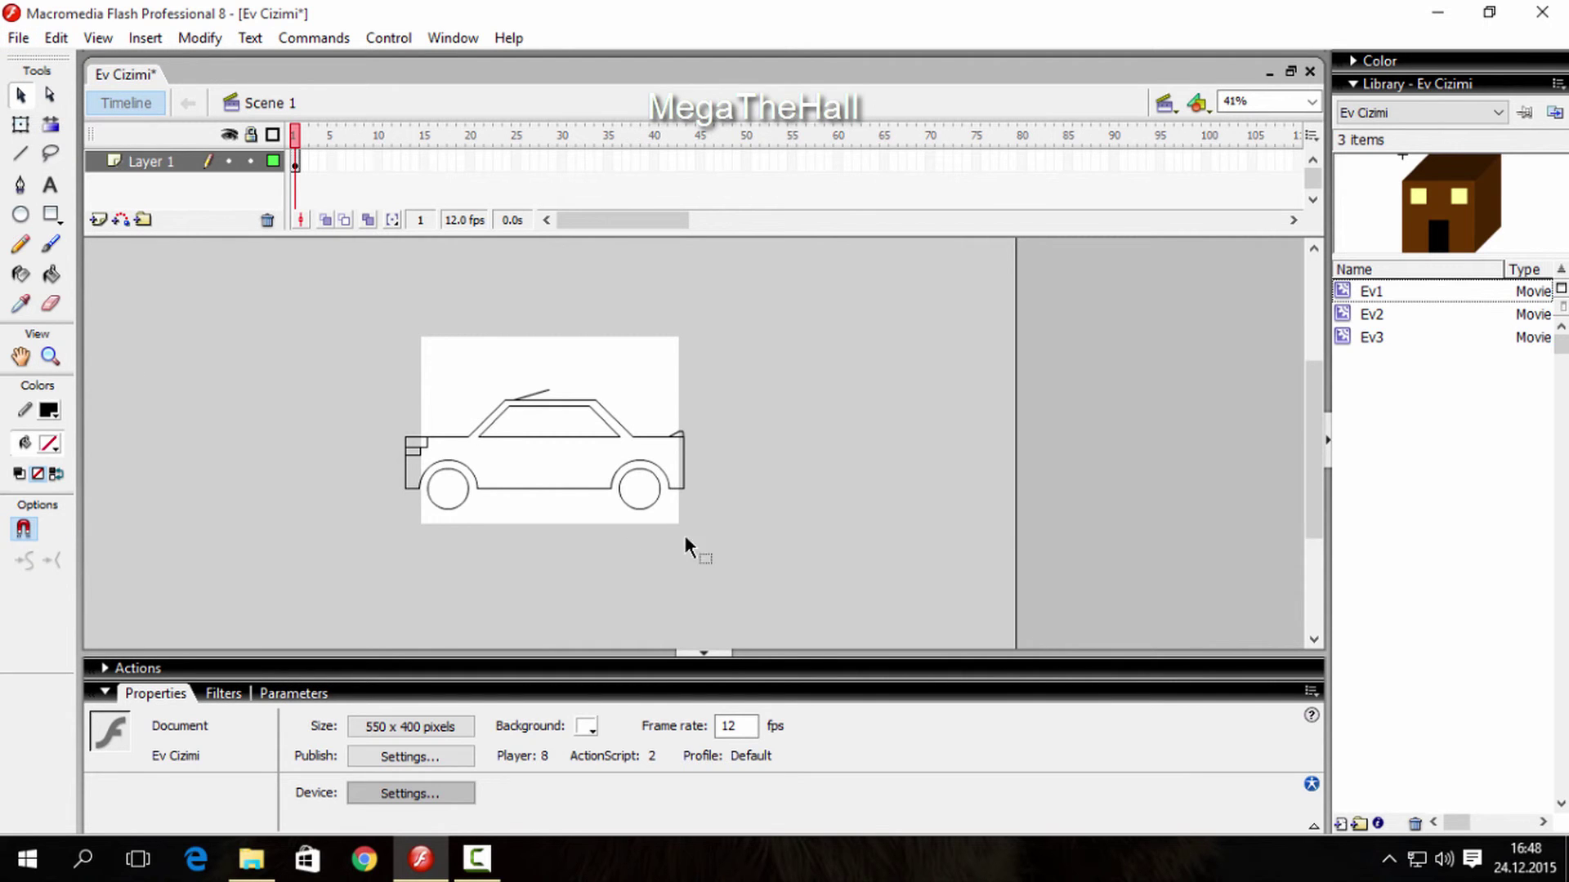
drag(704, 529, 205, 349)
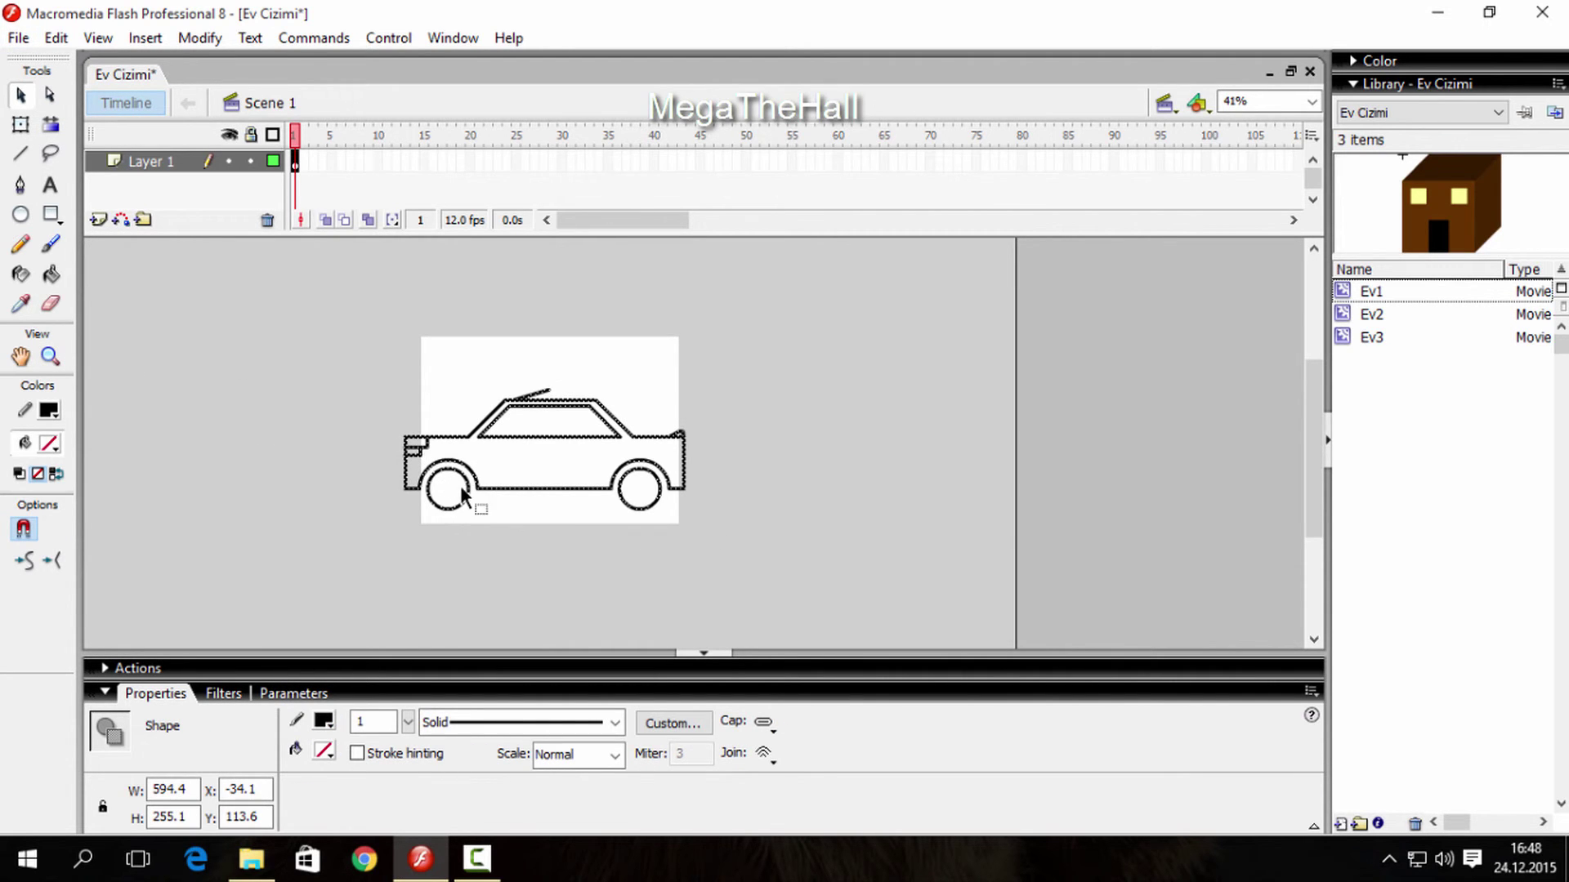
drag(462, 482, 498, 462)
click(792, 528)
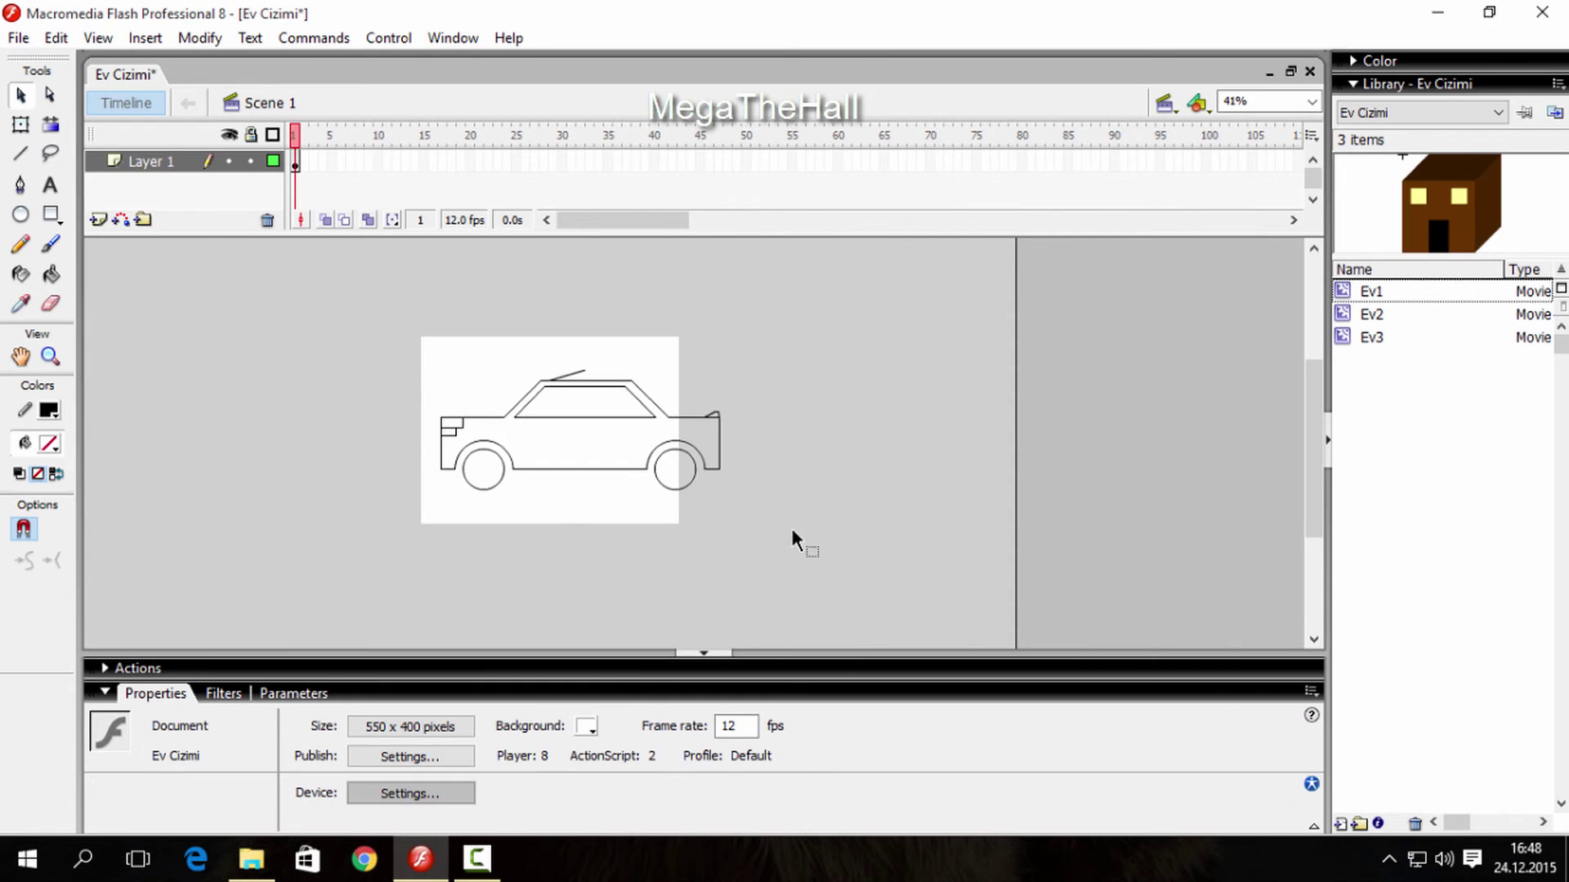
Step: Fill the car's body and cabin frame with green using the Paint Bucket
click(50, 356)
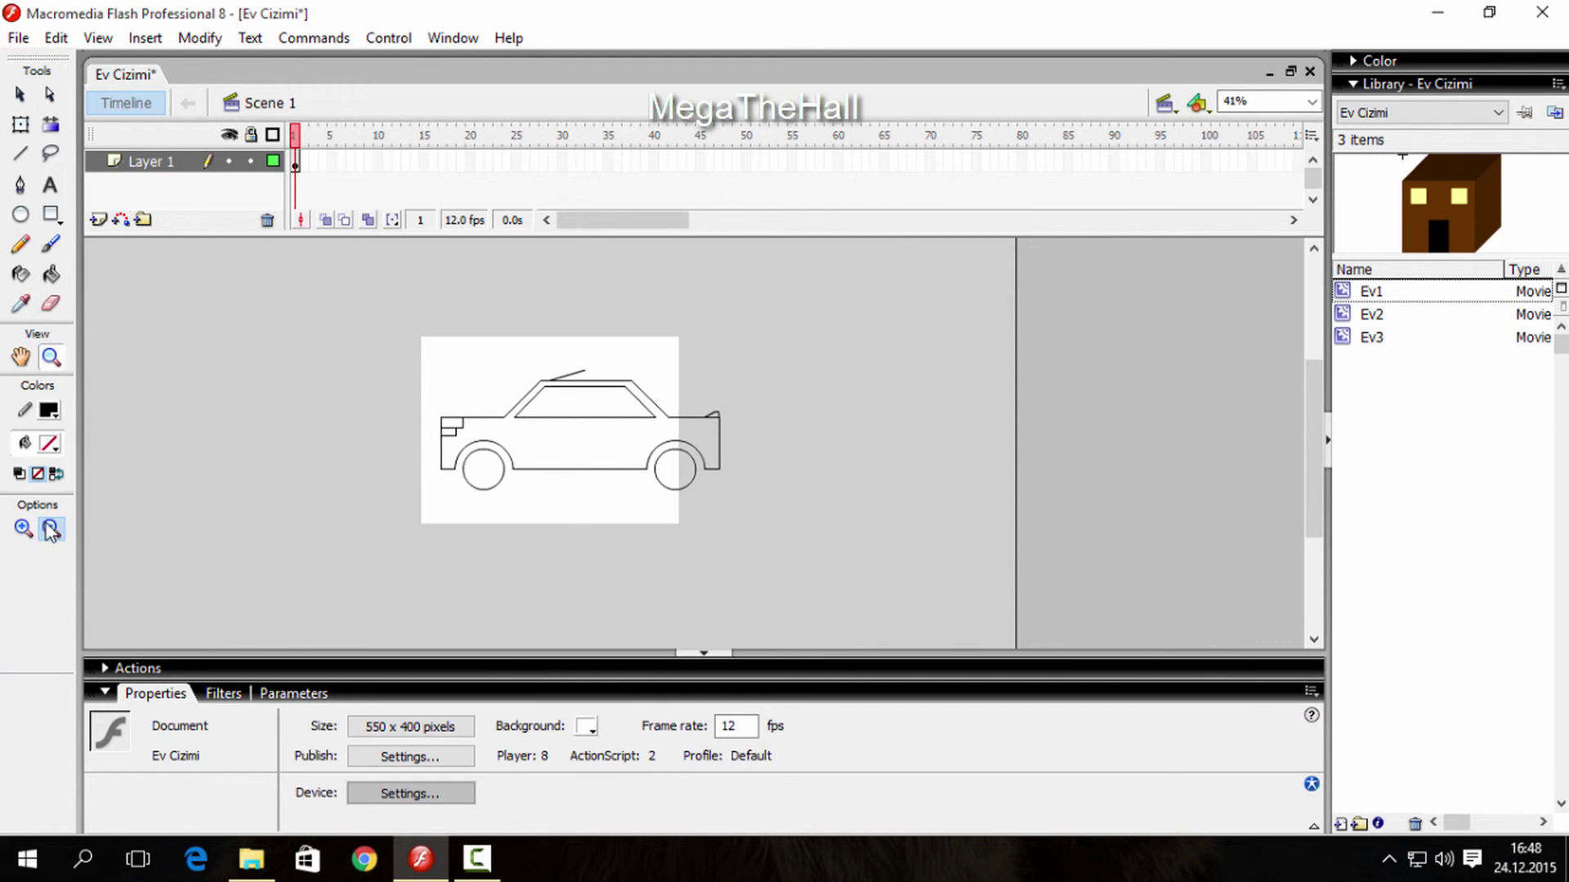
click(661, 464)
click(50, 275)
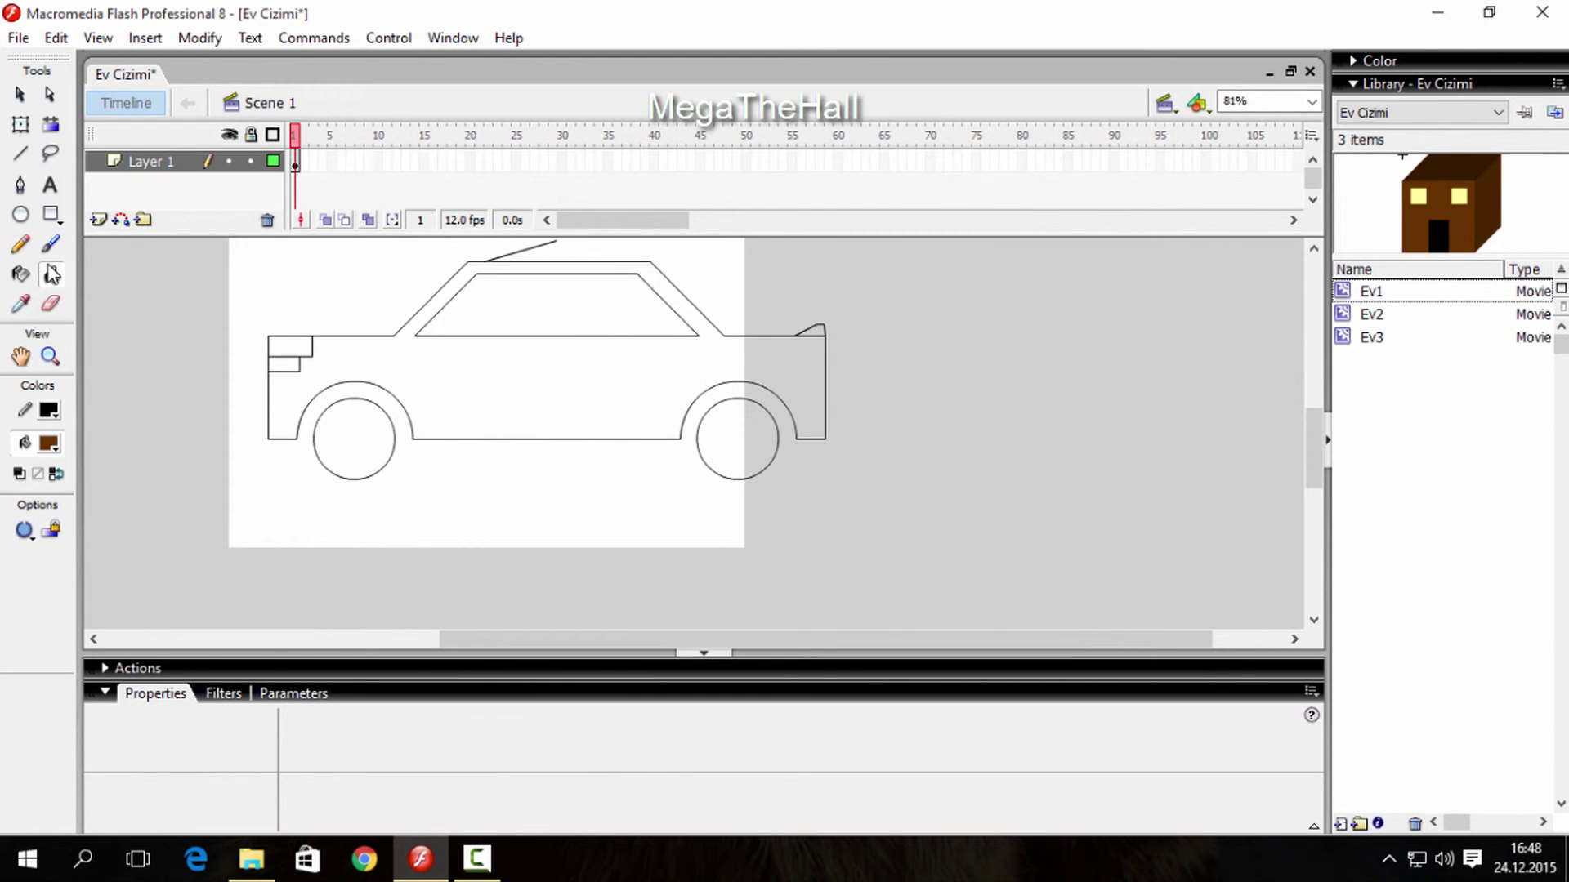
click(49, 444)
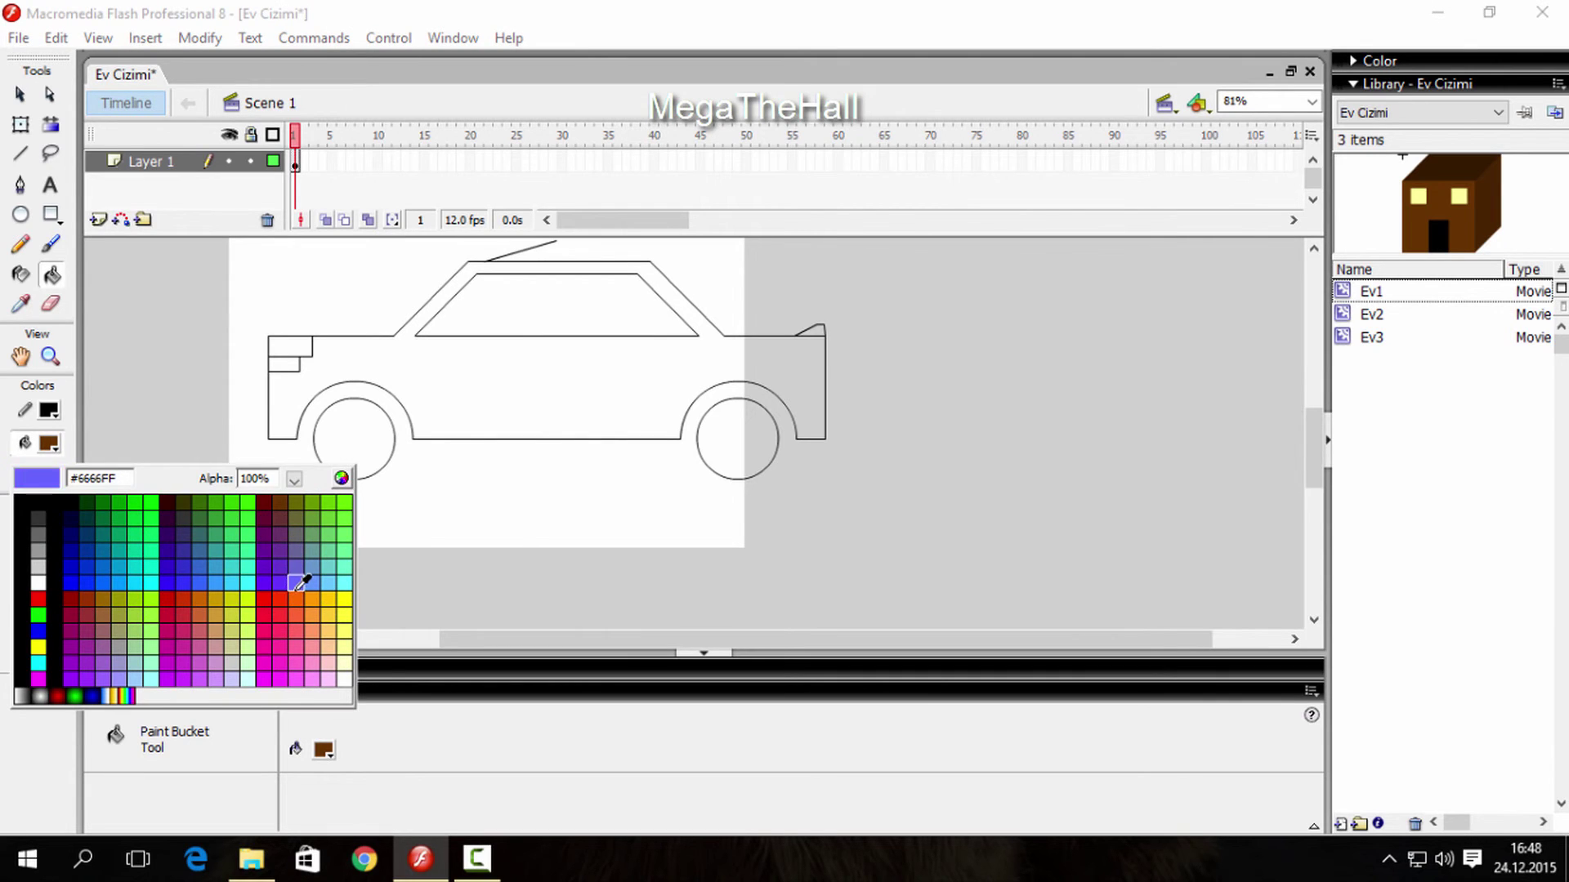
click(314, 499)
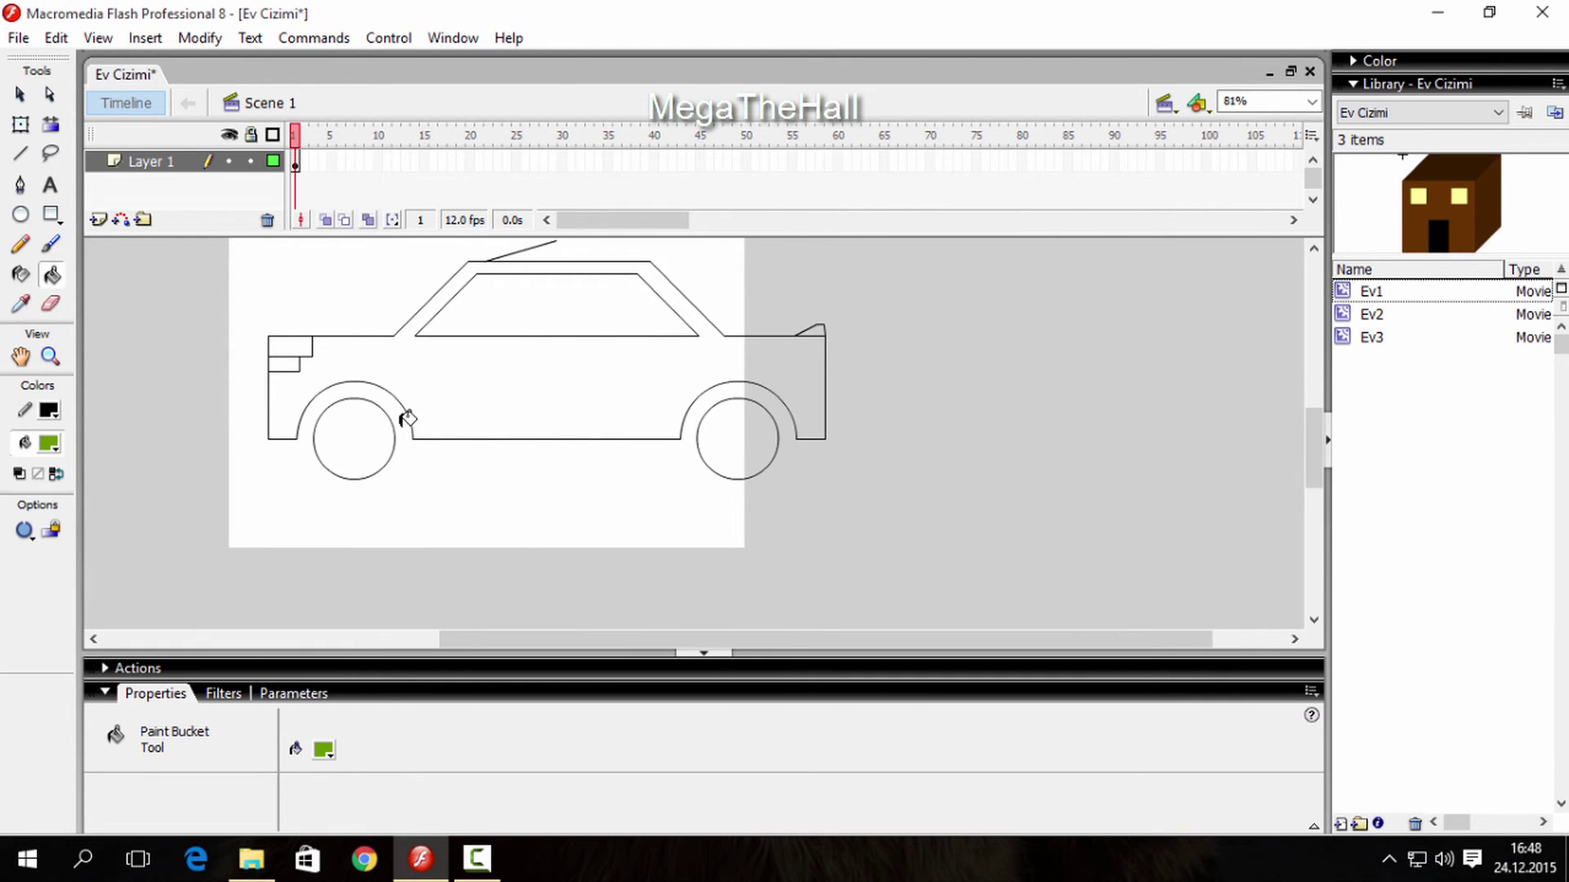
click(403, 415)
Step: Fill the car's window with pale yellow
click(49, 444)
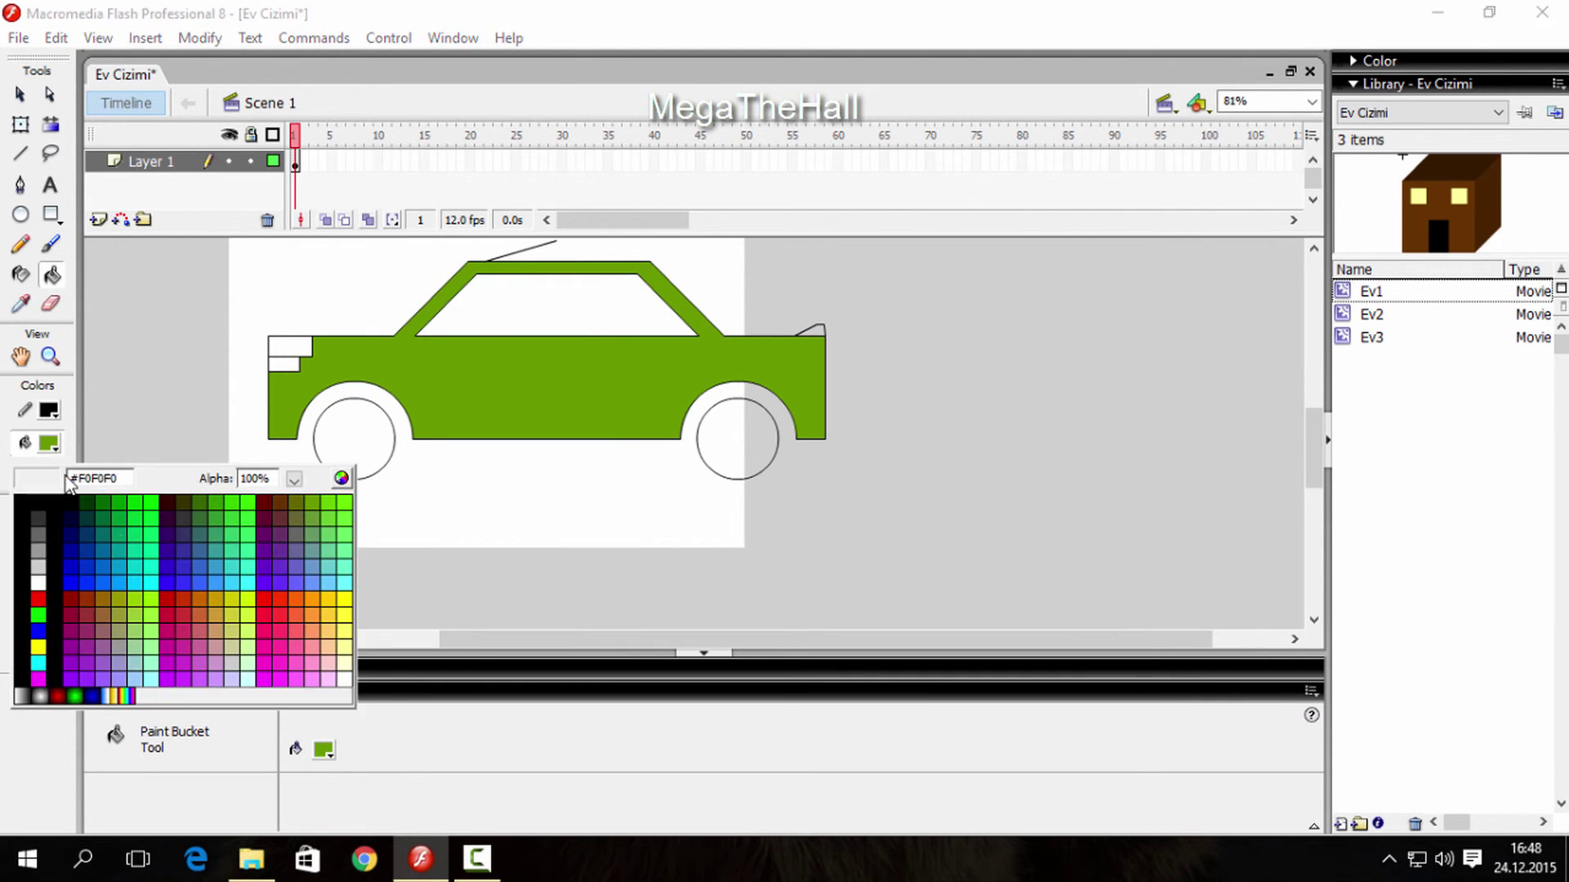
click(330, 638)
click(501, 308)
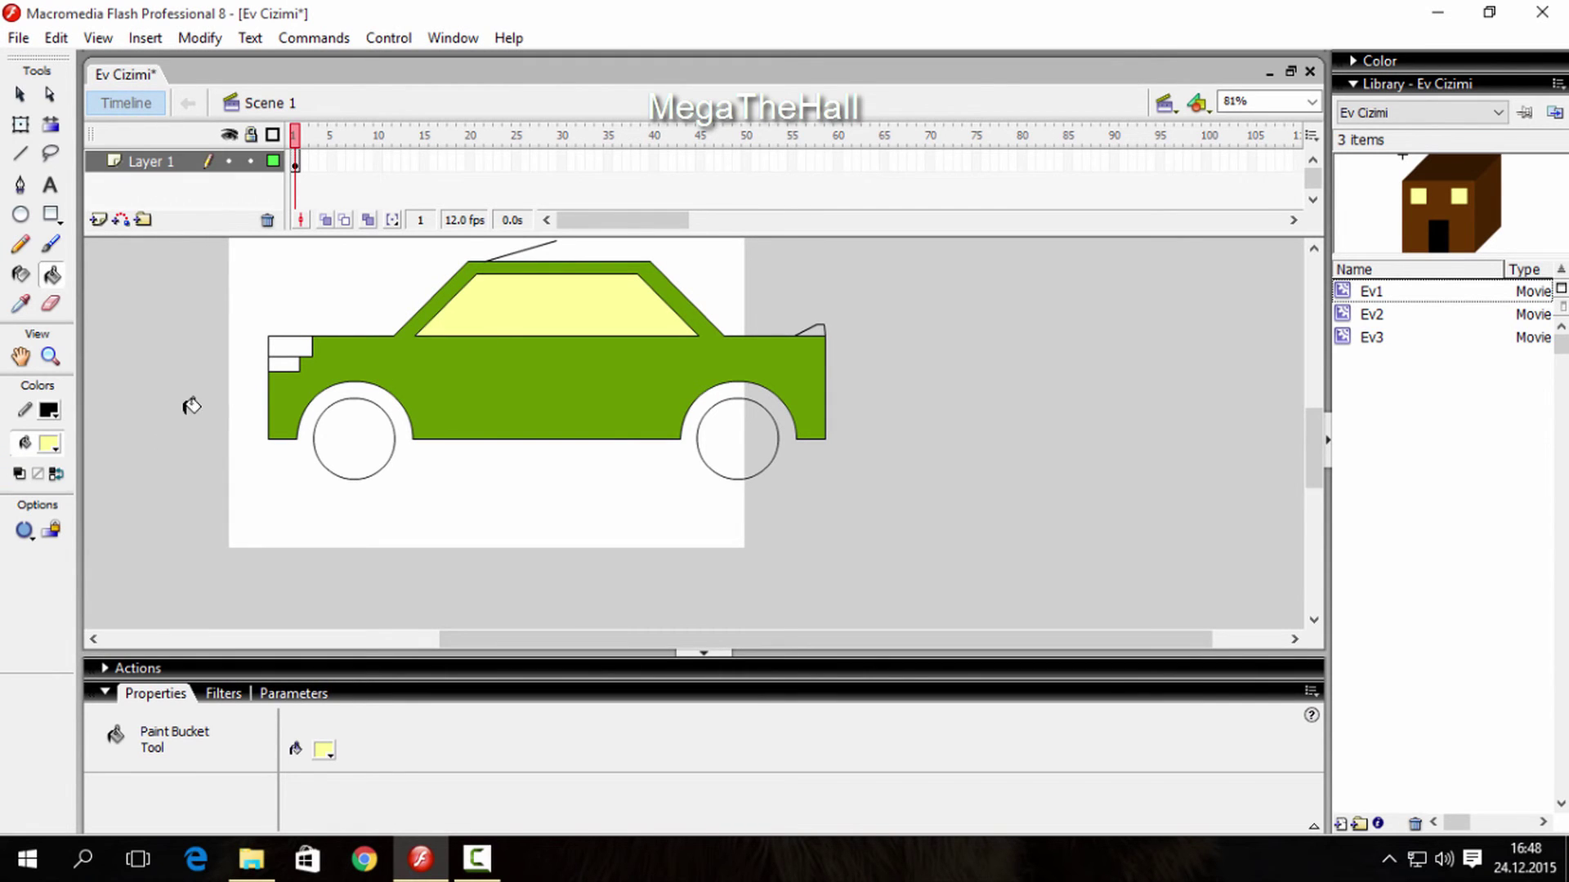
Step: Fill the upper light rectangle at the body's left end with red #FF0000
click(49, 444)
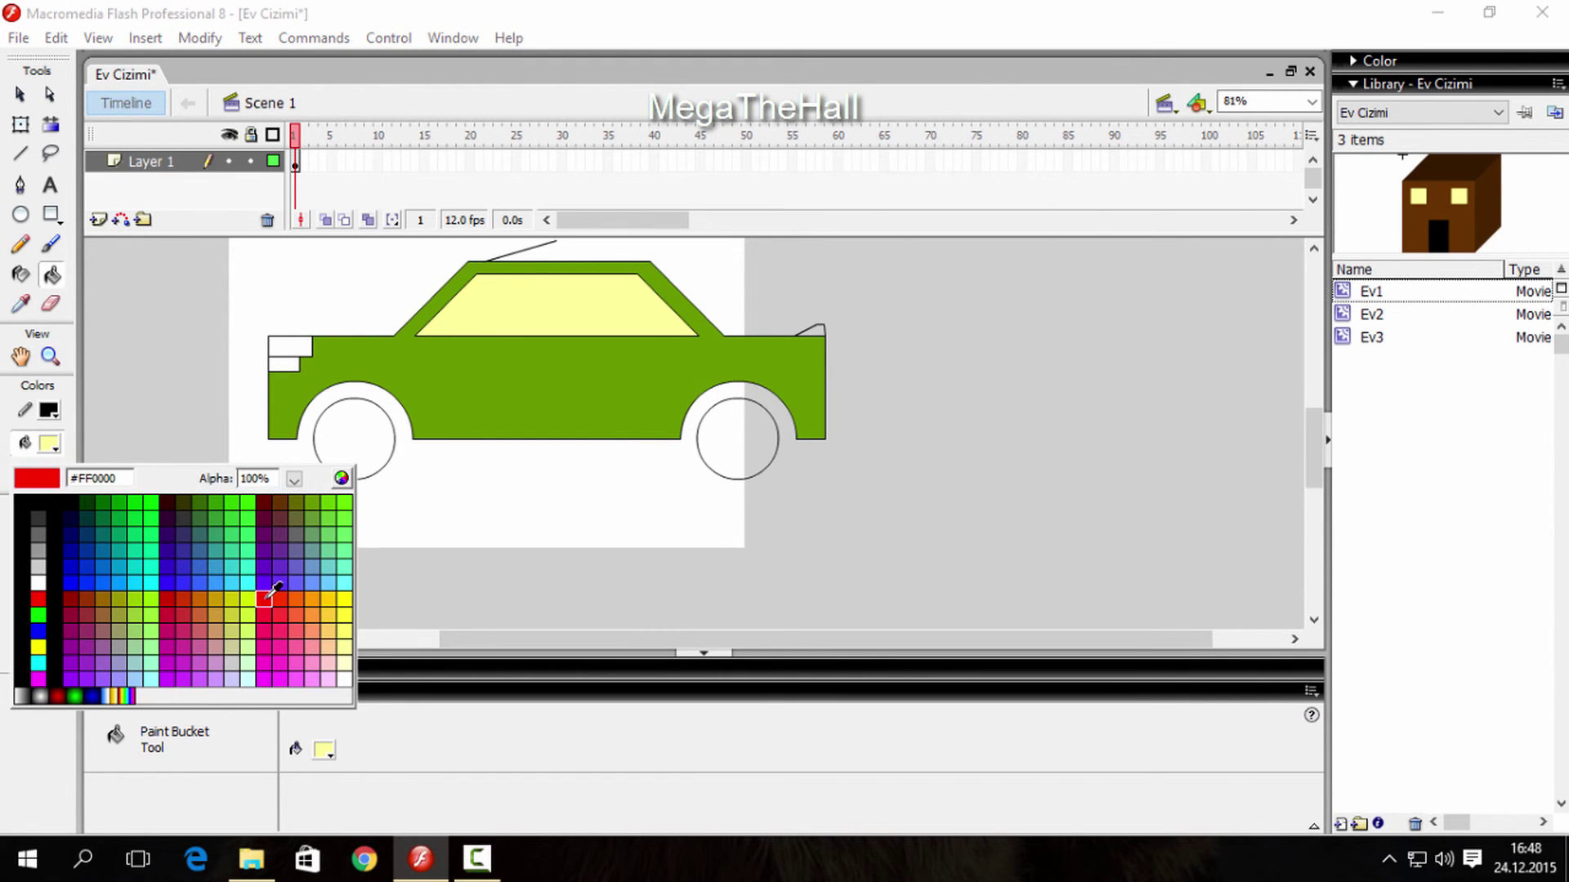
click(262, 593)
click(290, 347)
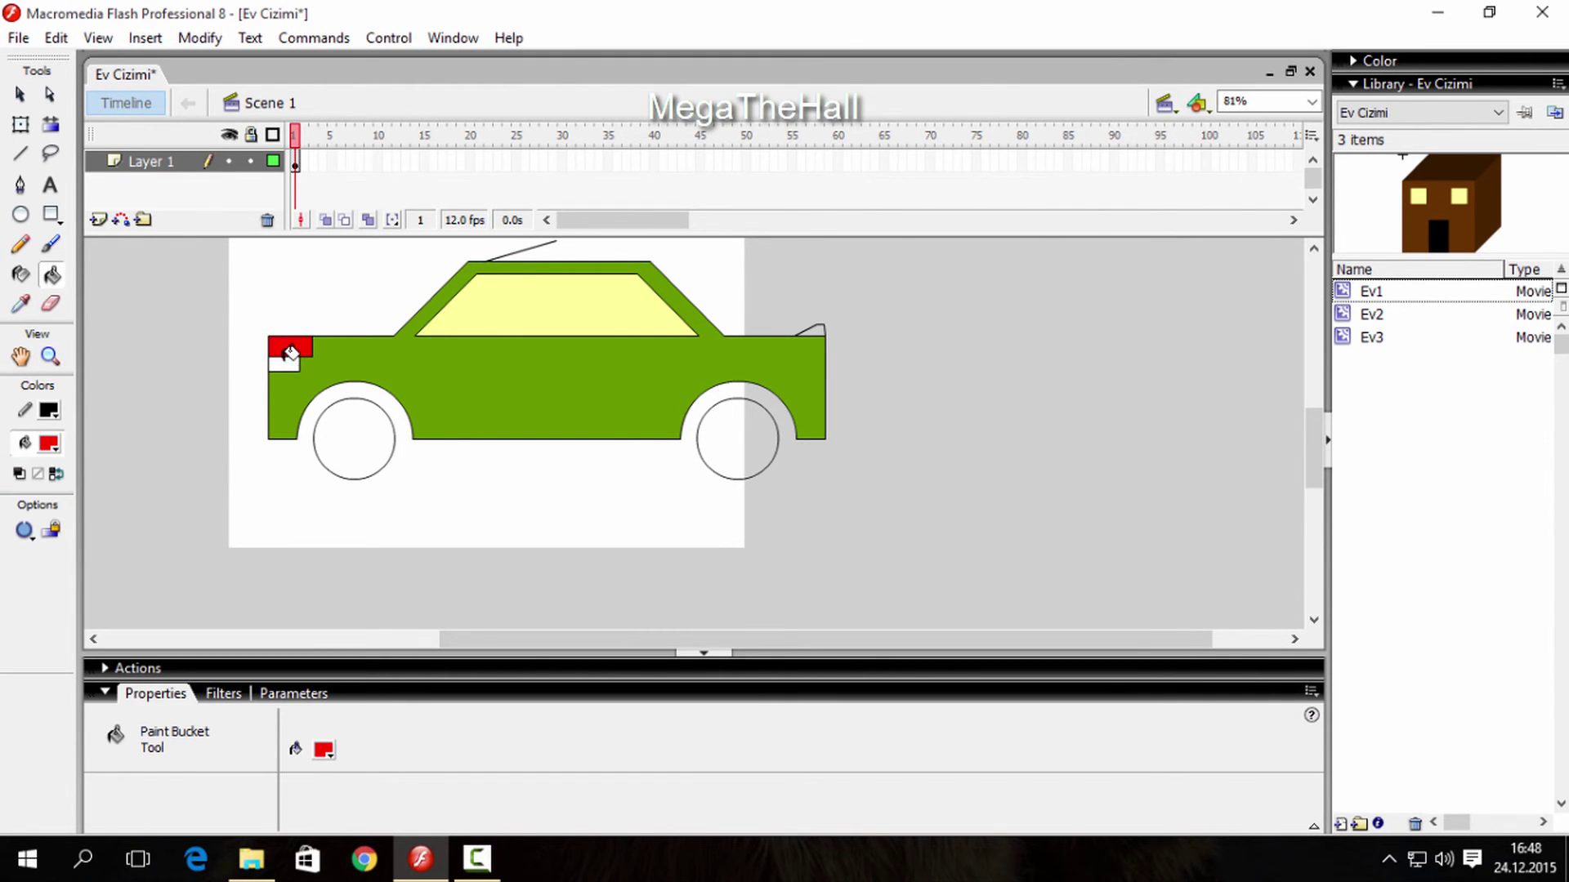
Step: Fill the lower light rectangle with pink #FF3366
click(49, 444)
click(280, 630)
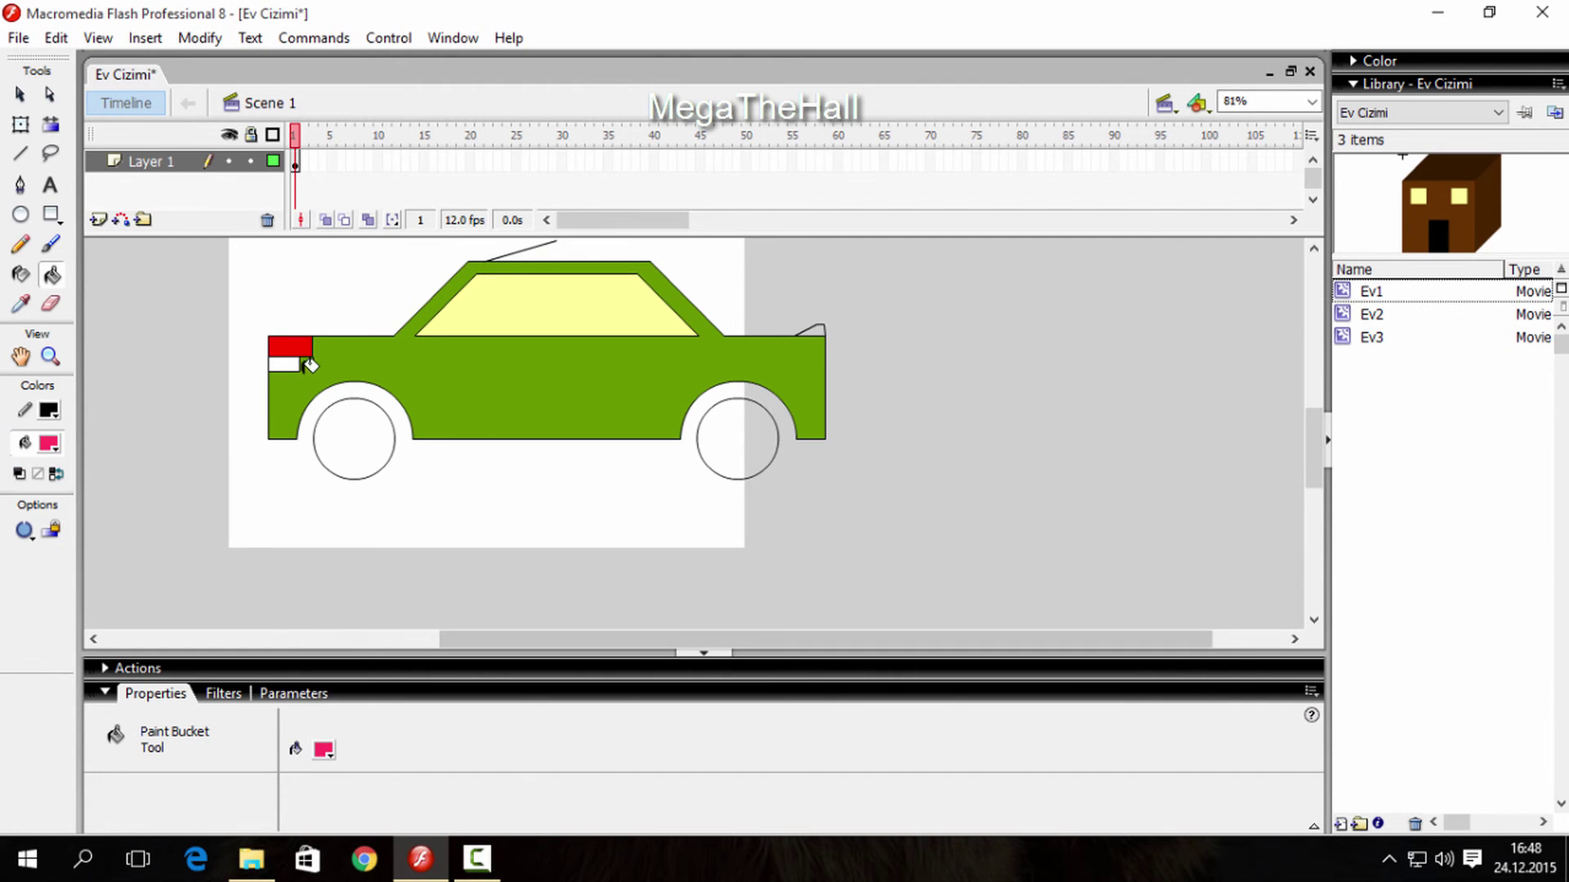
click(287, 362)
Step: Fill the lower light rectangle at the body's left end with orange
click(49, 443)
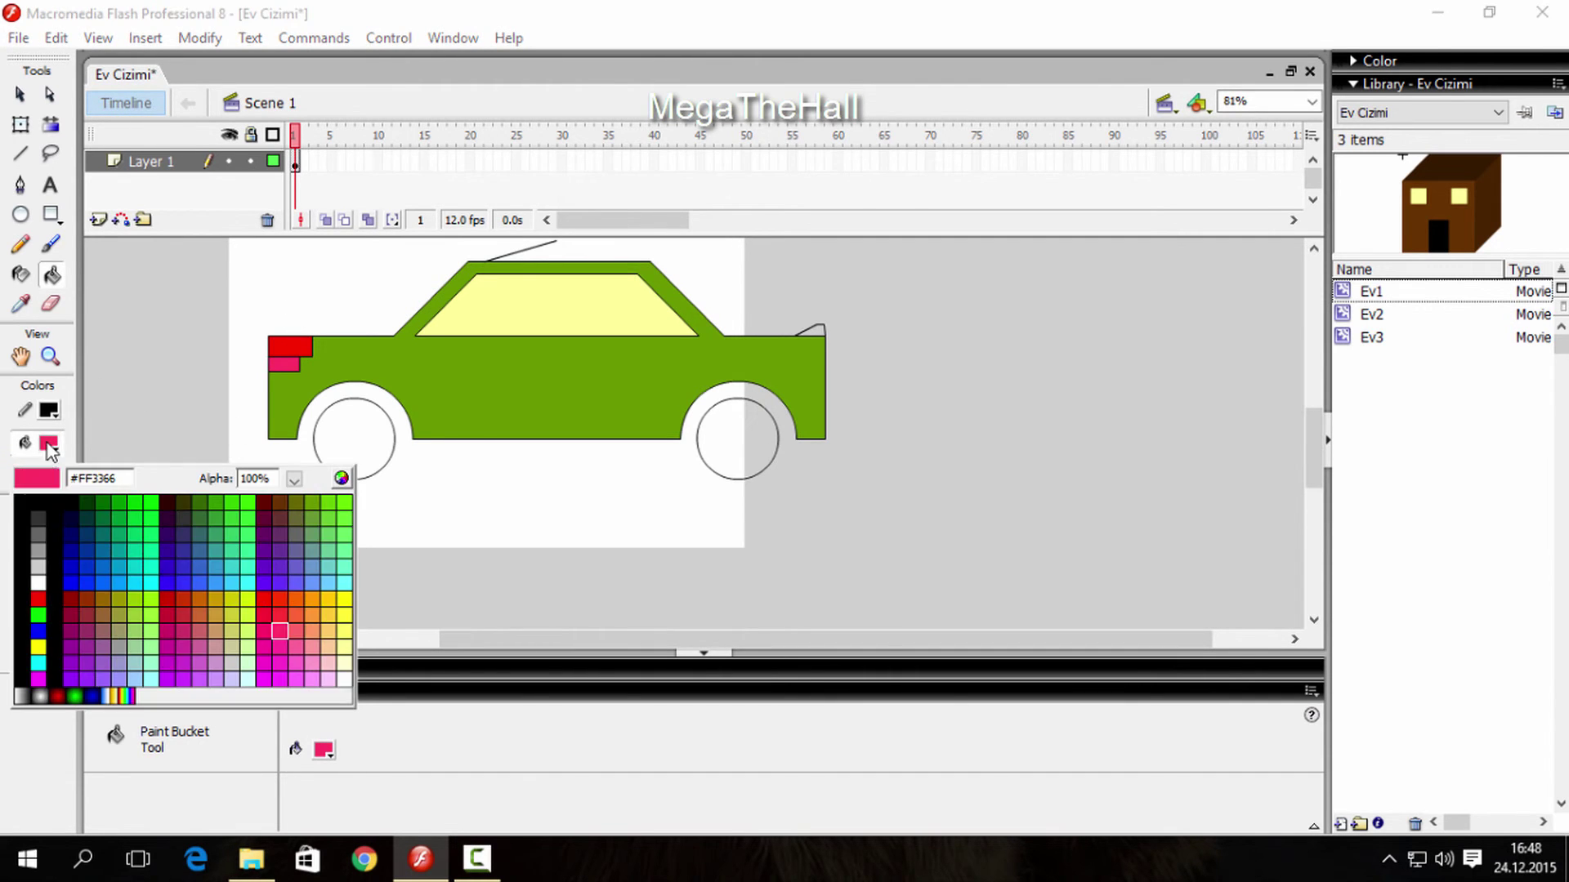
click(300, 607)
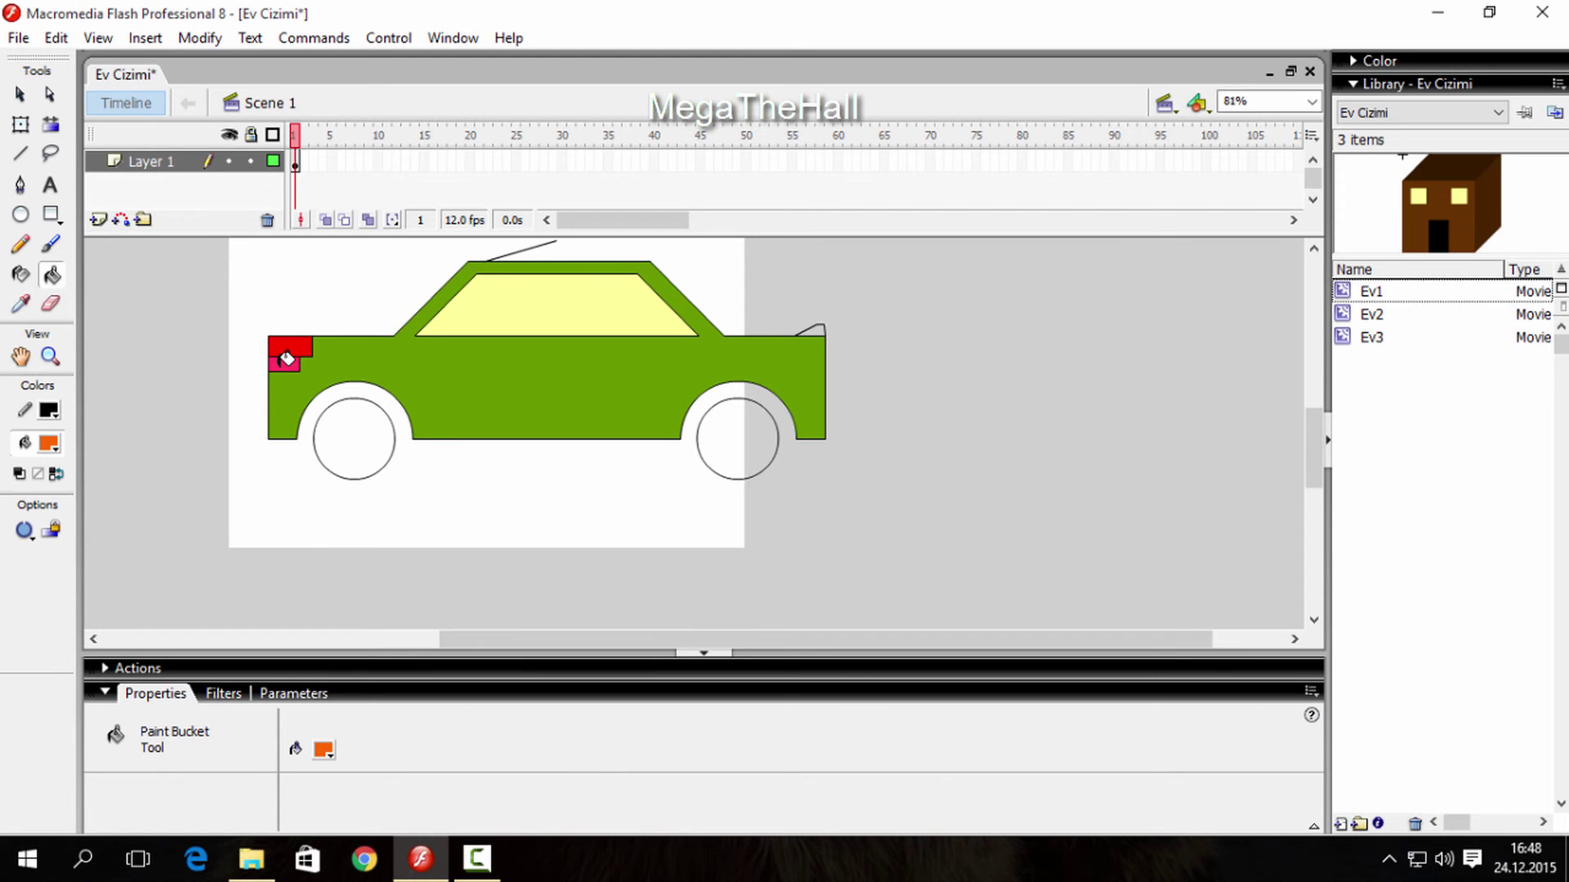
click(286, 359)
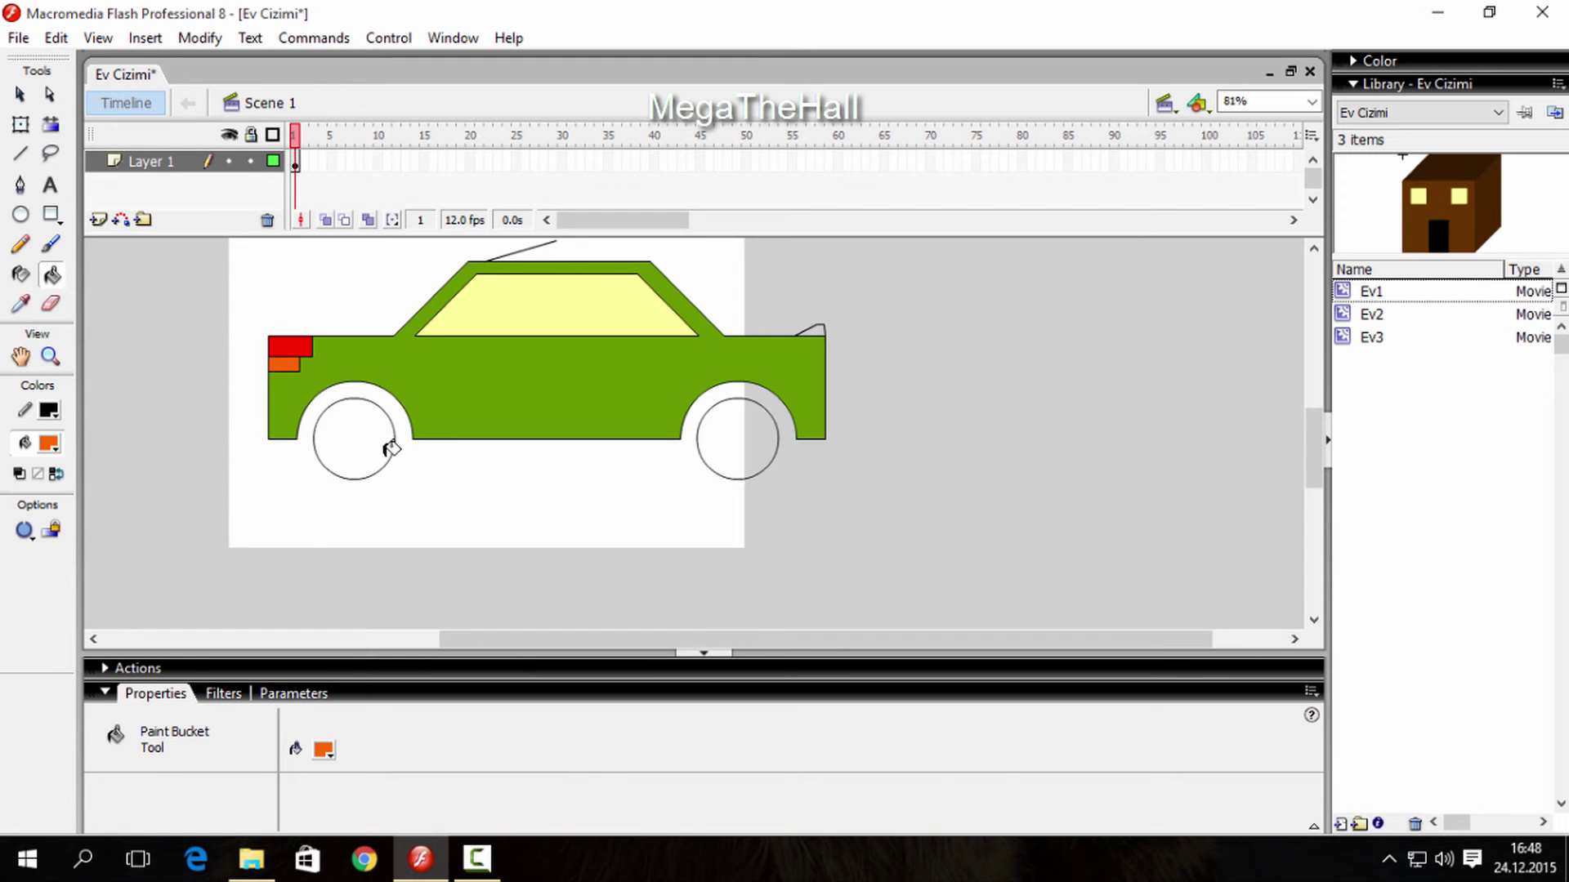
Step: Fill both wheels and the spoiler at the body's right end with dark gray
click(49, 444)
click(39, 518)
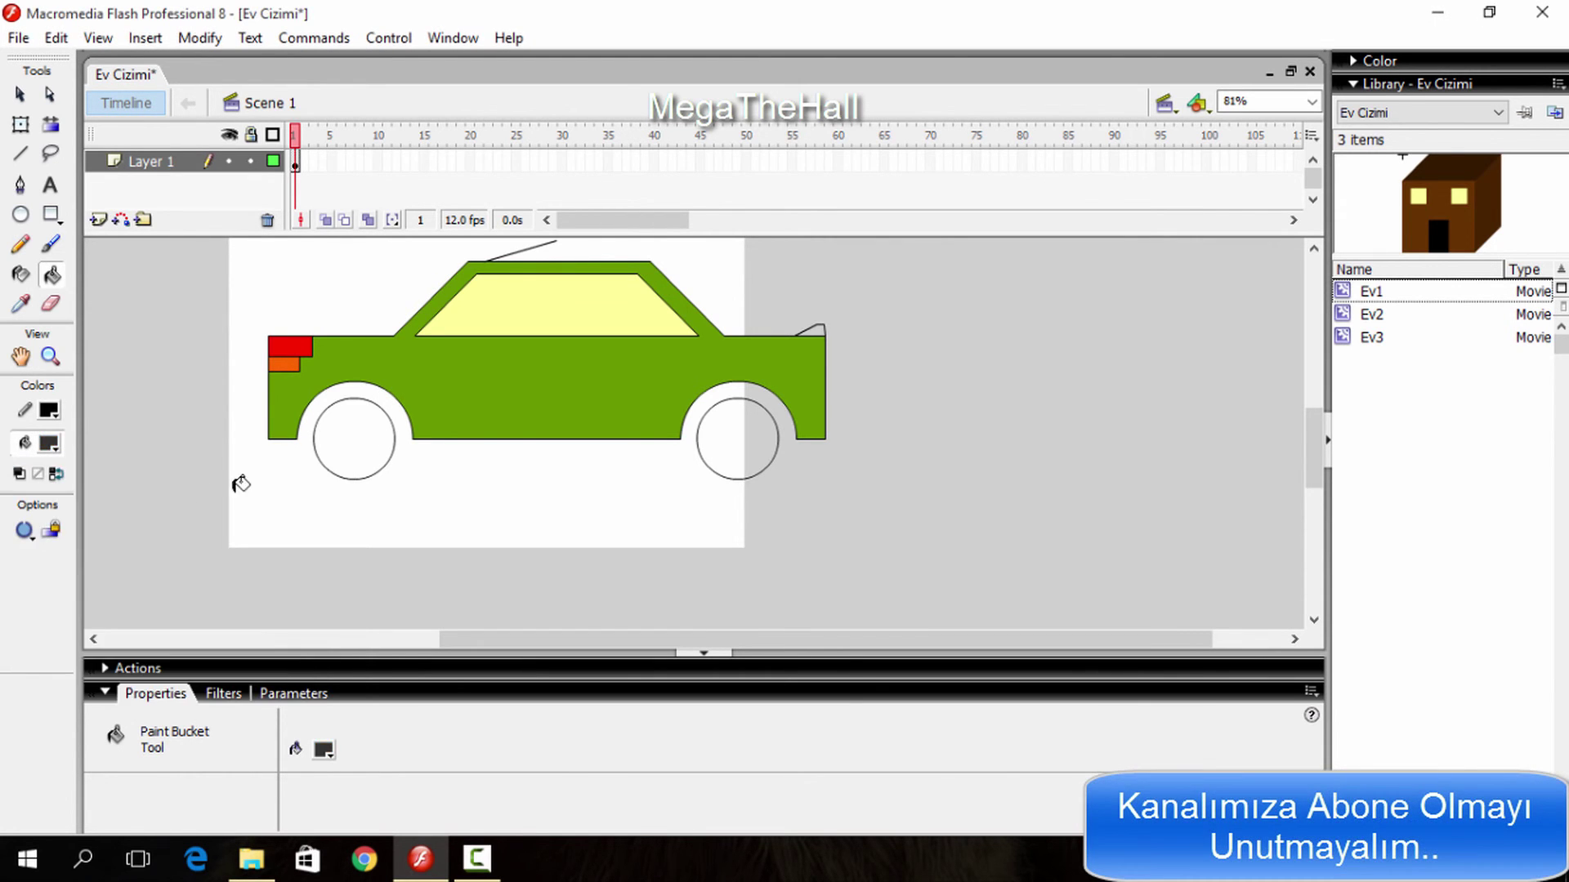
click(341, 439)
click(746, 418)
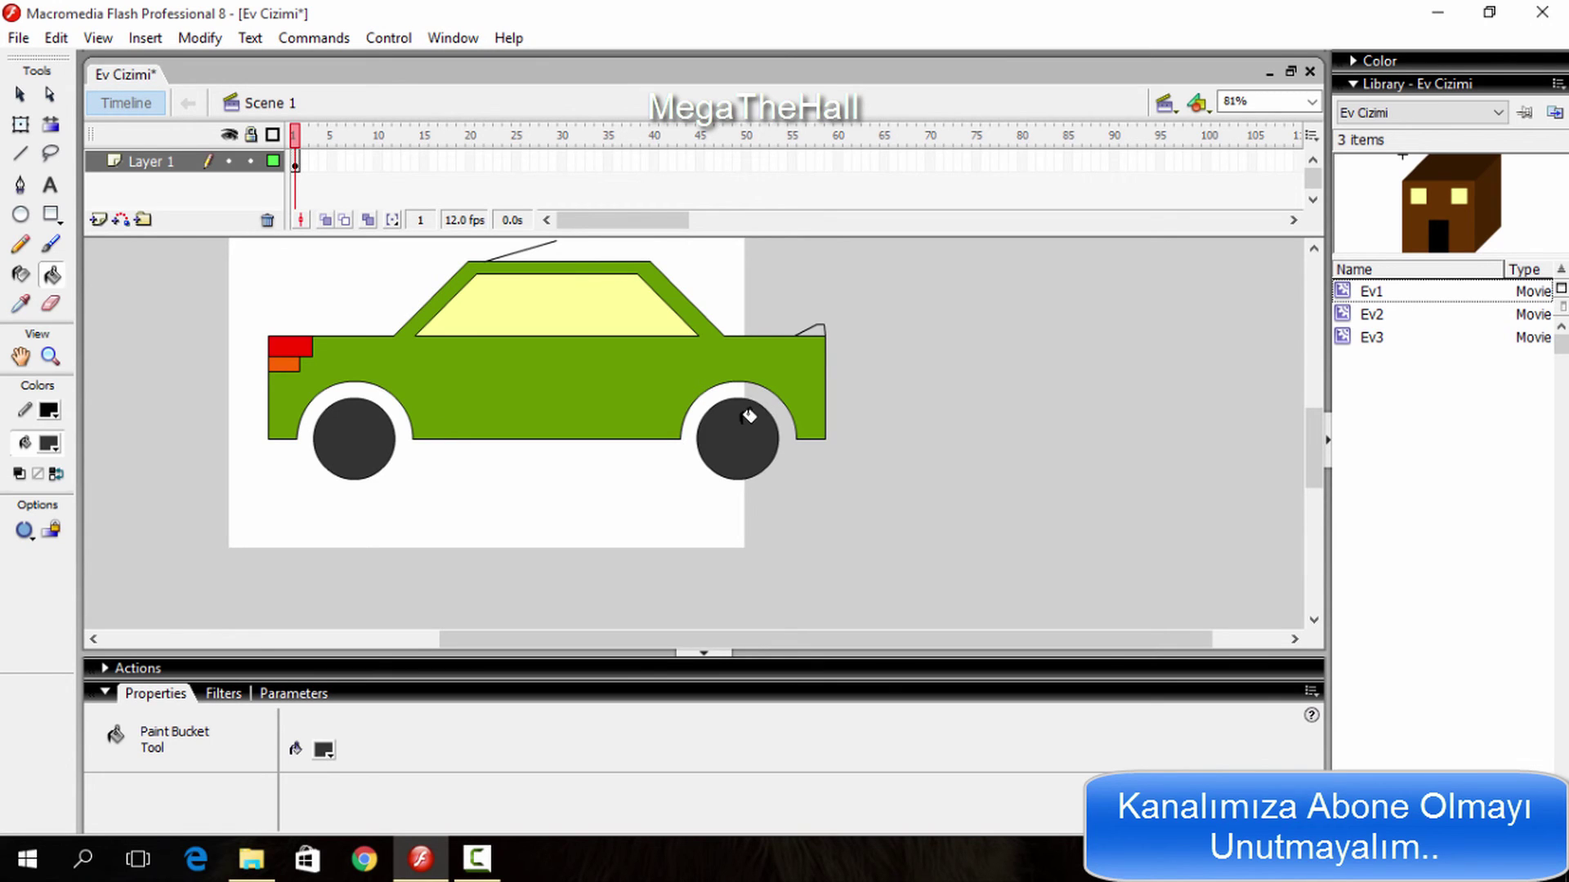
click(815, 331)
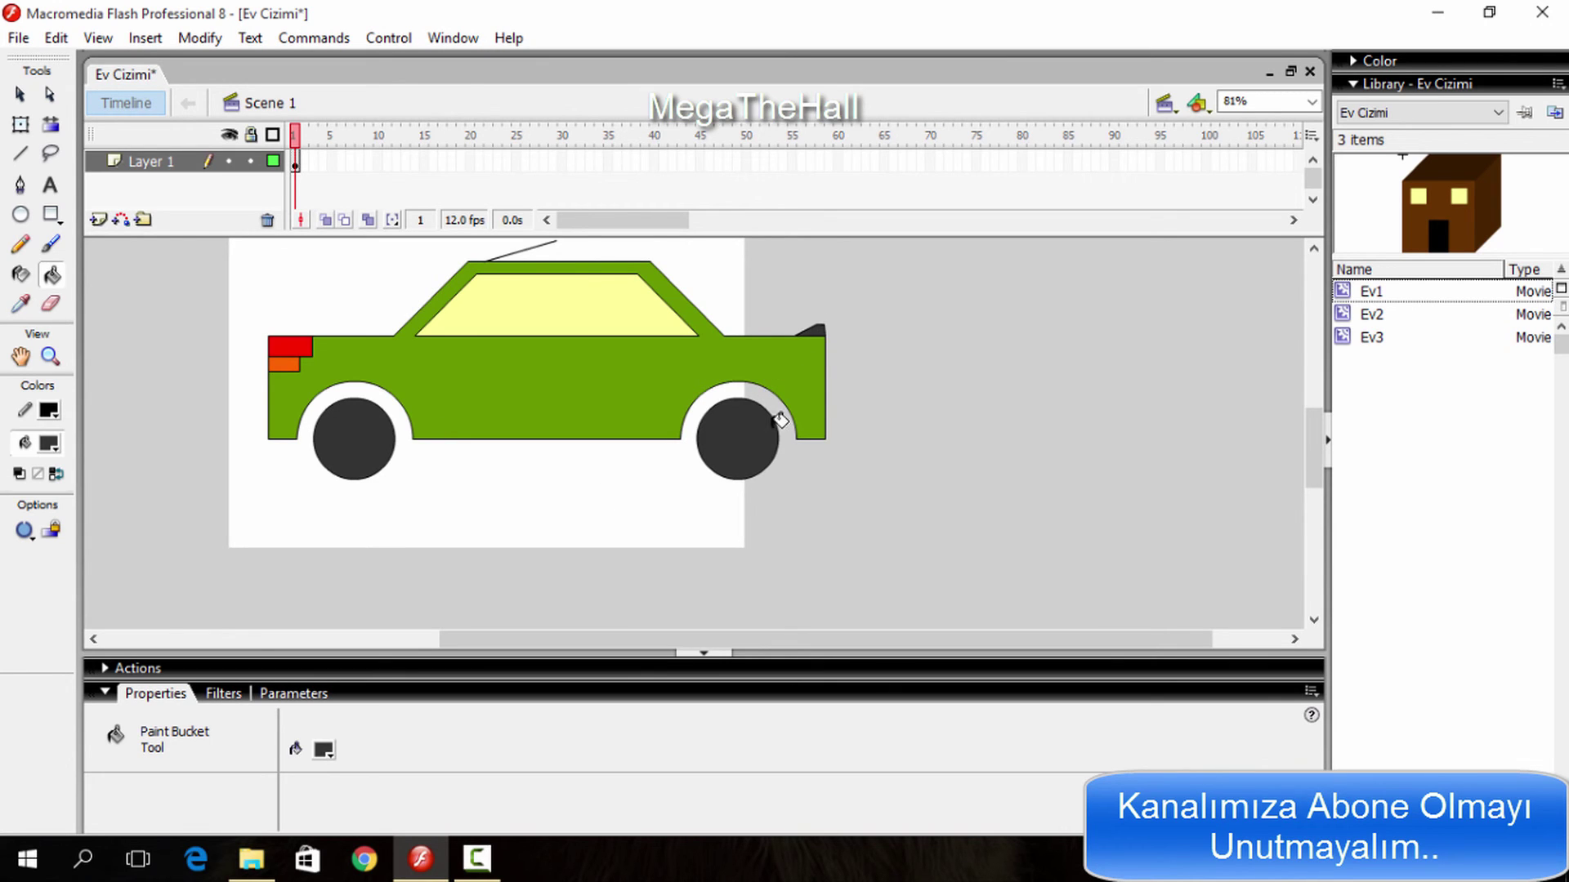
click(50, 357)
click(51, 528)
click(229, 415)
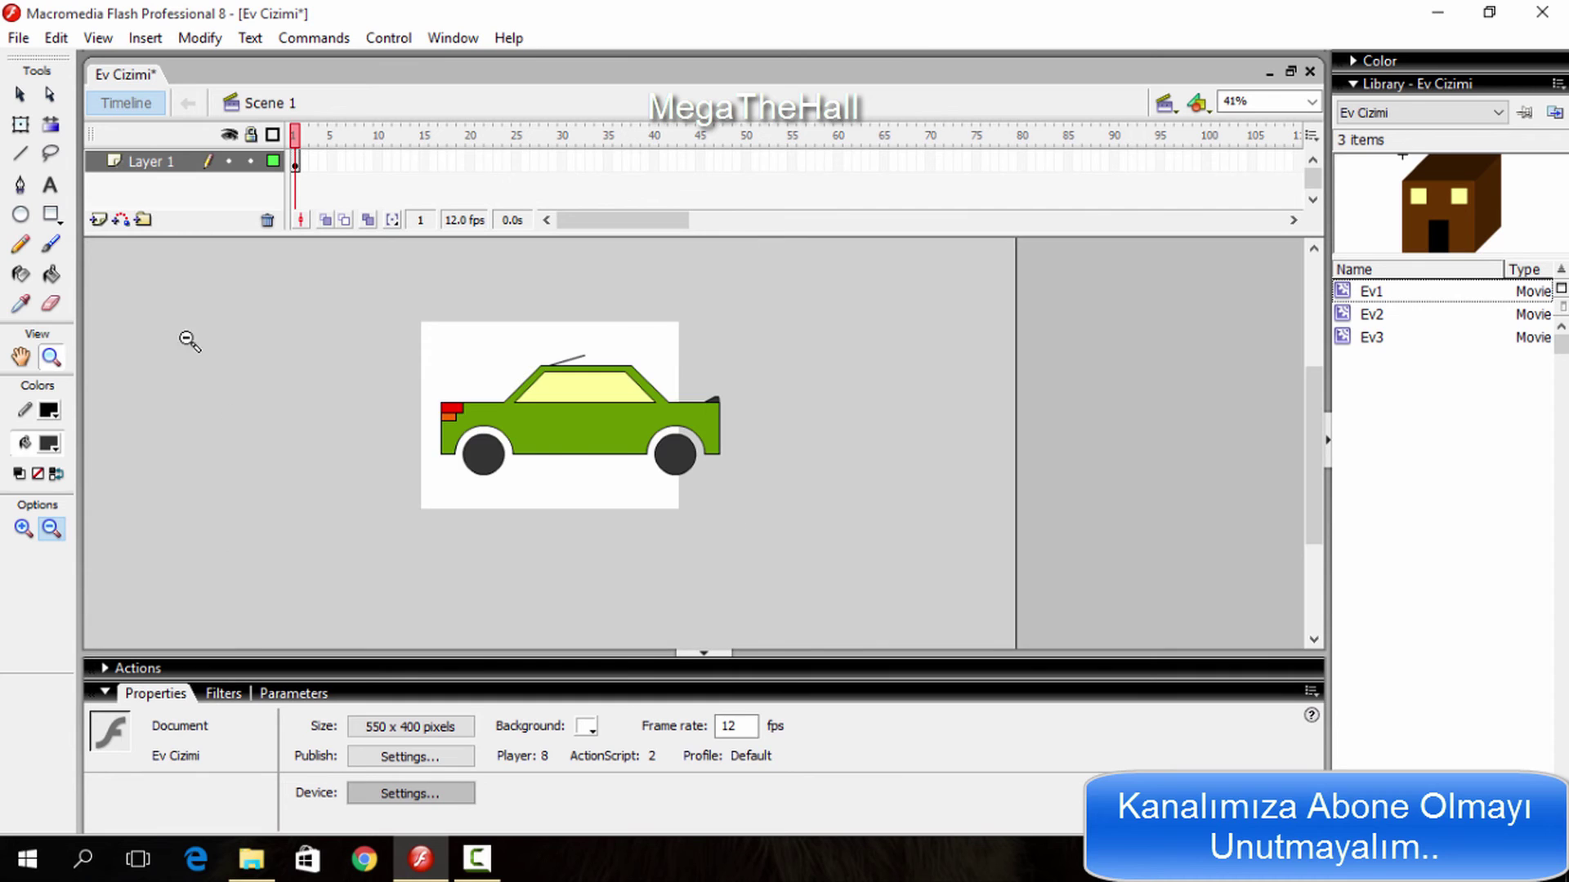
click(24, 528)
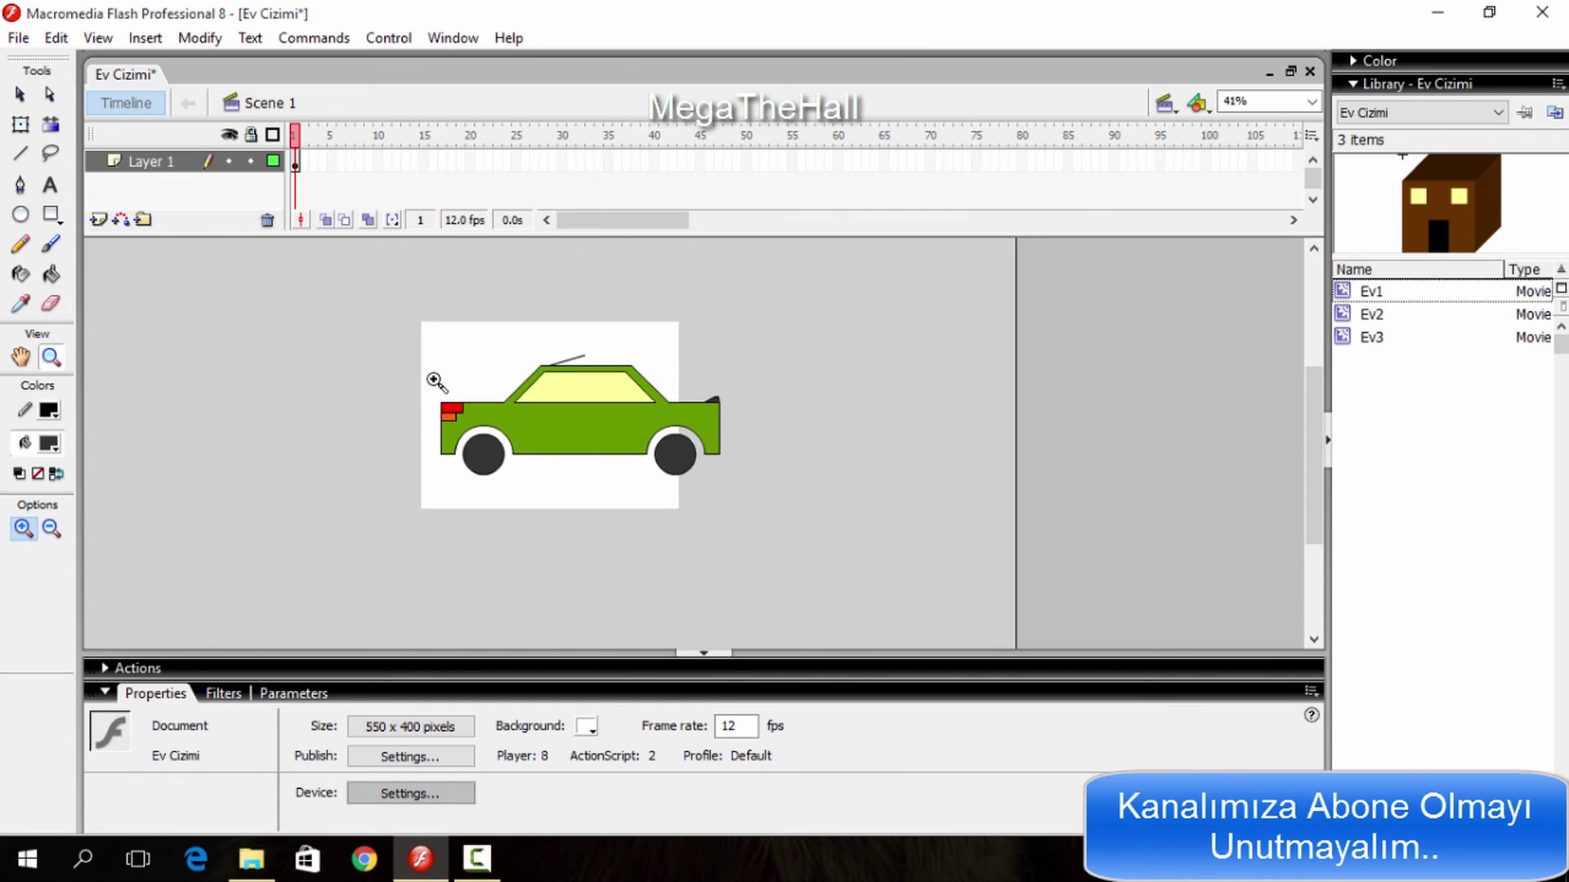
drag(430, 353, 741, 507)
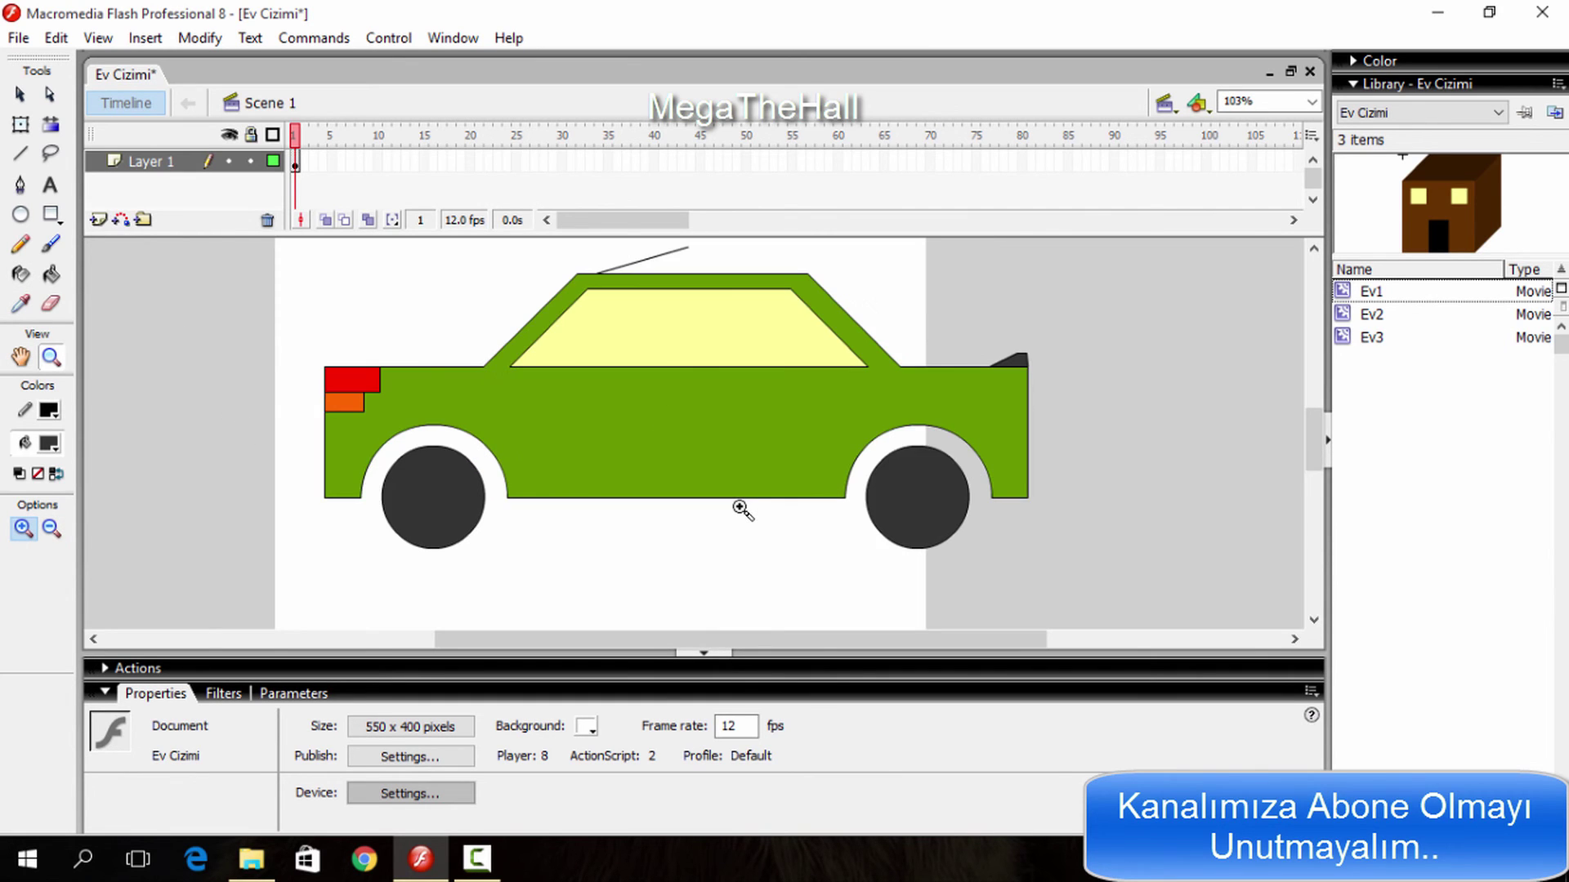